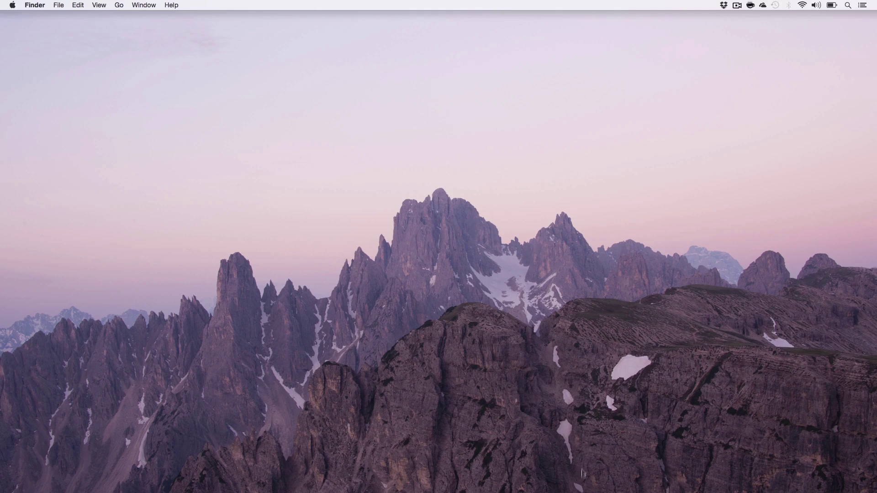
Step: Examine the Animated Loading reference shot in the browser, then switch to After Effects and preview the finished Comp 1 animation
key("super+Tab")
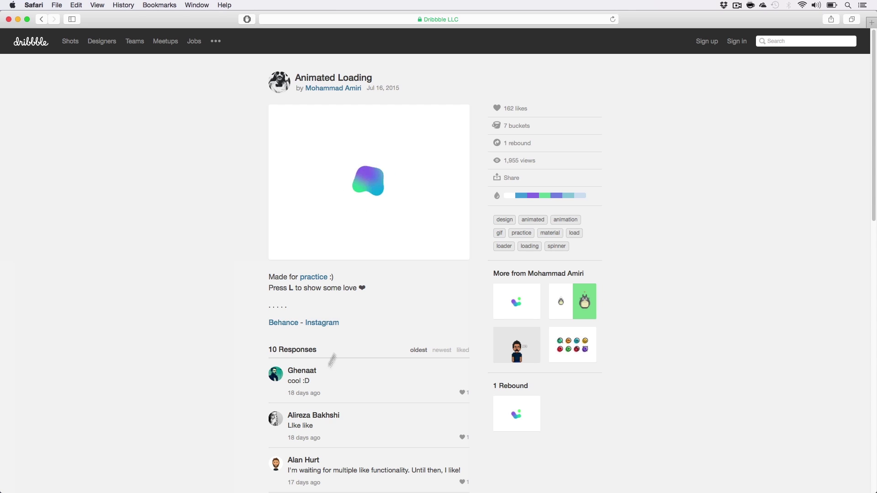
key("super+Tab")
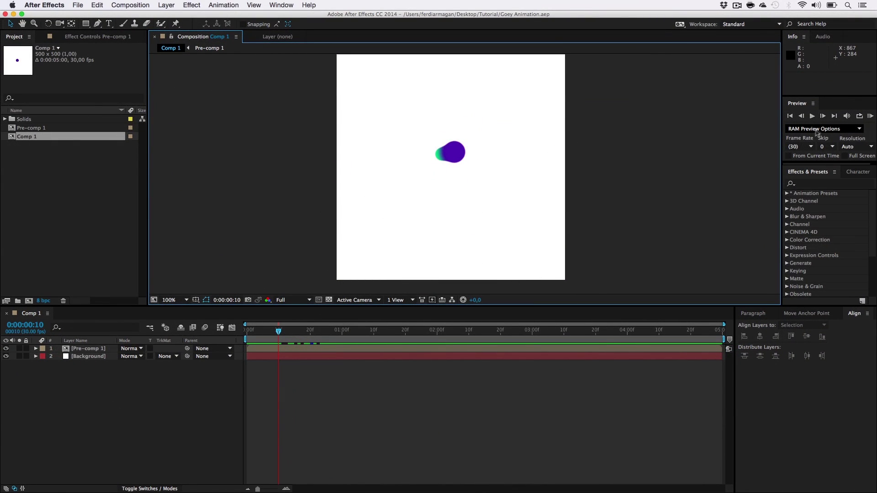
left_click(812, 120)
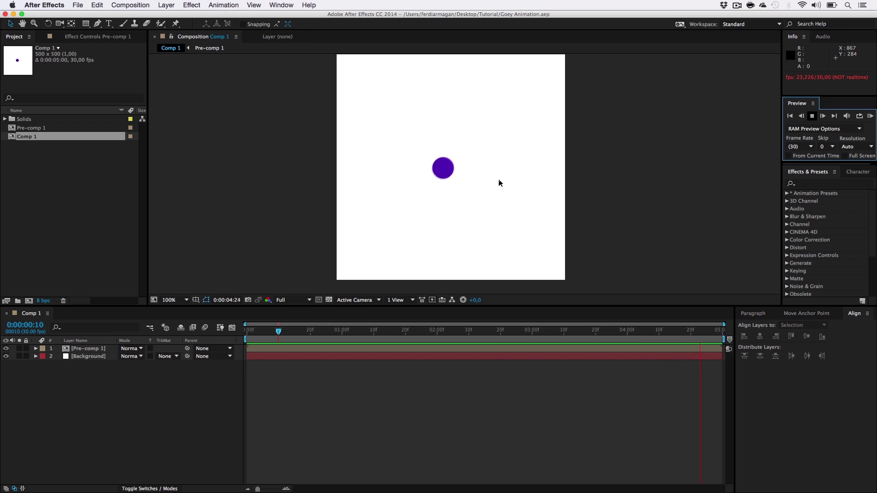
key("space")
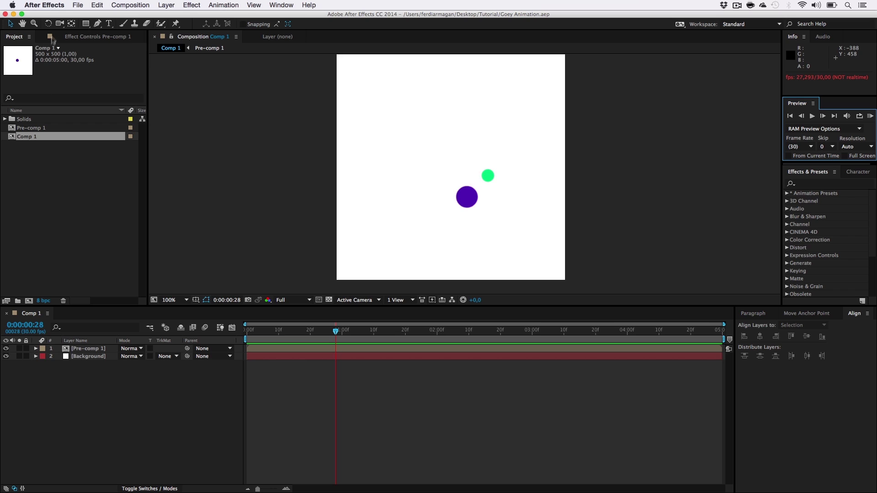
Step: Start a new project and create a 500 × 500 px composition at 30 fps, lasting 5 seconds
left_click(43, 5)
mouse_move(77, 7)
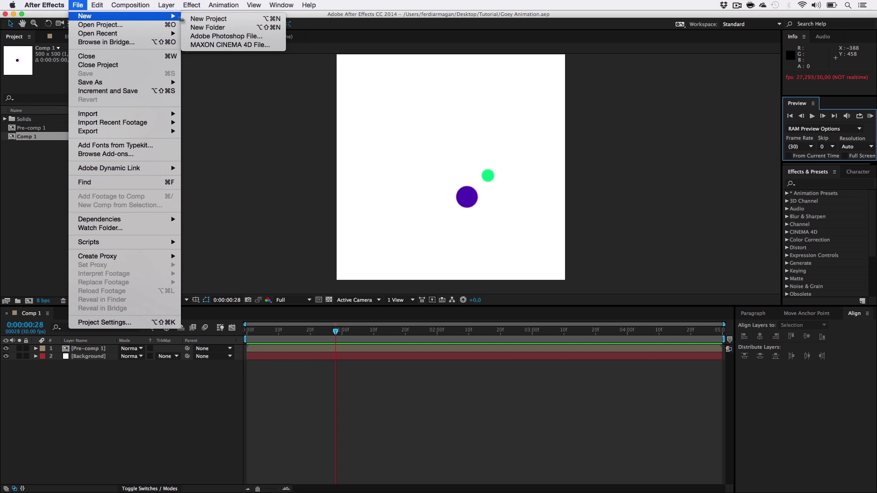
left_click(197, 16)
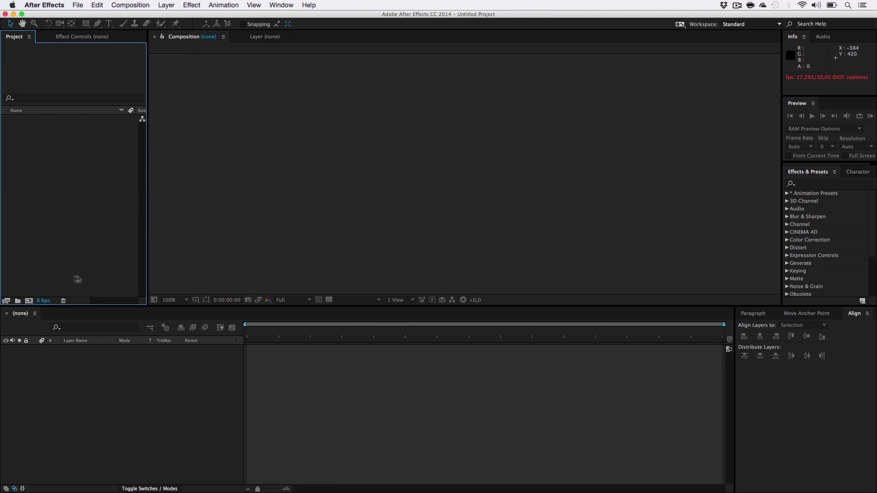
left_click(29, 300)
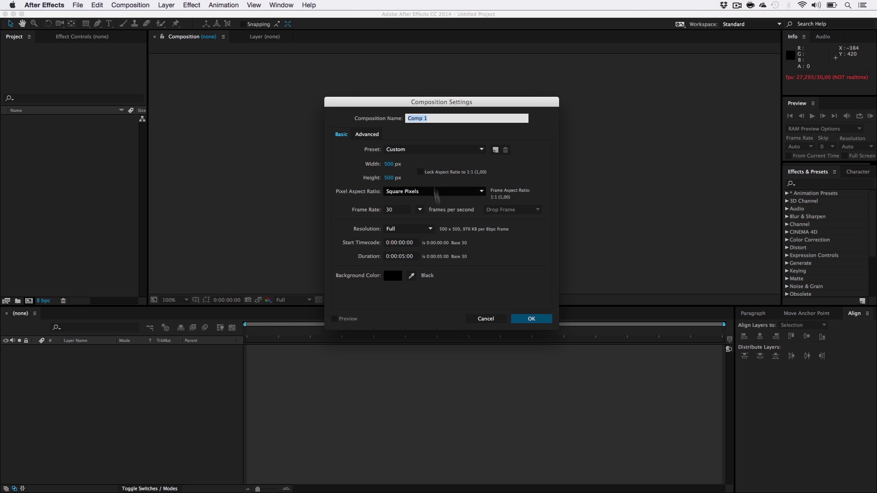
left_click(524, 321)
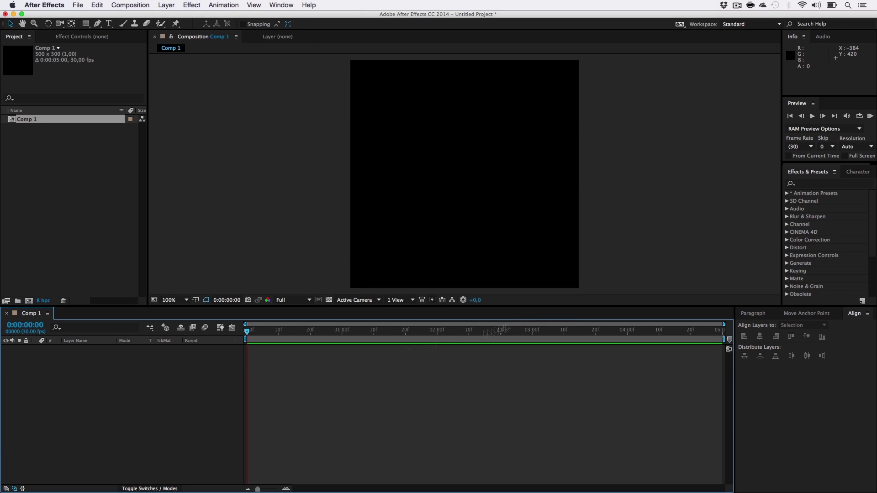
Step: Add a white 500 × 500 px solid named Background to the composition
right_click(127, 367)
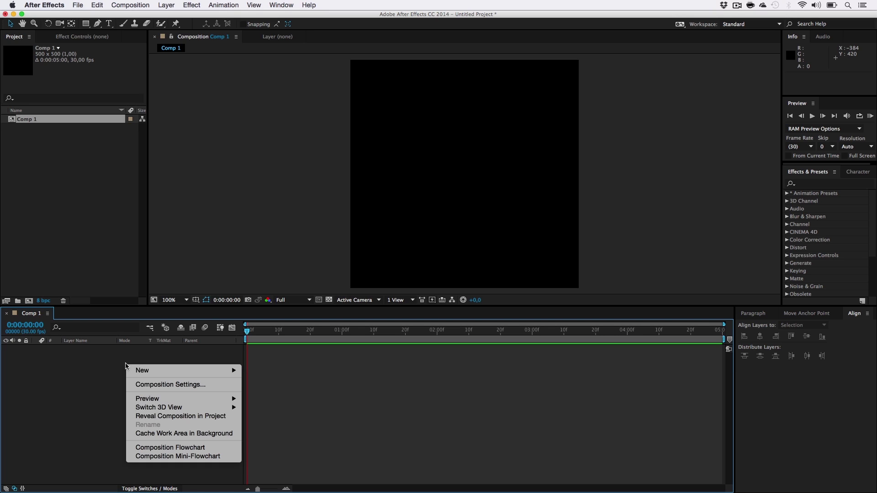
mouse_move(142, 370)
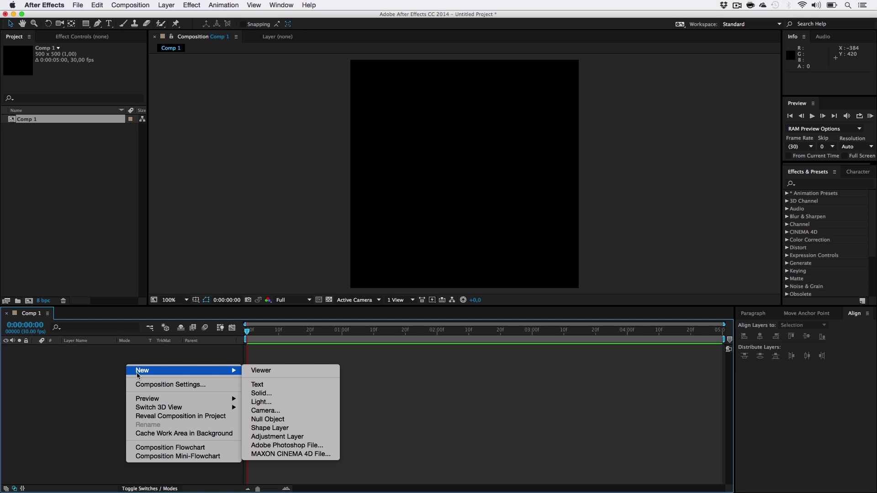
left_click(279, 394)
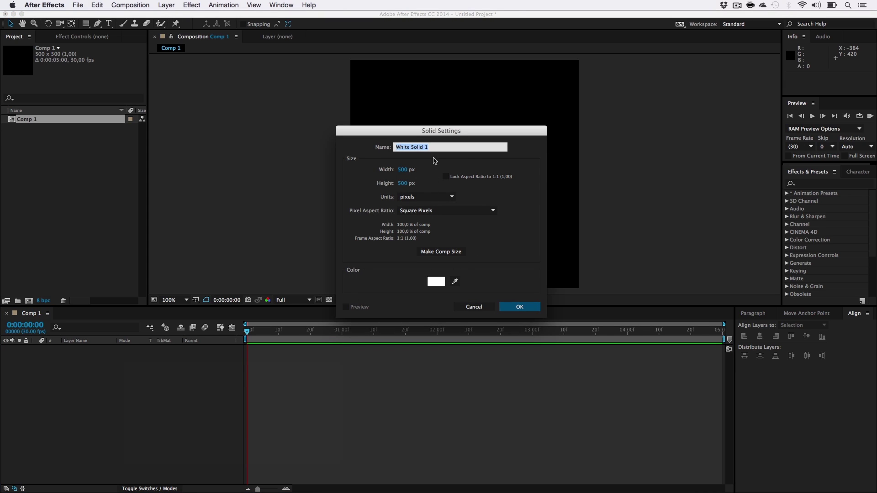
type("Background")
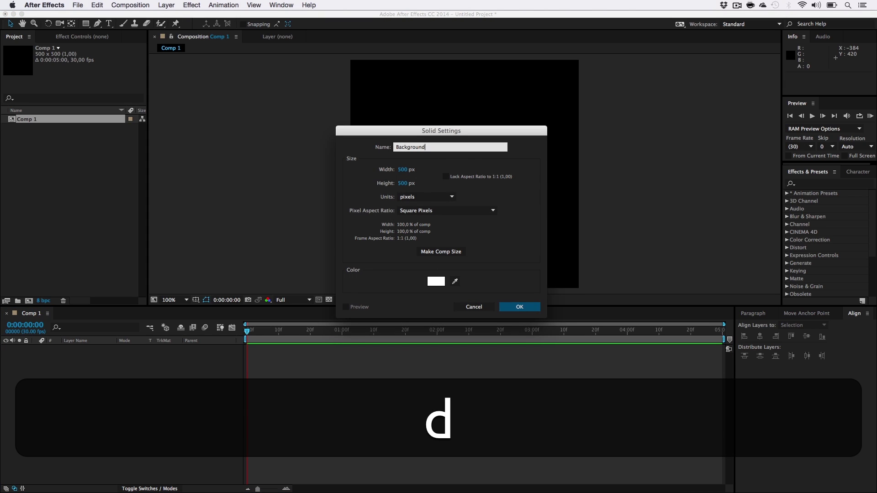
key("Return")
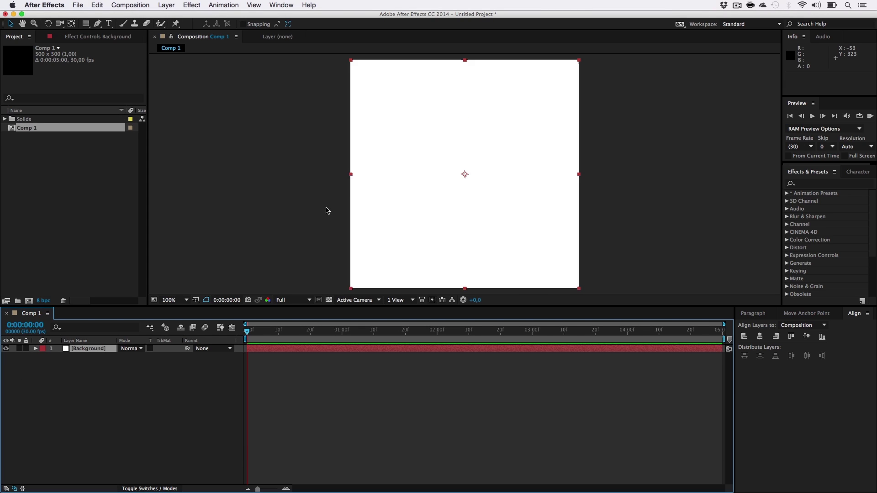
Step: Add a null object above the Background layer
left_click(140, 390)
right_click(141, 389)
mouse_move(159, 390)
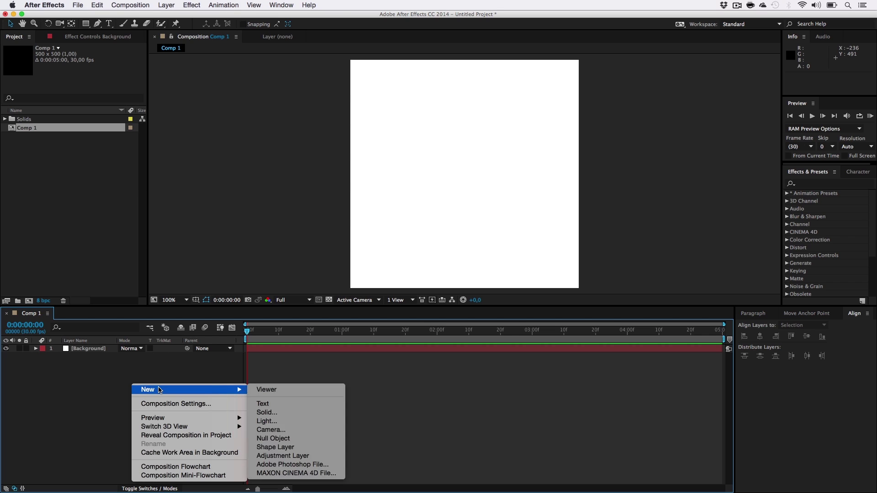
left_click(282, 440)
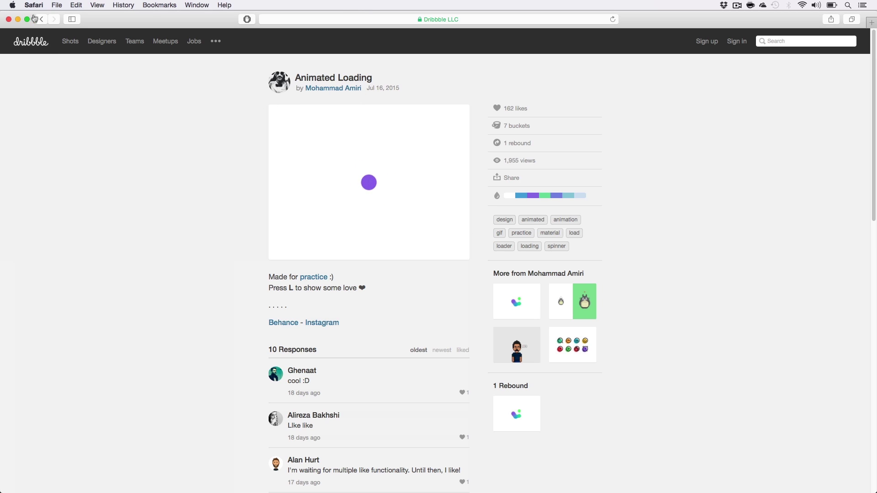
Step: Minimize the reference browser window and centre the null object's anchor point with the Move Anchor Point script
left_click(18, 19)
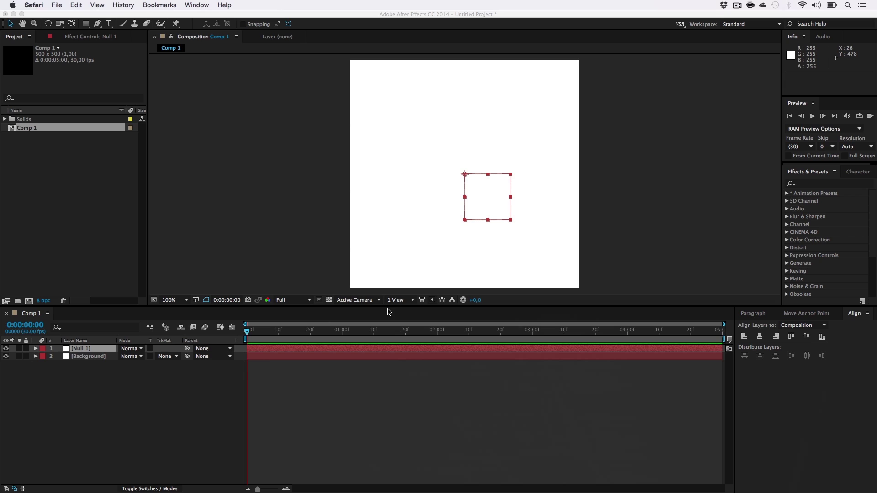
left_click(796, 315)
left_click(802, 318)
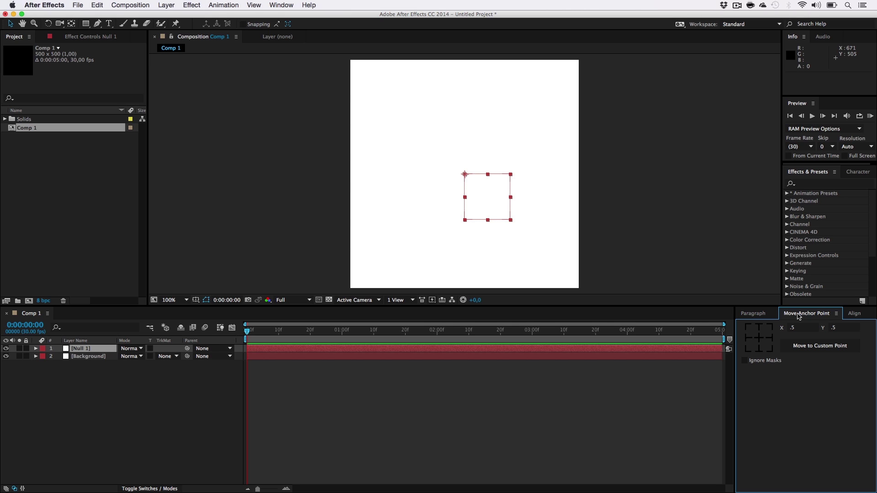
left_click(281, 5)
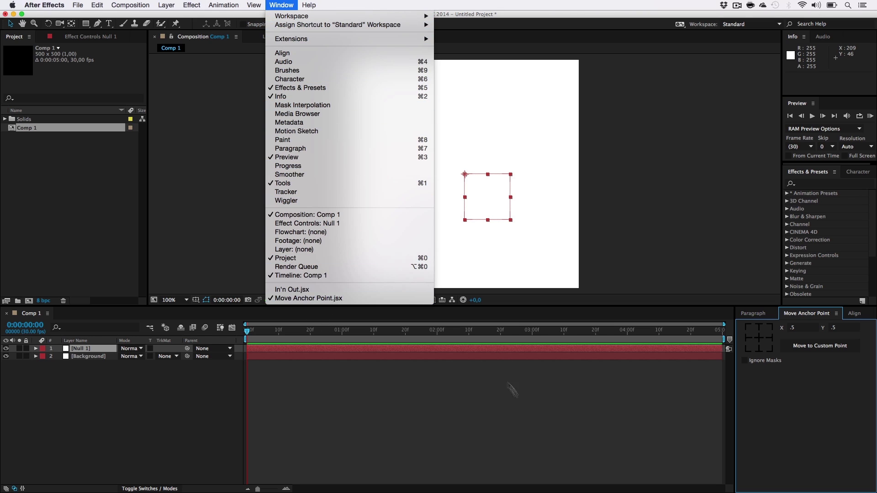
left_click(510, 412)
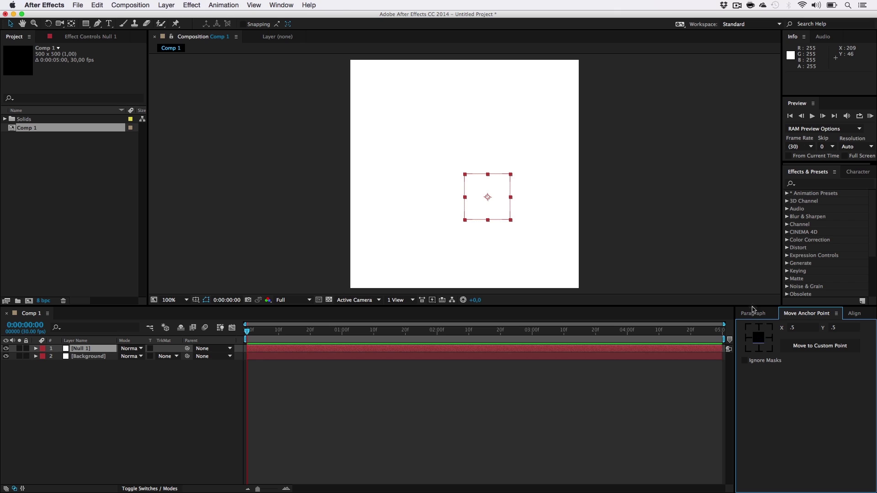
Step: Align the null object to the composition's centre horizontally and vertically
left_click(855, 313)
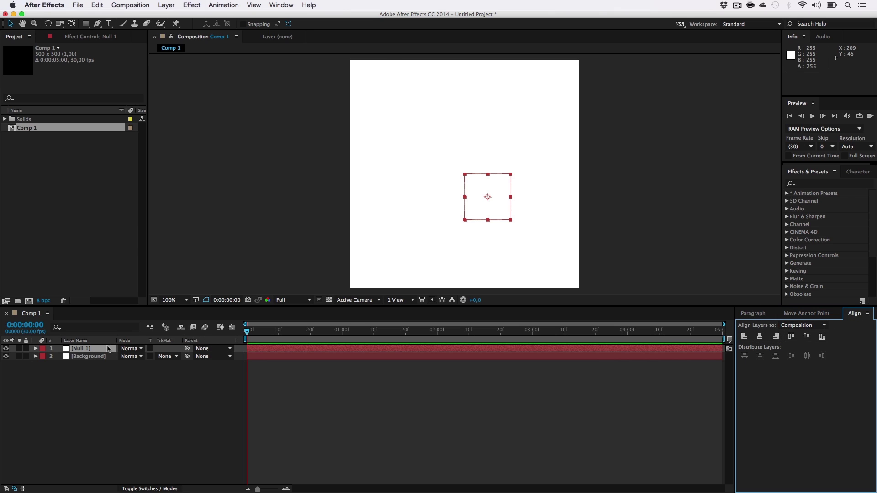
left_click(761, 337)
left_click(807, 336)
scroll(475, 178, "down", 1)
scroll(474, 180, "up", 1)
left_click(614, 204)
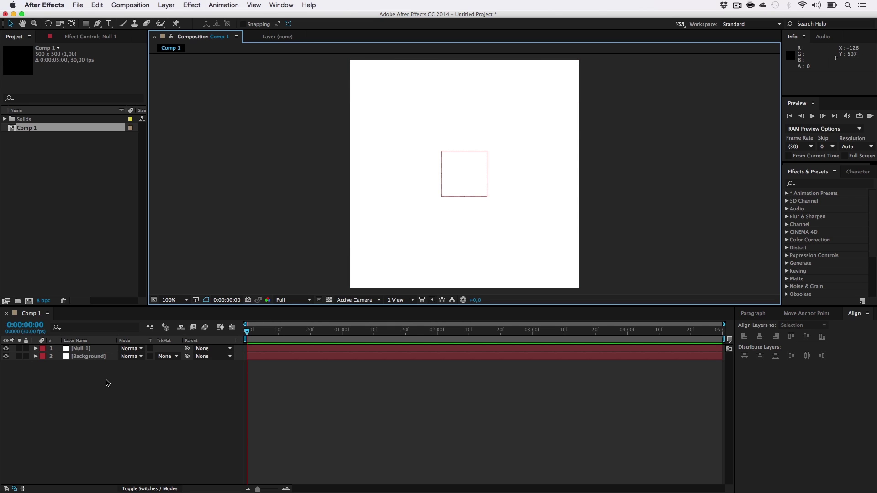
Step: Draw a blue circle about 46 px in diameter inside the null's outline as a new shape layer
left_click_drag(85, 24, 122, 48)
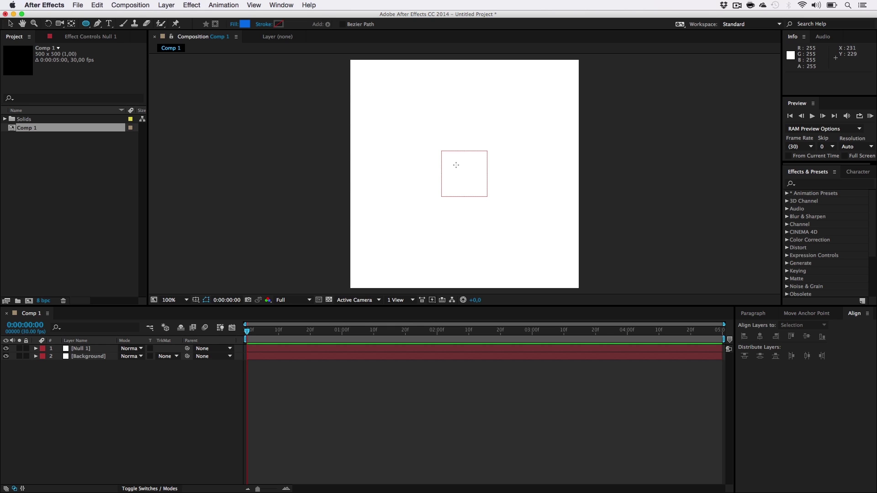
left_click_drag(454, 167, 476, 187)
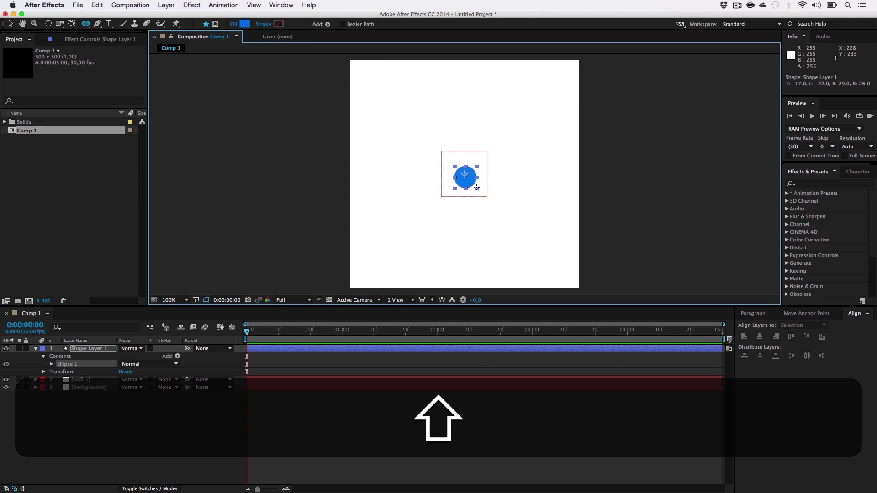
key("shift+v")
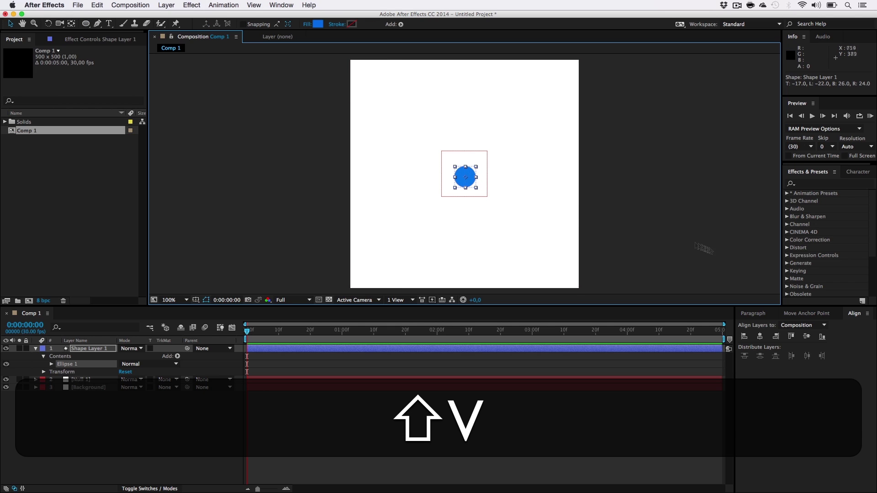
Step: Centre the circle's anchor point and align the circle to the middle of the composition
left_click(807, 314)
left_click(859, 315)
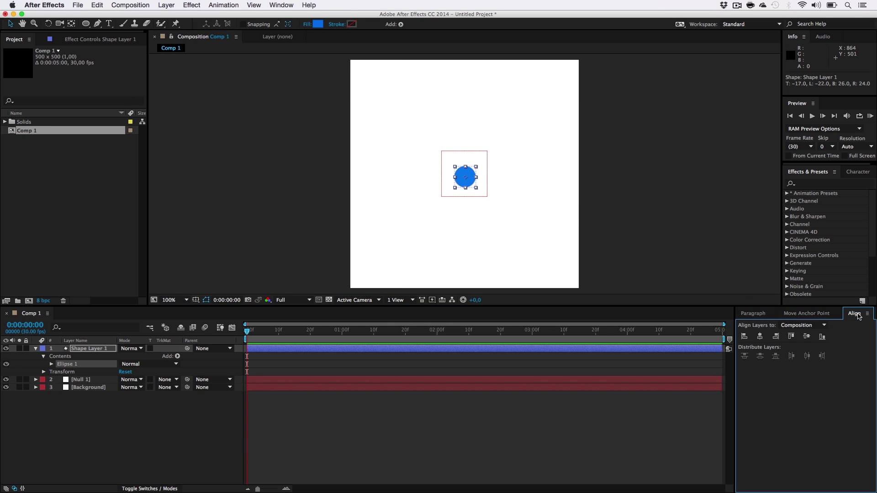
left_click(806, 336)
key("period")
key("comma")
left_click(626, 215)
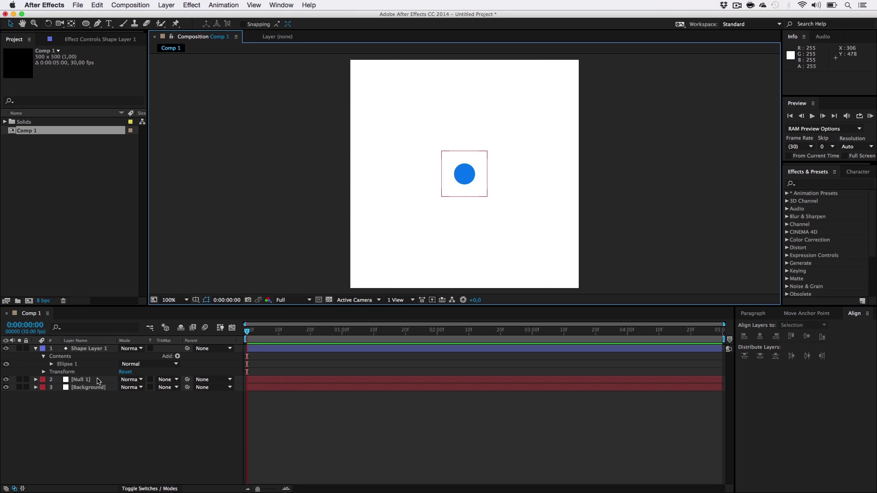
Step: Expand the circle layer's transform properties and apply a Slider Control effect to the layer
left_click(86, 350)
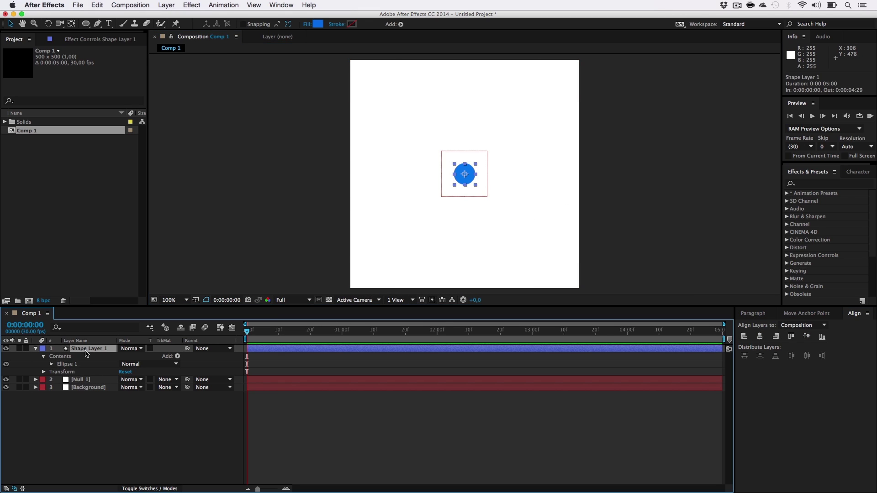
left_click(36, 349)
left_click(36, 350)
left_click(44, 372)
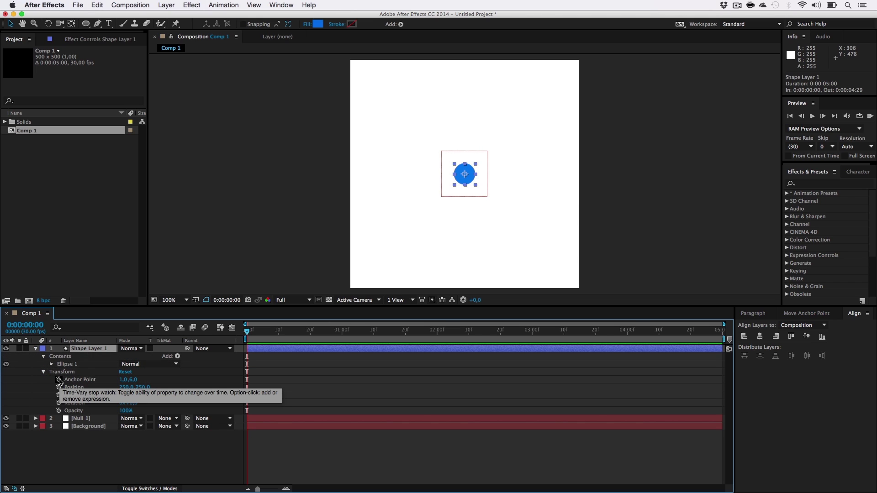
left_click(816, 183)
type("Slider")
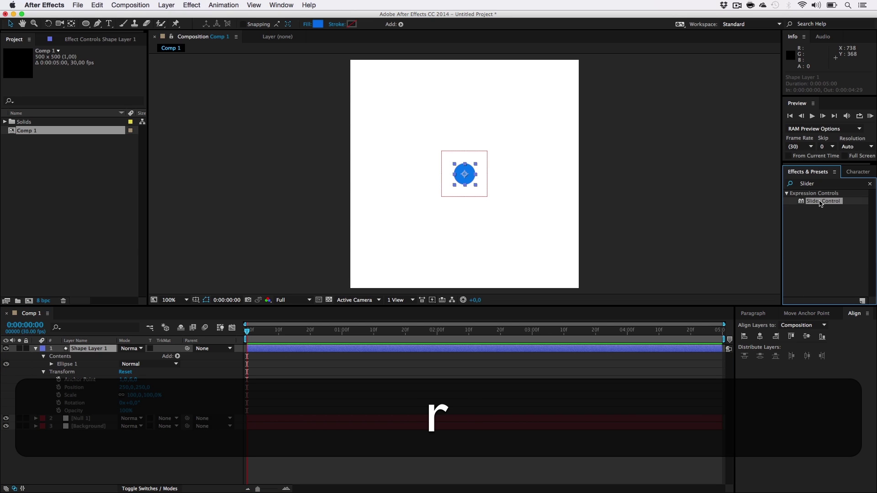
left_click_drag(821, 204, 91, 352)
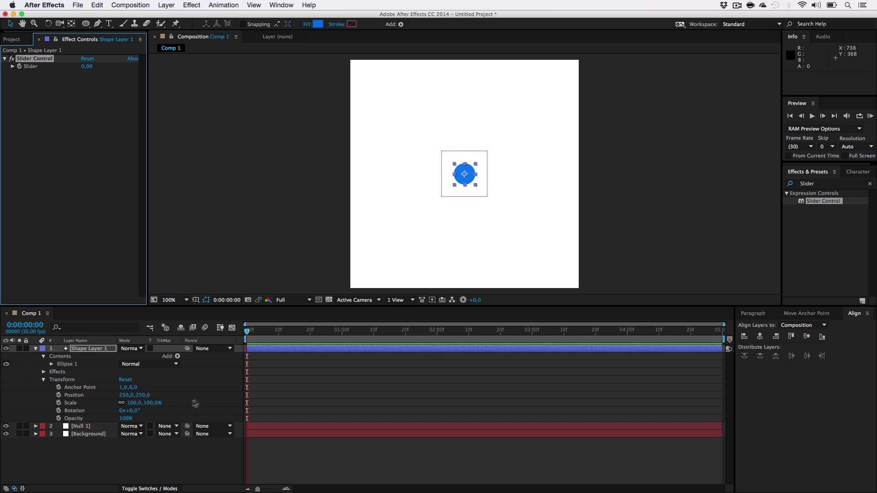
Step: Enable an expression on the circle layer's Anchor Point and expand the null's transform properties
key("alt")
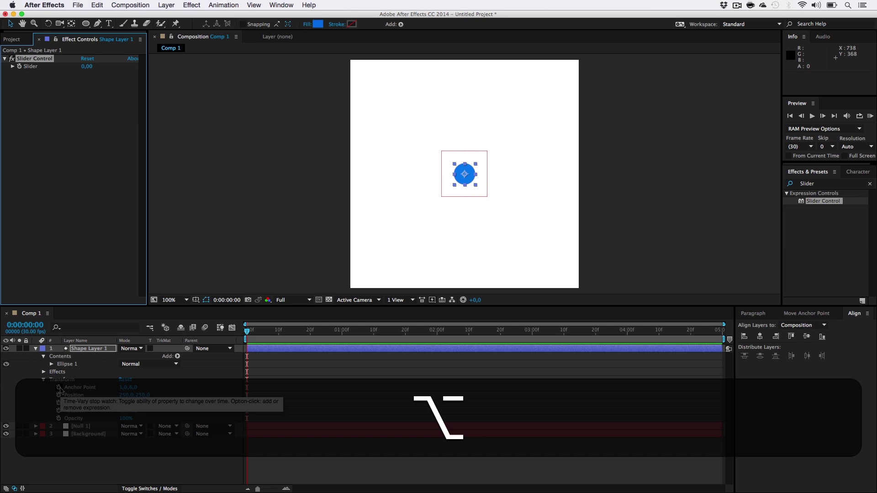
left_click(59, 389, "alt")
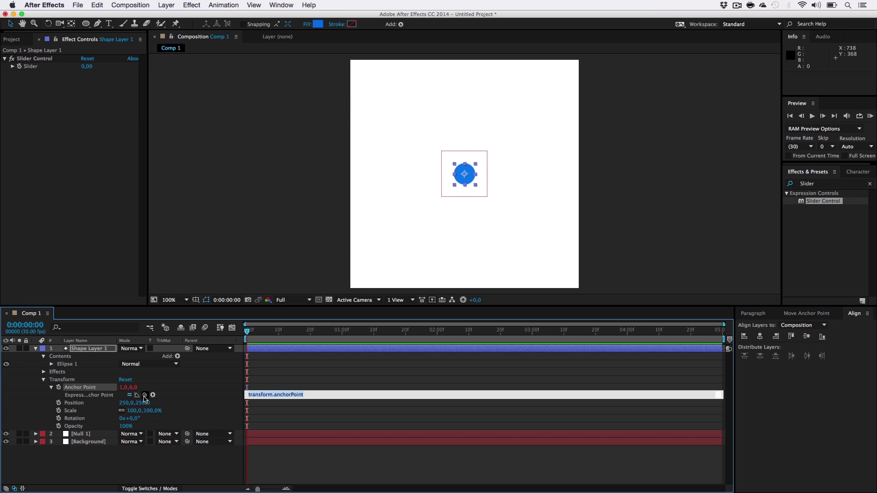
left_click(35, 434)
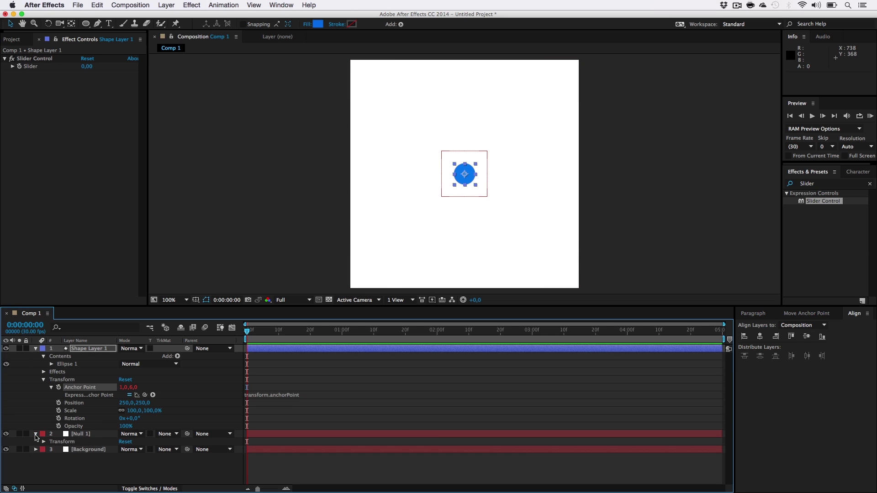
left_click(43, 442)
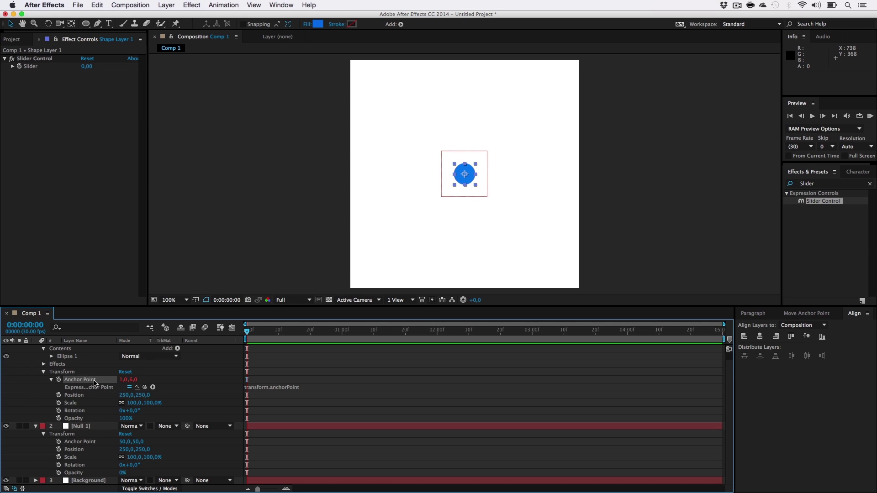
scroll(89, 404, "up", 1)
scroll(120, 368, "down", 1)
scroll(88, 432, "up", 1)
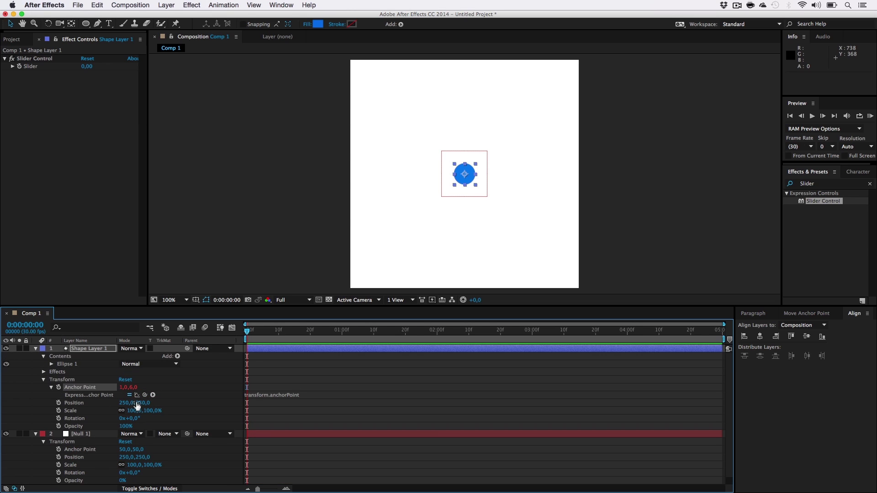
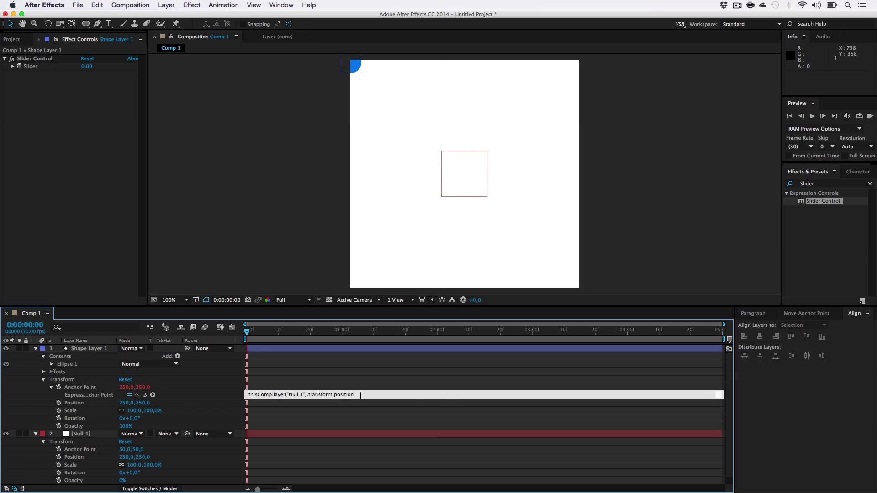
Step: Recreate the circle's Anchor Point expression, linking it to the null's Position and appending *3
key("super+BackSpace")
left_click(97, 389)
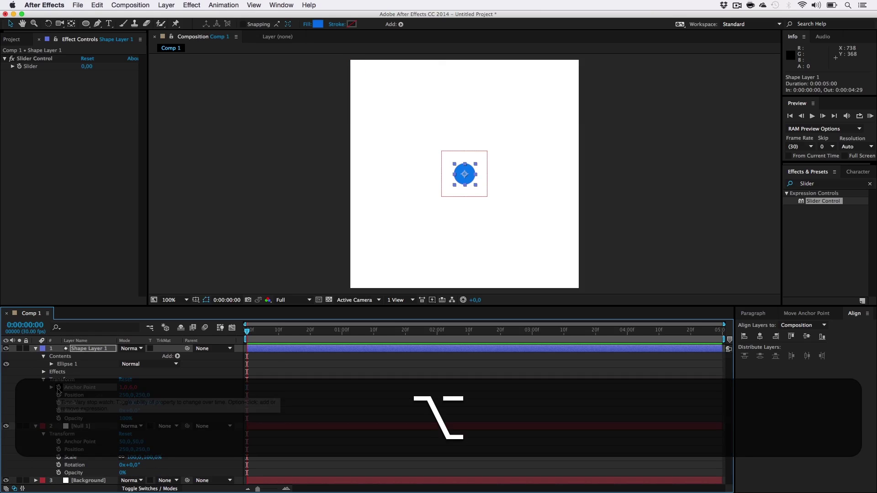
left_click(58, 387, "alt")
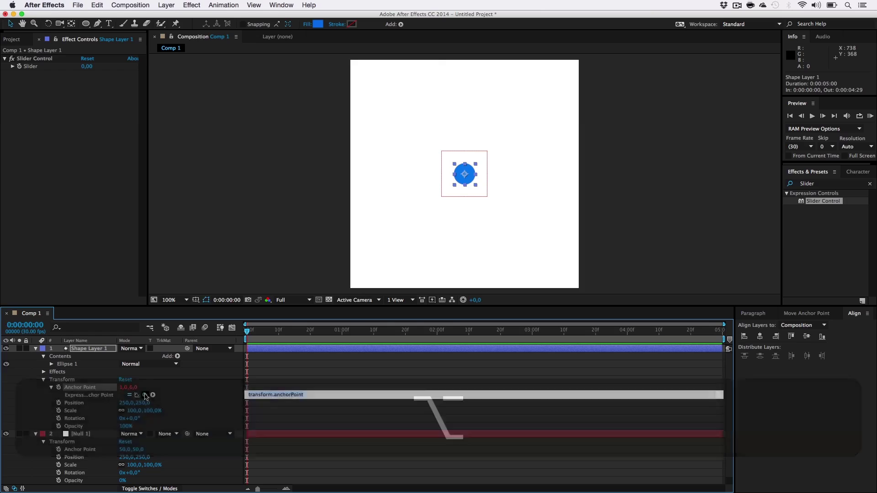
left_click_drag(152, 395, 85, 459)
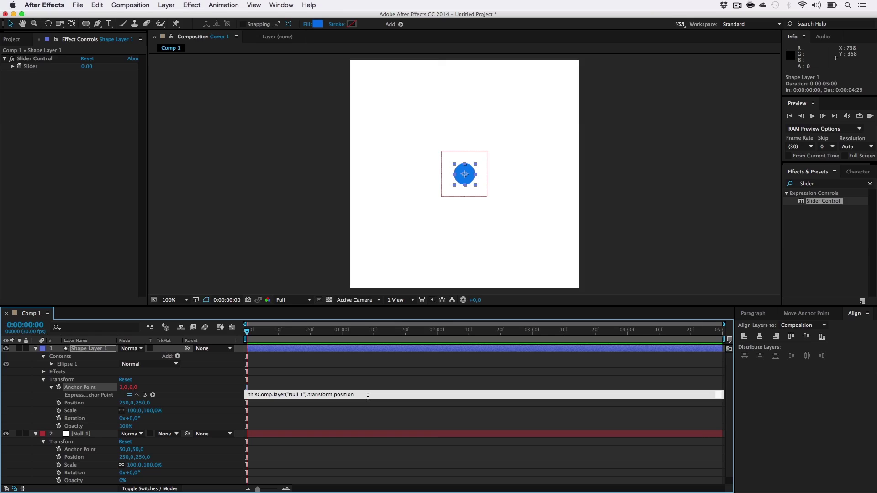
type("*3")
Step: Replace the multiplier 3 in the Anchor Point expression with a link to the Slider Control's Slider and apply the expression
left_click_drag(145, 396, 33, 69)
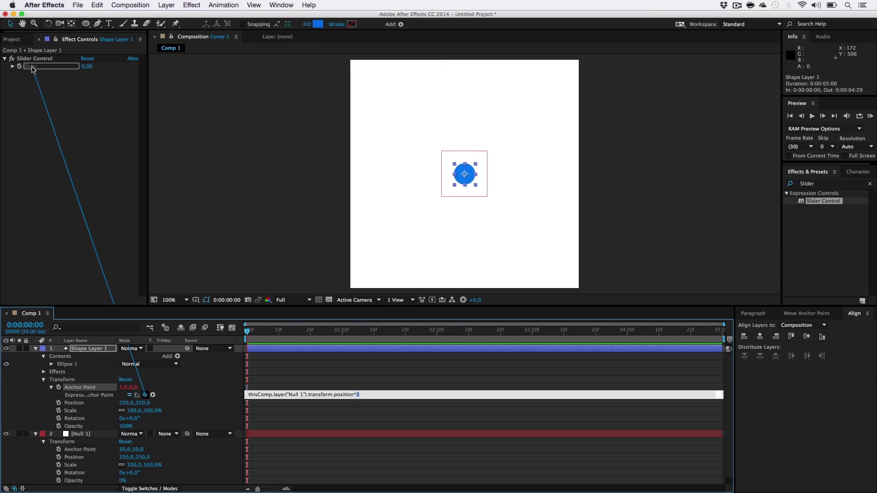
left_click_drag(33, 69, 33, 68)
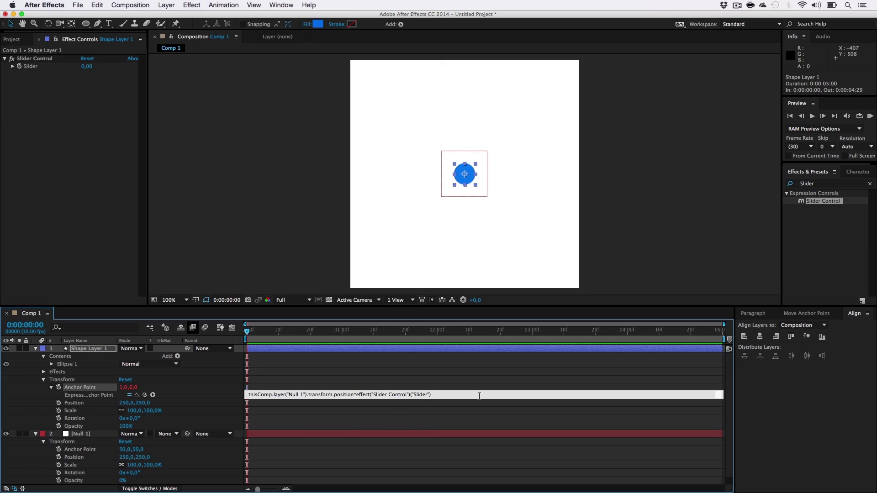
key("super+Return")
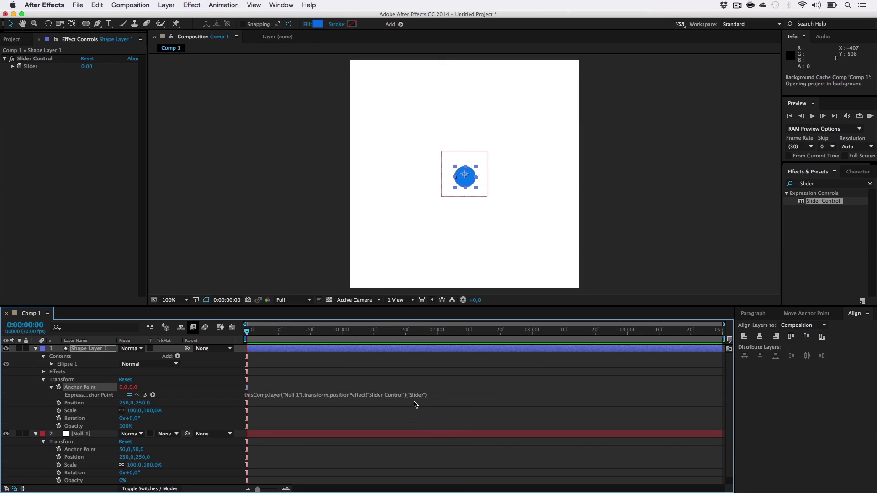
Step: Keyframe the Slider from its starting value at 0:00:00:00 to 0,25 at 0:00:02:13
mouse_move(247, 330)
left_mouse_down()
mouse_move(662, 332)
mouse_move(253, 331)
mouse_move(237, 339)
left_mouse_up()
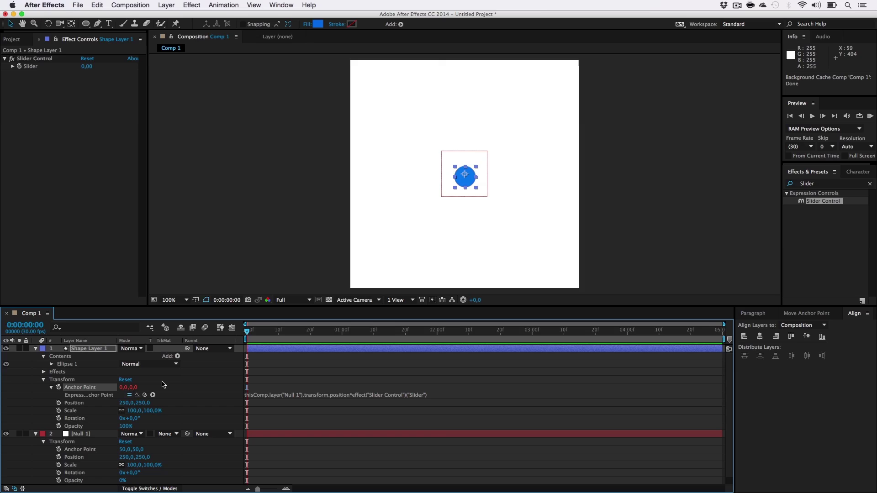
left_click(20, 69)
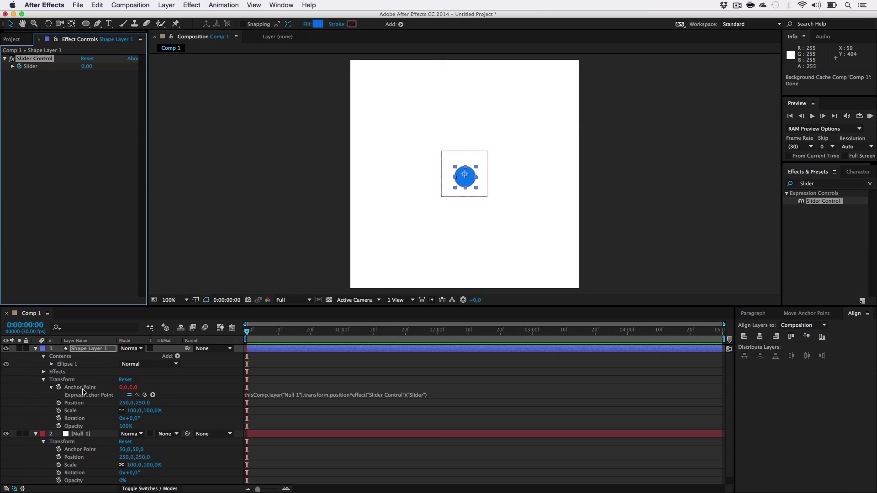
key("u")
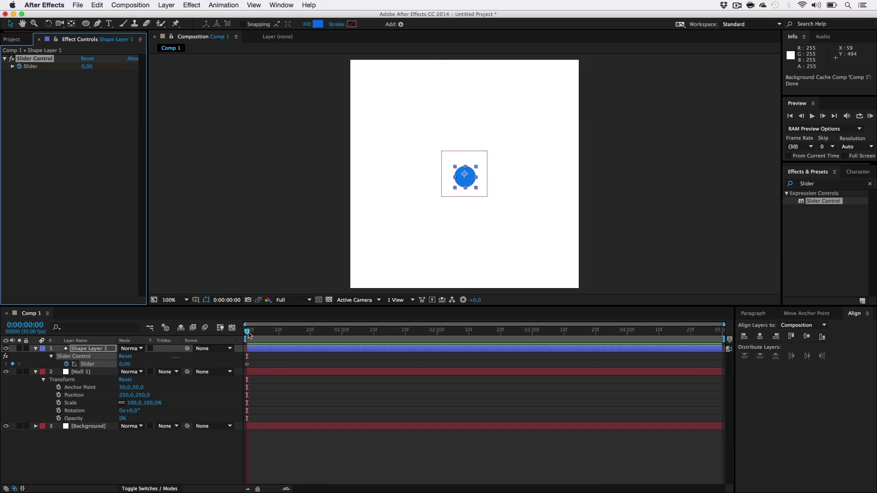
left_click_drag(249, 332, 480, 339)
left_click(125, 364)
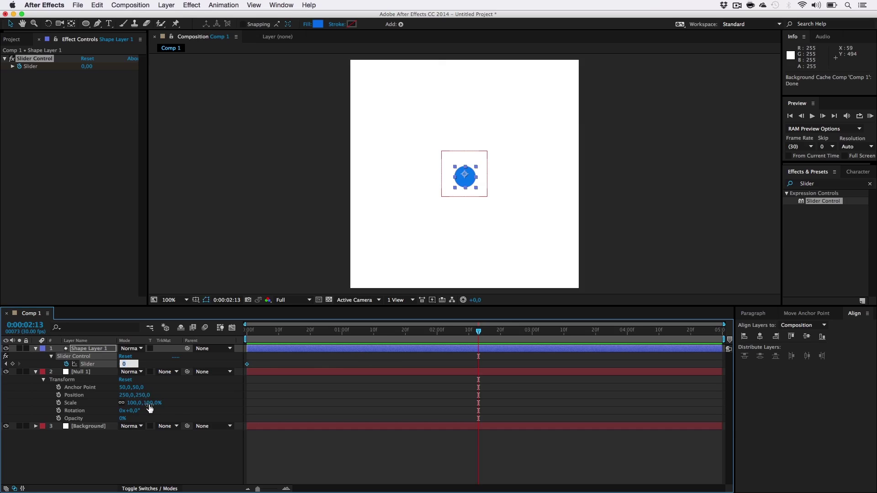
type("0,25")
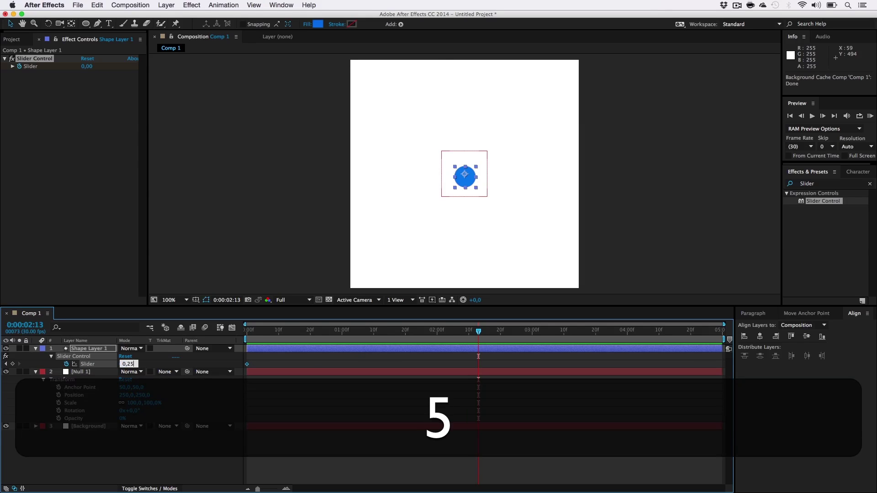
key("Return")
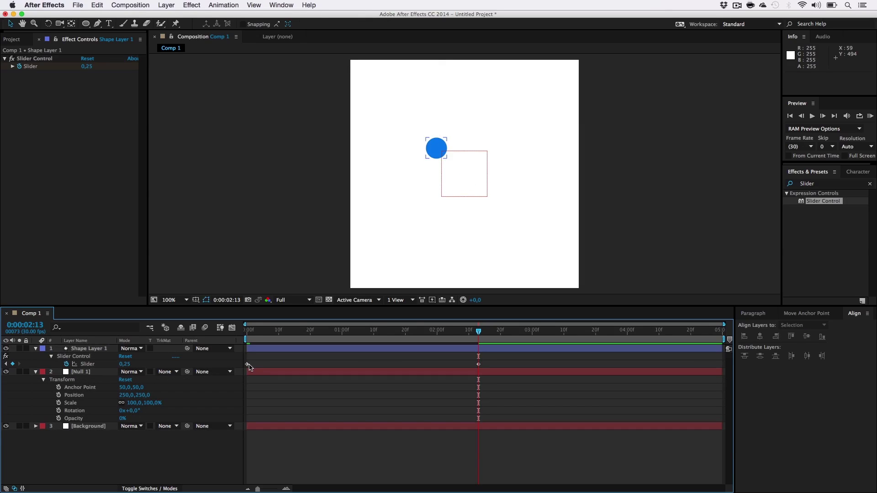
Step: Copy the first Slider keyframe to the end of the timeline at 0:00:04:29
left_click(247, 364)
key("cmd+c")
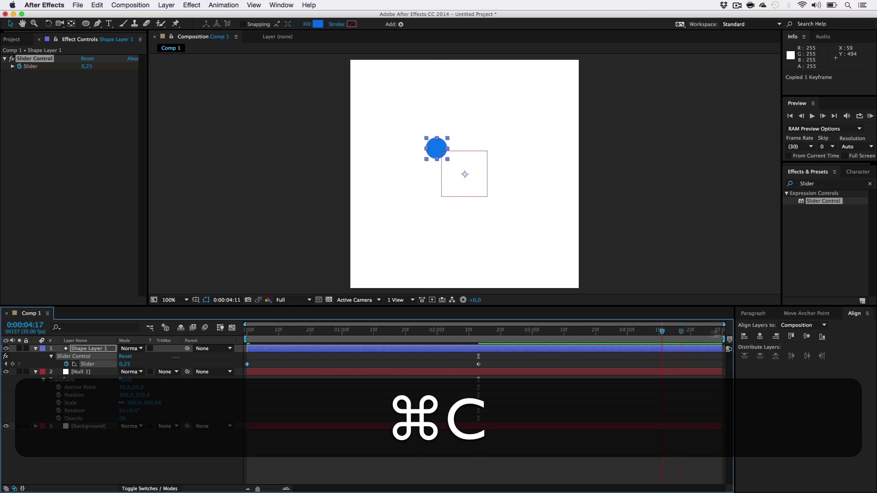
left_click(721, 330)
key("cmd+v")
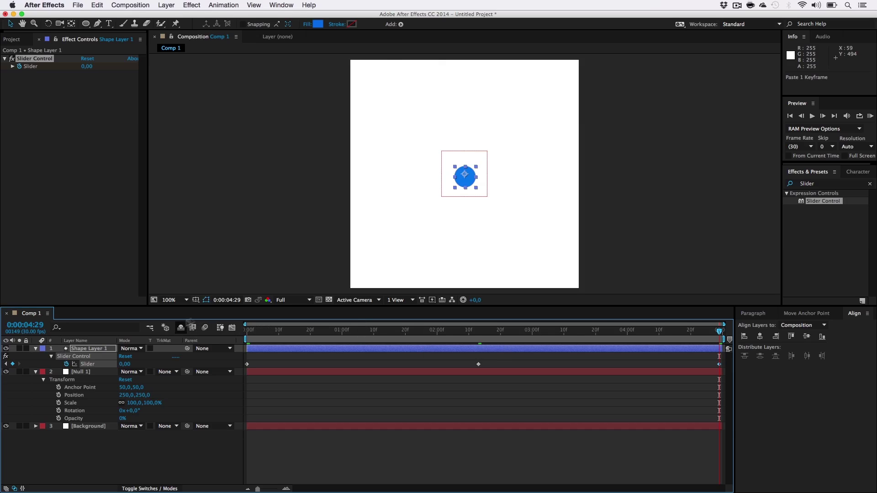
Step: Change the circle's fill colour to purple #8500EC and deselect the layer
left_click(318, 23)
left_click_drag(291, 245, 291, 224)
key("Return")
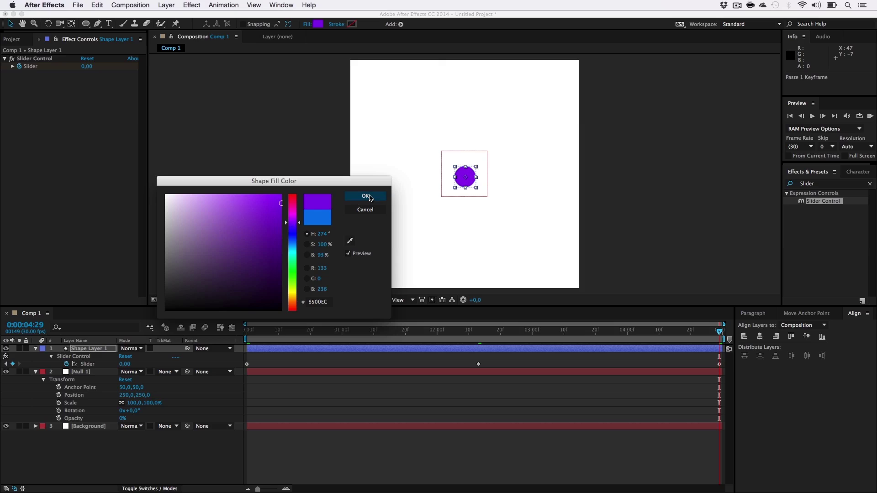
left_click(276, 218)
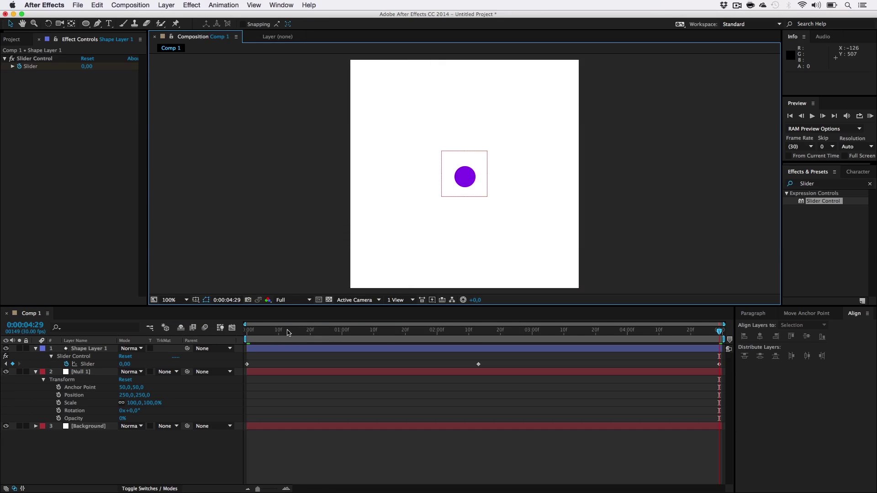
Step: Preview the circle's motion, reveal its Rotation and add a Rotation keyframe at 0:00:00:00
mouse_move(288, 332)
left_mouse_down()
mouse_move(640, 333)
mouse_move(194, 342)
mouse_move(716, 345)
mouse_move(611, 358)
mouse_move(450, 355)
left_mouse_up()
left_click(85, 350)
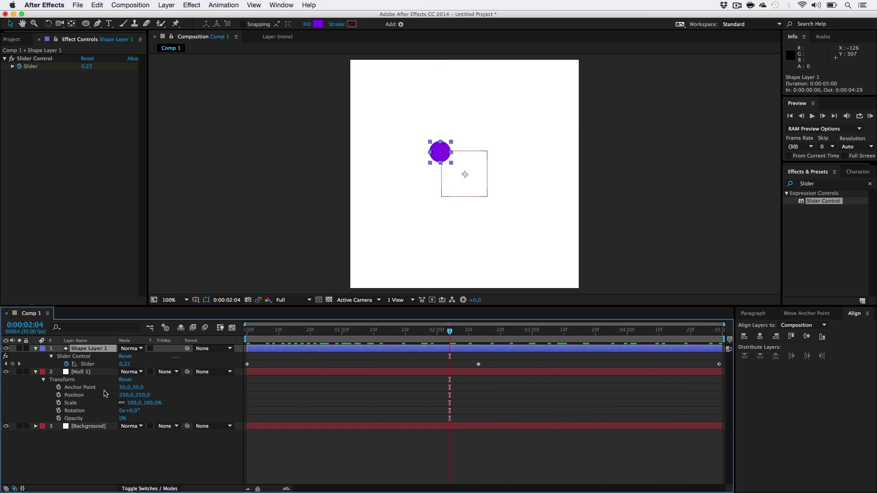
key("r")
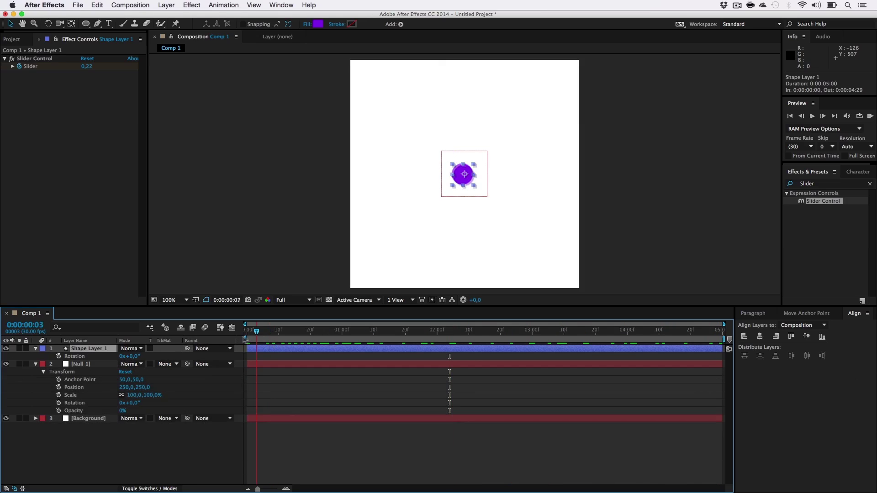
key("Home")
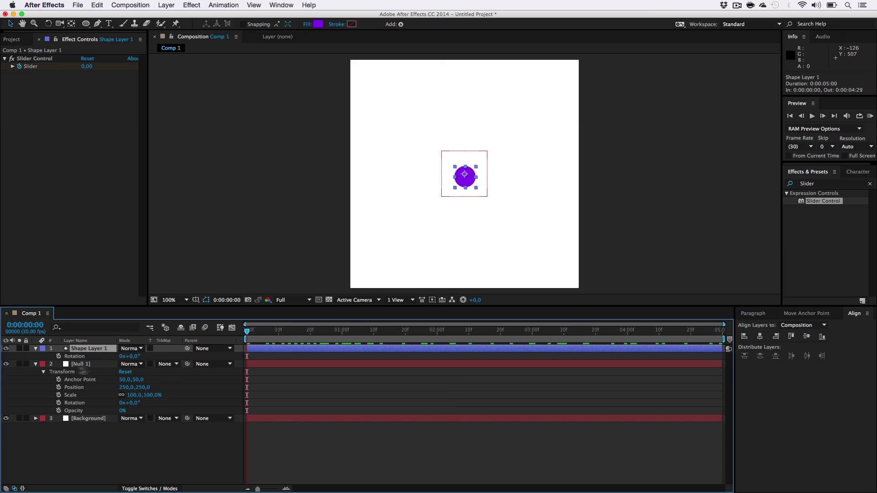
left_click(58, 356)
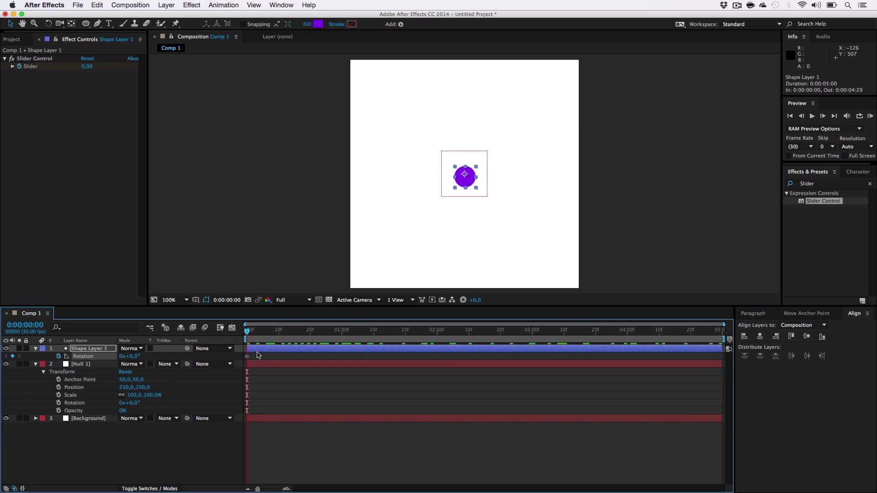
Step: Set the circle's Rotation to 3 full revolutions at 0:00:04:29 and preview the spin
left_click_drag(250, 333, 720, 332)
key("F2")
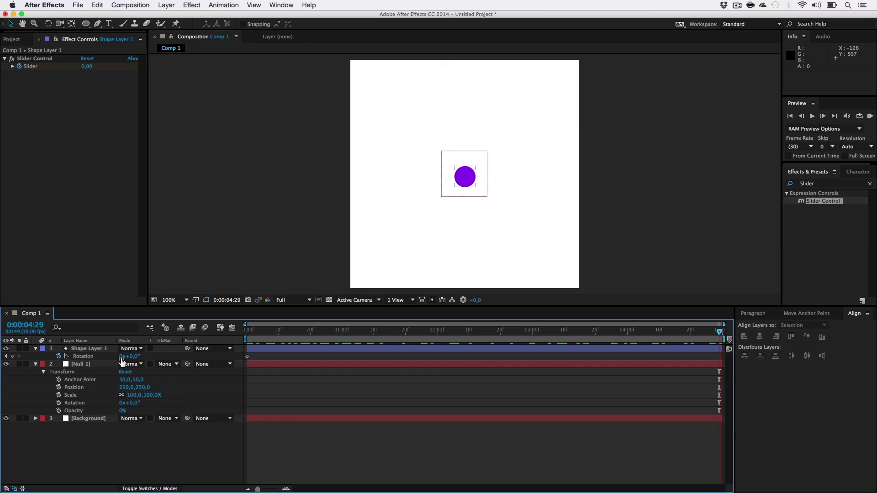
left_click(122, 357)
type("3")
key("Return")
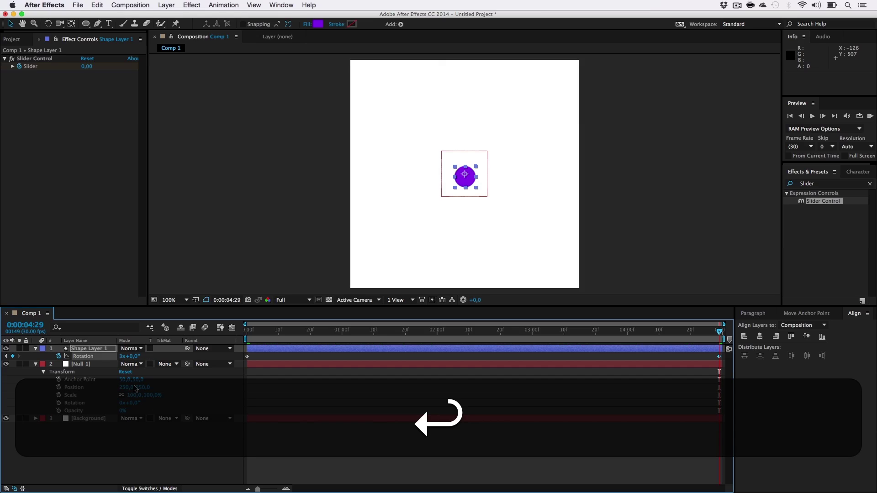
left_click_drag(265, 331, 731, 361)
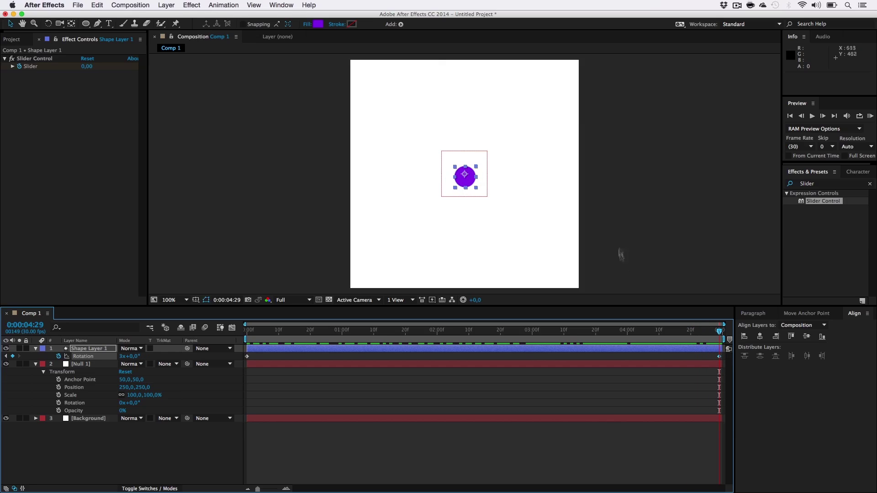
left_click(656, 223)
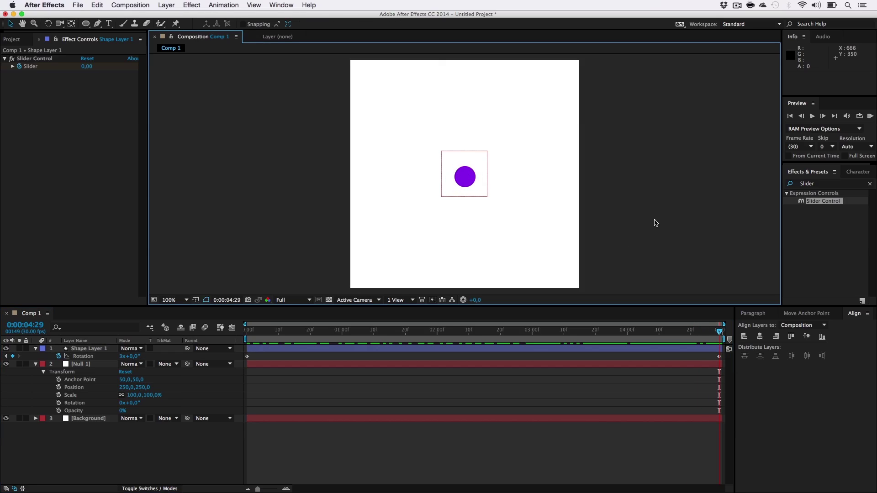
Step: Hide the null layer and collapse the properties of the null and circle layers
left_click(6, 365)
left_click(36, 364)
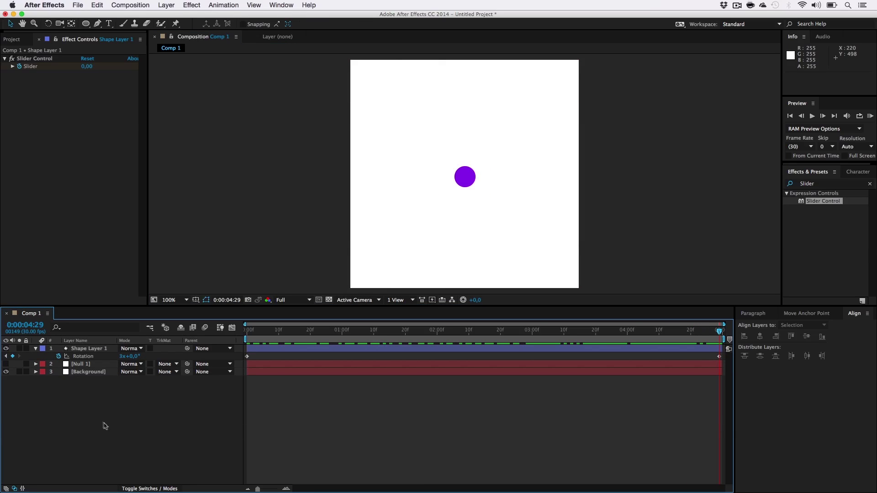
left_click(67, 351)
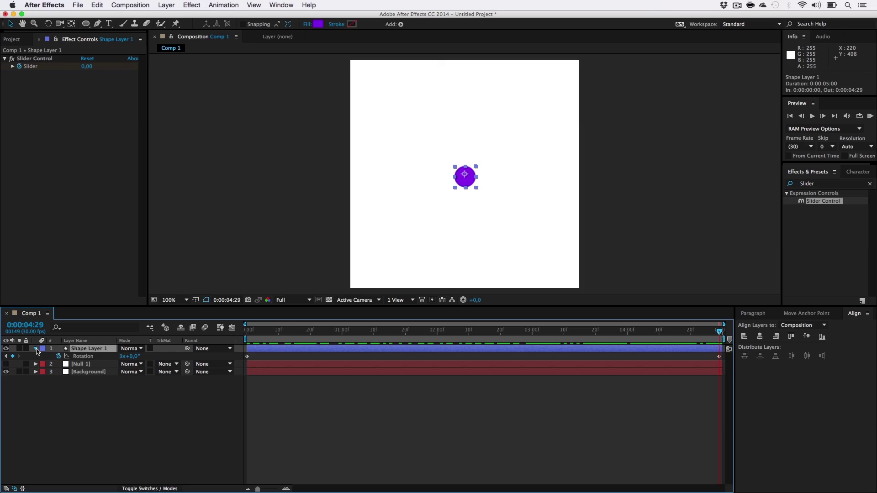
left_click(36, 350)
Step: Duplicate the purple circle's layer at the start of the composition and change the copy's fill to green
left_click_drag(307, 336, 227, 344)
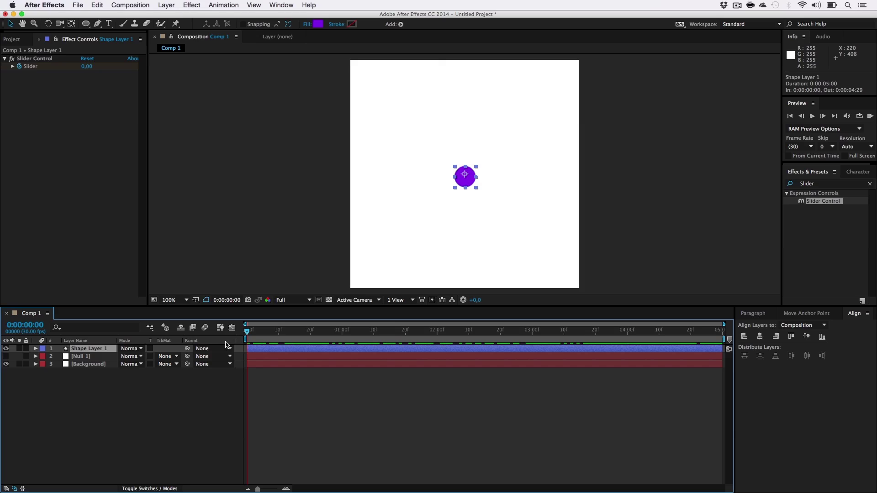
key("period")
key("period")
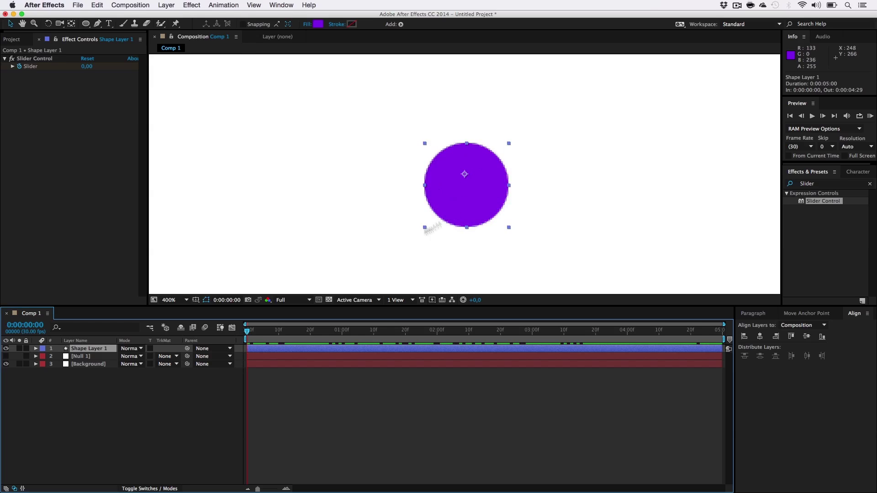
key("super+c")
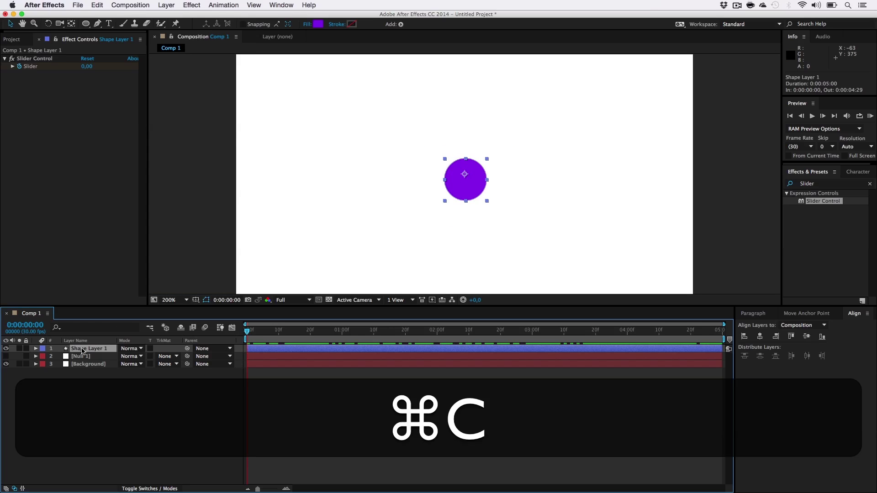
key("super+v")
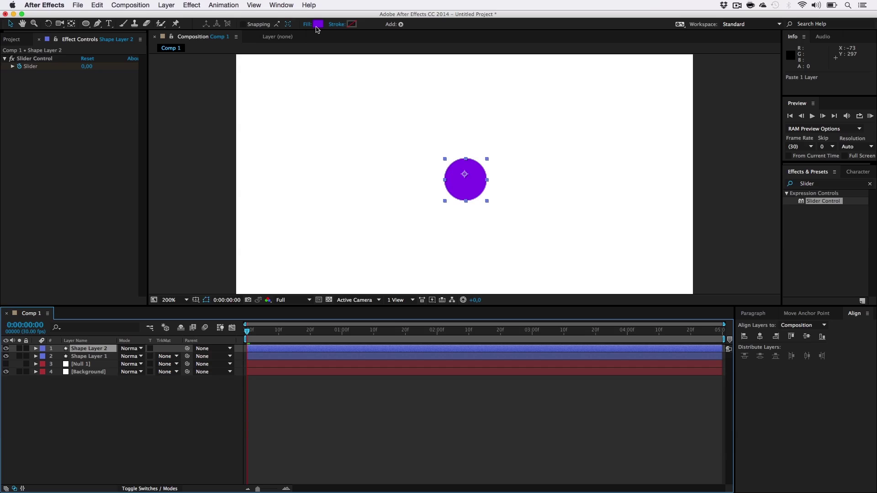
left_click(317, 24)
left_click(293, 259)
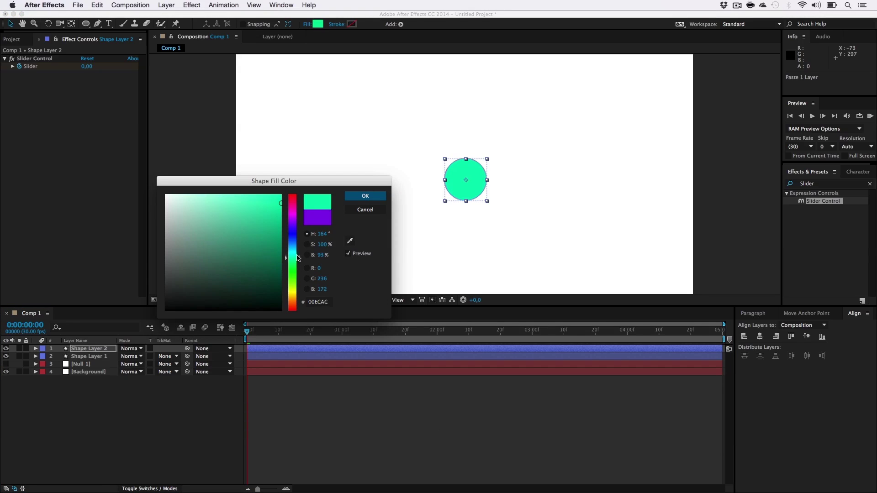
left_click(368, 196)
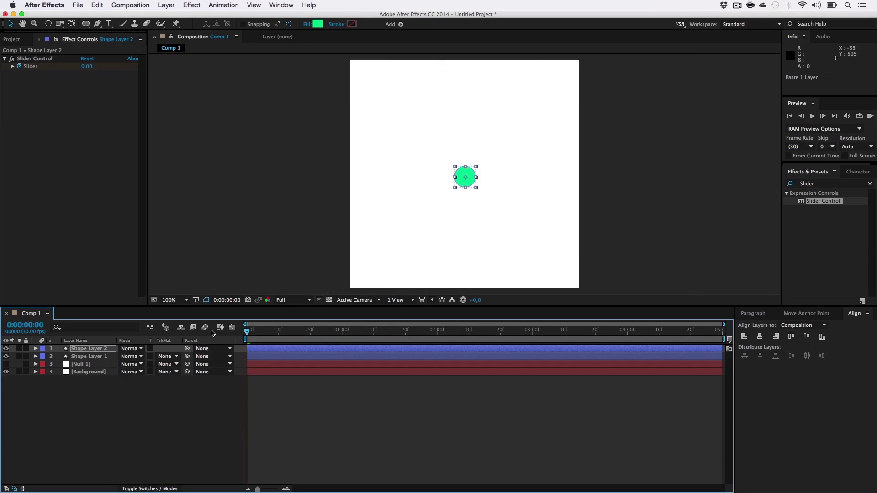
Step: Scale the green circle down to 54% and view it against the purple circle
key("s")
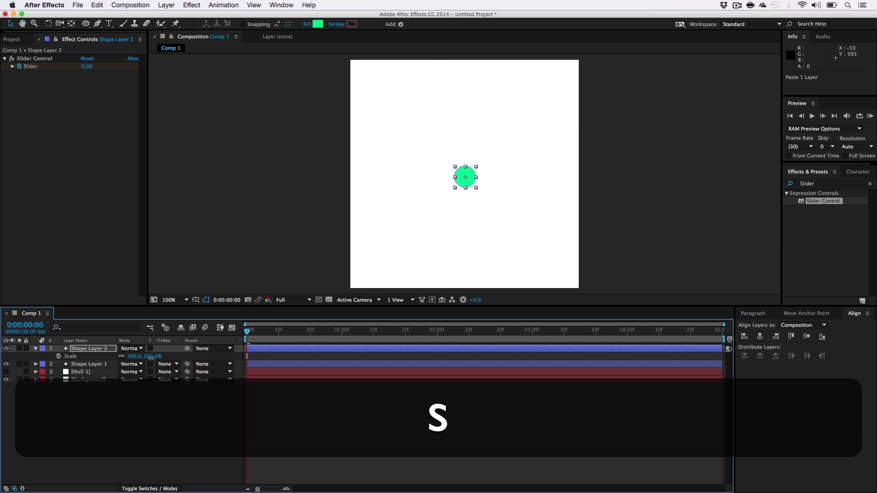
left_click_drag(147, 356, 122, 357)
key("period")
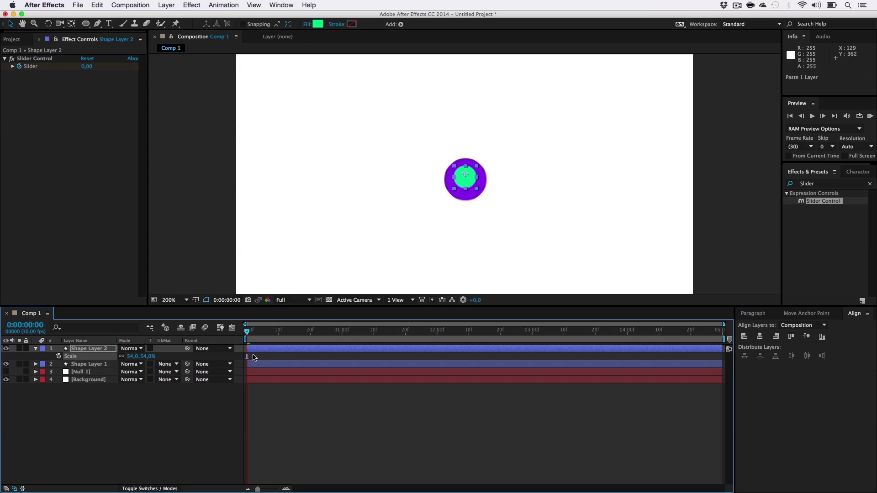
Step: Reveal the green circle's keyframes and set its middle Slider keyframe at 0:00:02:13 to 0,45
key("u")
left_click_drag(248, 332, 479, 336)
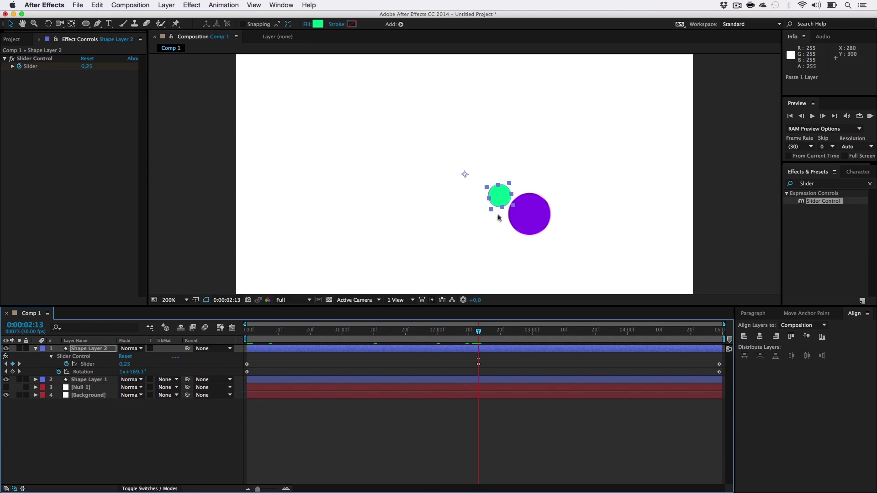
left_click(479, 365)
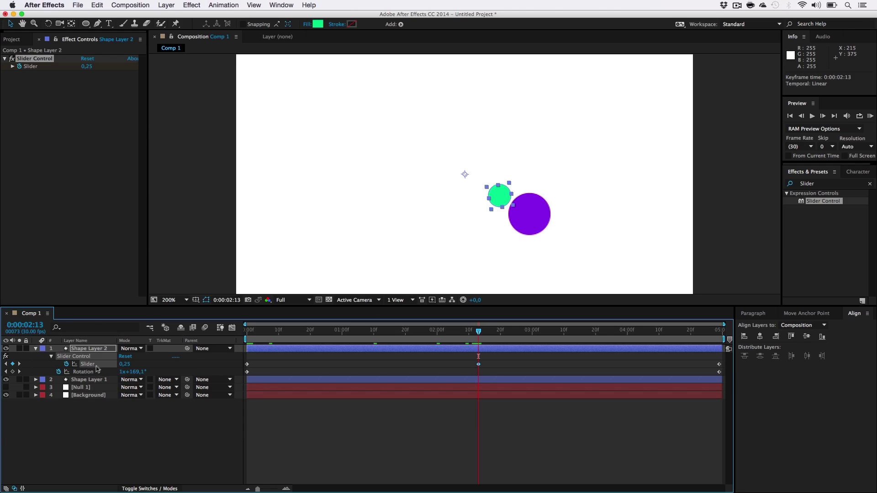
left_click(125, 364)
key("Right")
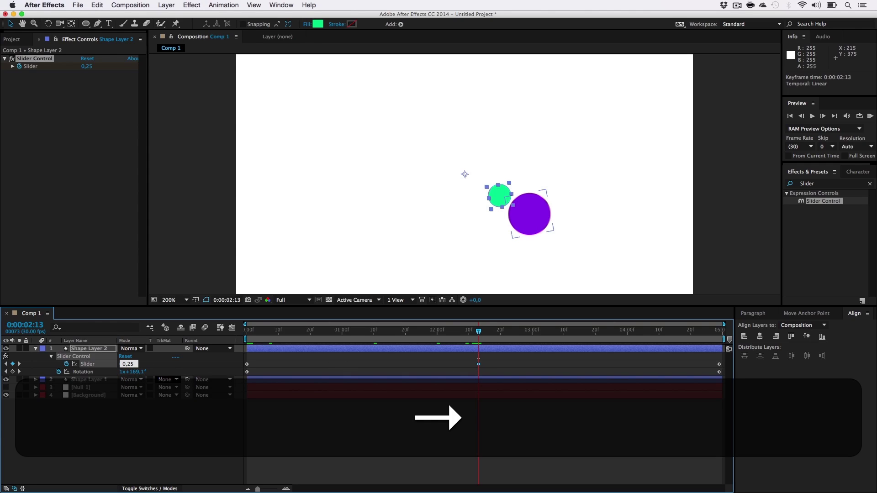
key("BackSpace")
key("BackSpace")
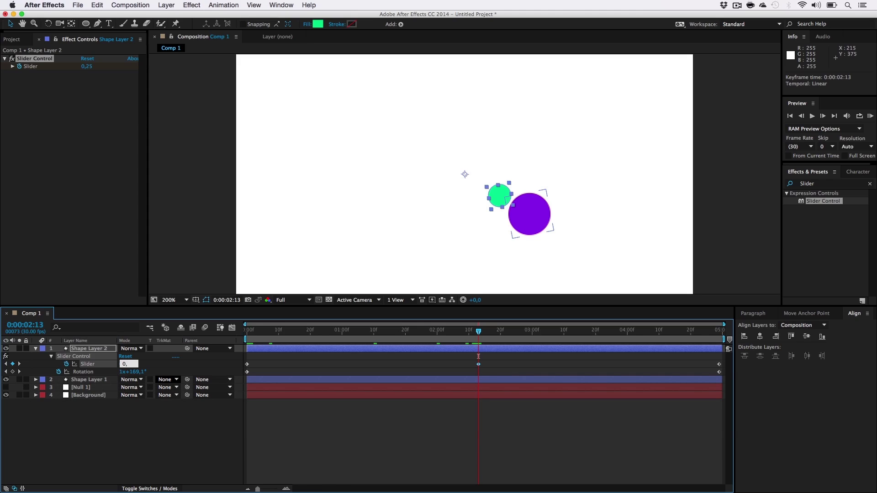
type("45")
key("Return")
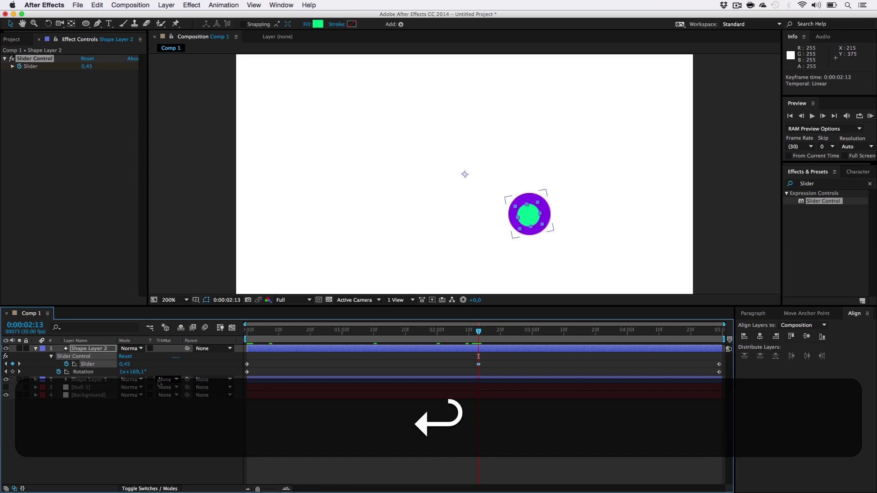
Step: Try a value of 0,65 on the green circle's middle Slider keyframe
left_click(127, 364)
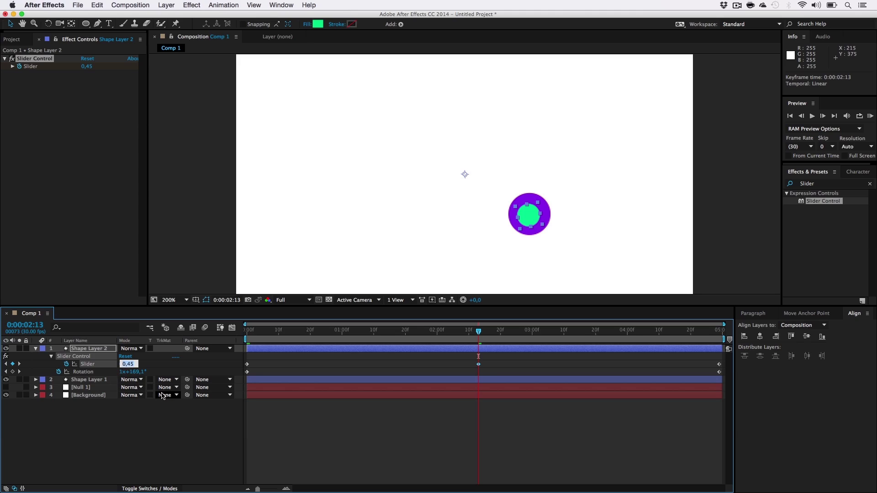
key("Right")
key("BackSpace")
key("BackSpace")
type("65")
key("Return")
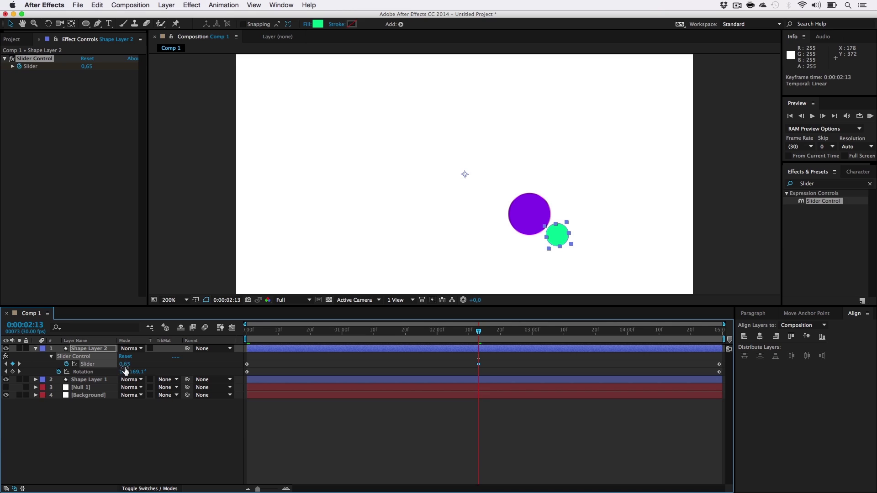
Step: Set the green circle's middle Slider keyframe to 0,75 and scrub through the animation to check the distance
key("Right")
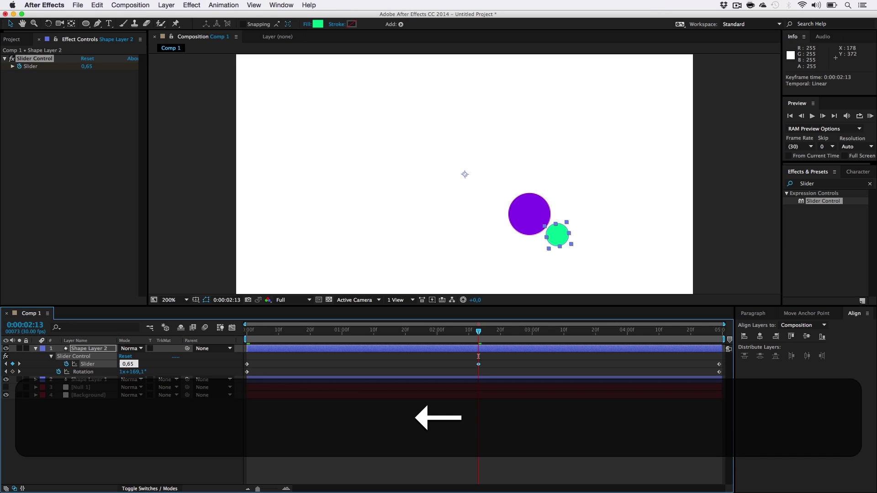
key("BackSpace")
type("7")
key("Return")
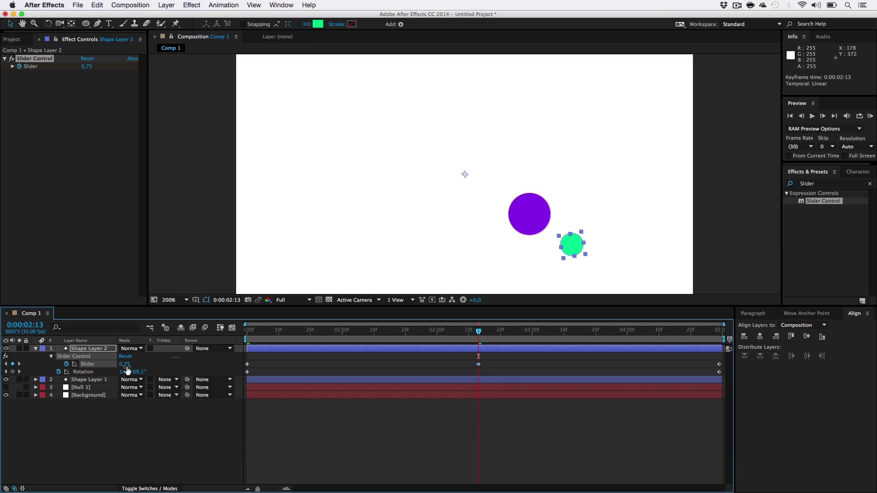
key("comma")
left_click(624, 201)
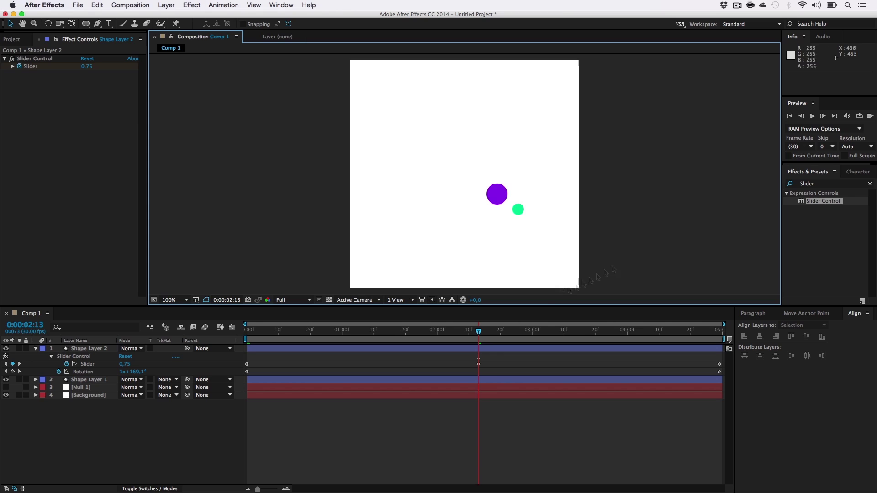
left_click_drag(314, 332, 727, 361)
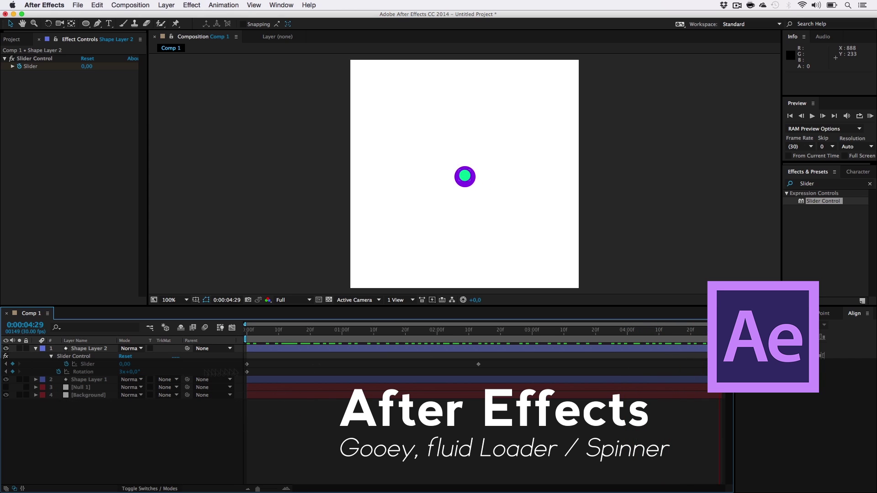
Step: Collapse the green circle's layer, move it below the purple circle's layer and scrub to check the overlap
left_click(36, 349)
left_click(78, 350)
left_click_drag(79, 350, 78, 361)
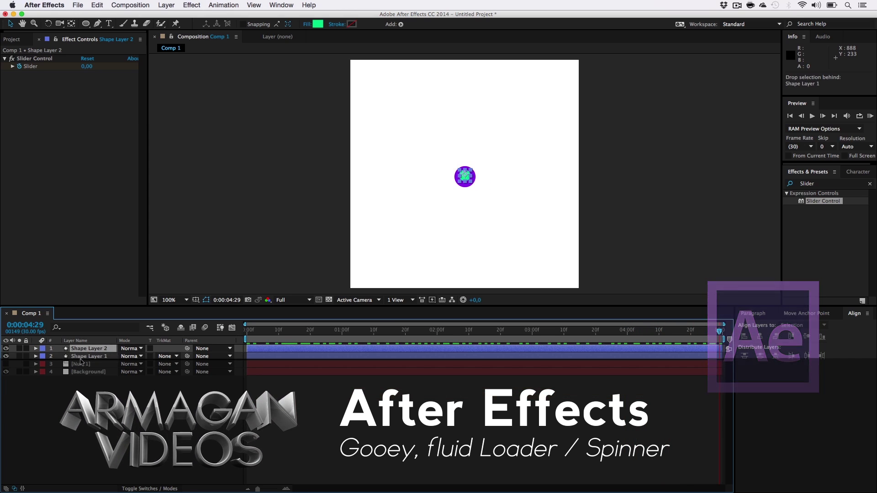
left_click(382, 253)
key("period")
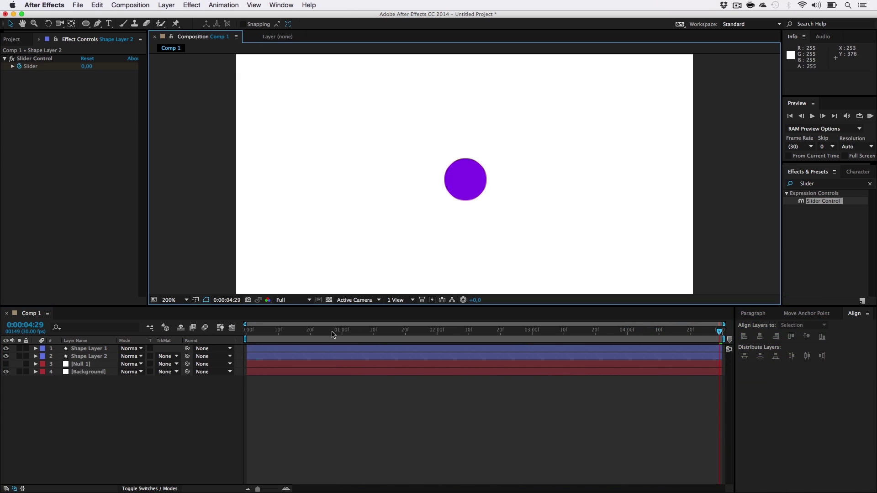
left_click_drag(335, 335, 691, 376)
key("comma")
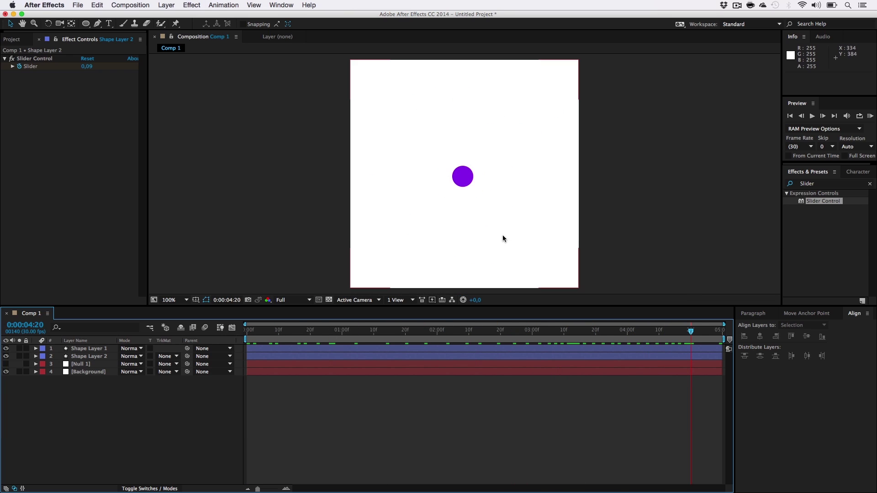
Step: Clear the effects search and pre-compose both circle layers and the null, moving all attributes into the new composition
left_click(869, 184)
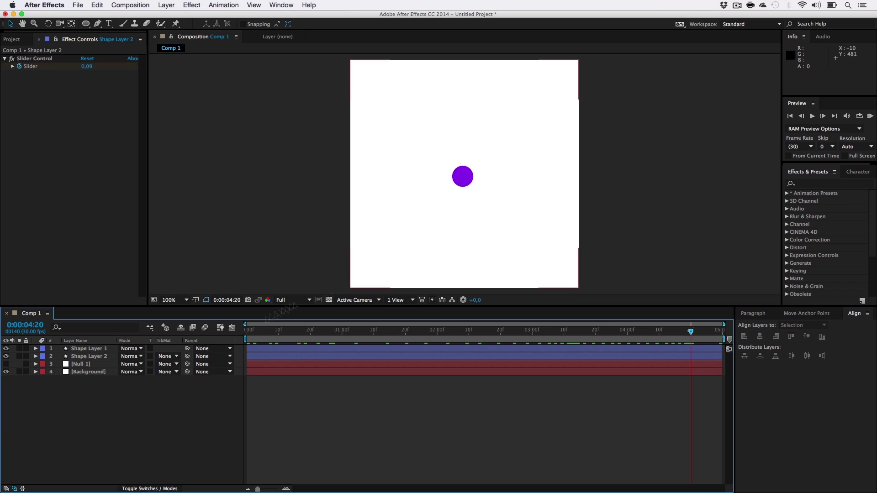
left_click(93, 365)
key("shift")
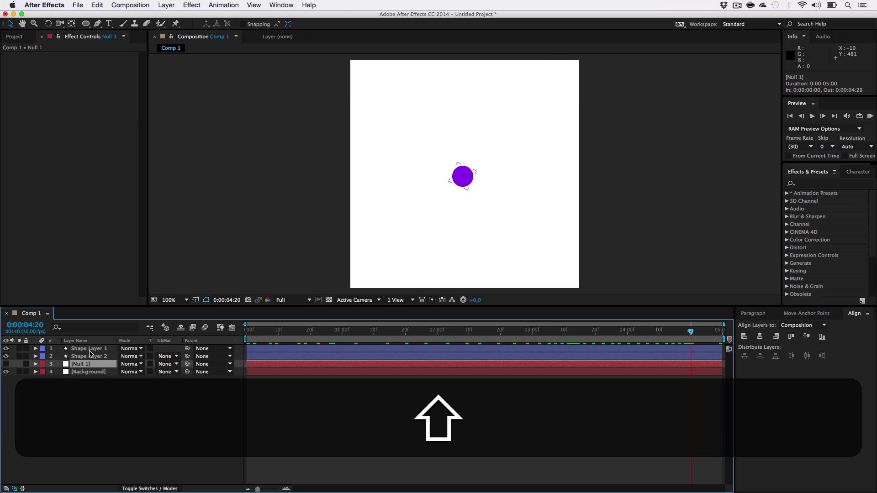
left_click(90, 351, "shift")
right_click(92, 352)
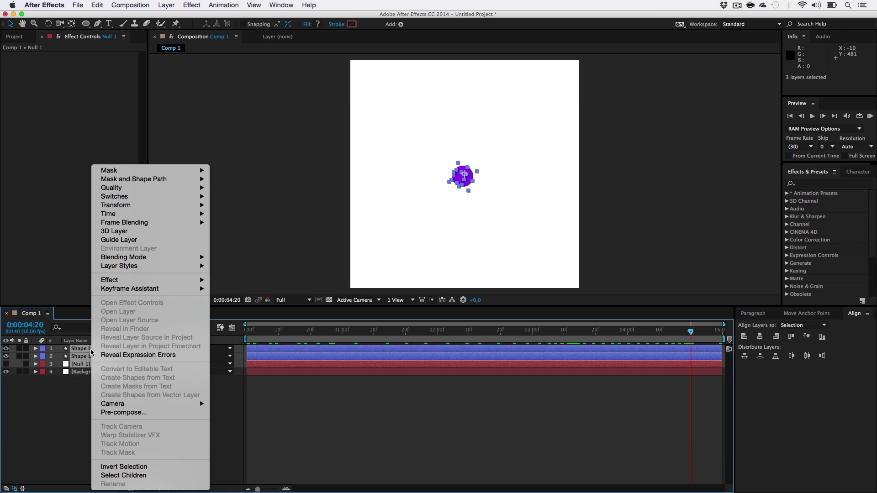
left_click(105, 412)
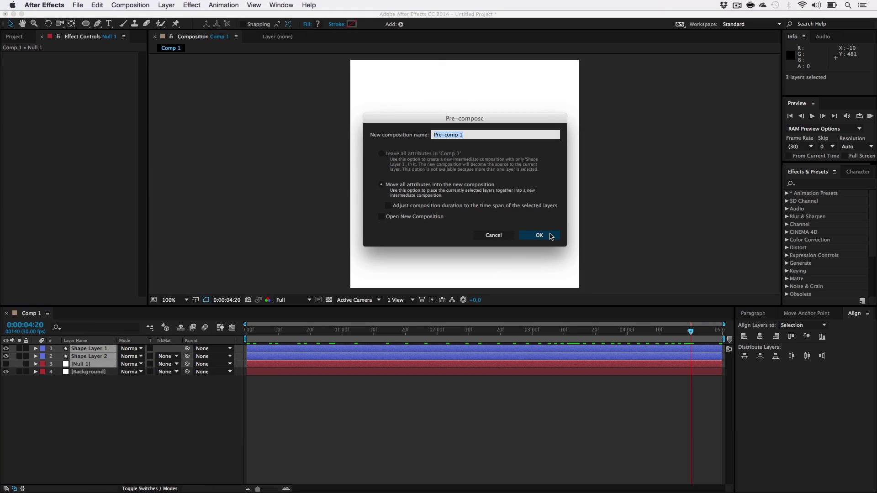
left_click(540, 235)
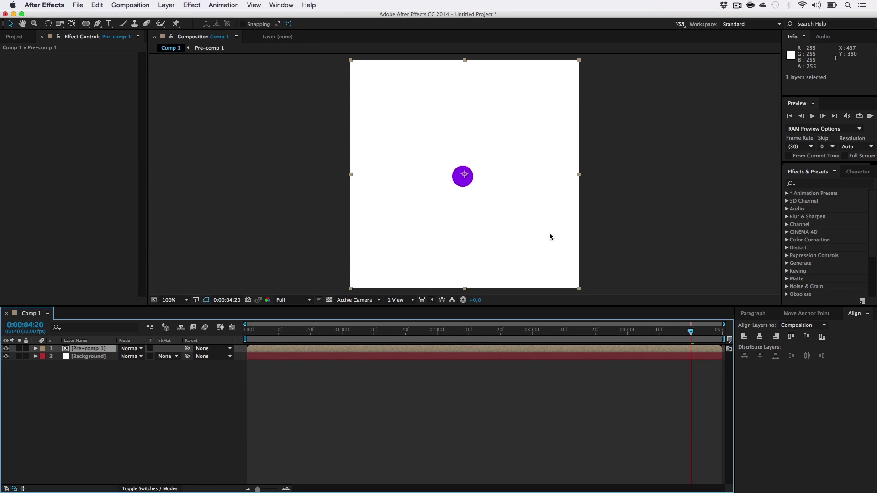
Step: Apply Gaussian Blur to the pre-composed circles and set its Blurriness to 13
left_click_drag(421, 333, 710, 343)
left_click(813, 184)
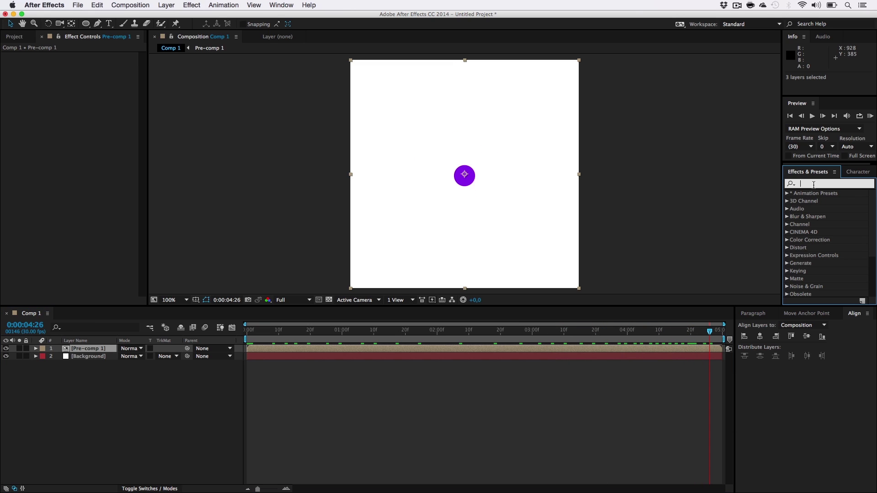
type("gaus")
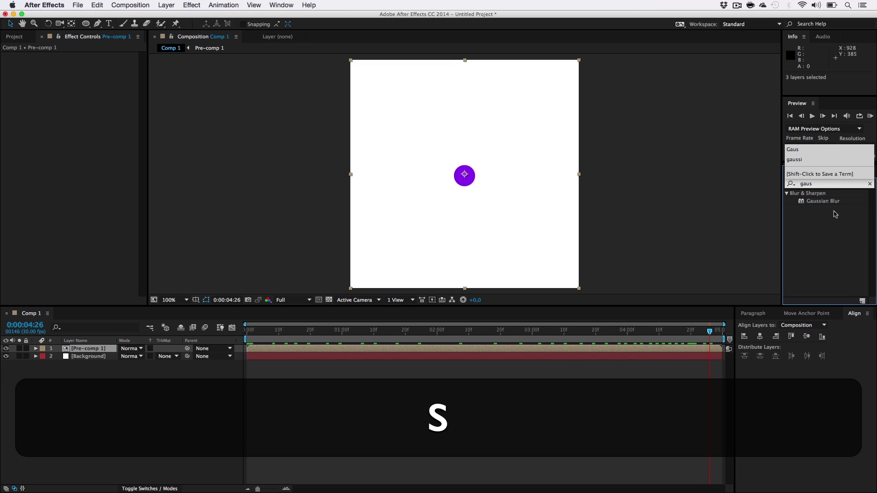
left_click_drag(822, 202, 42, 178)
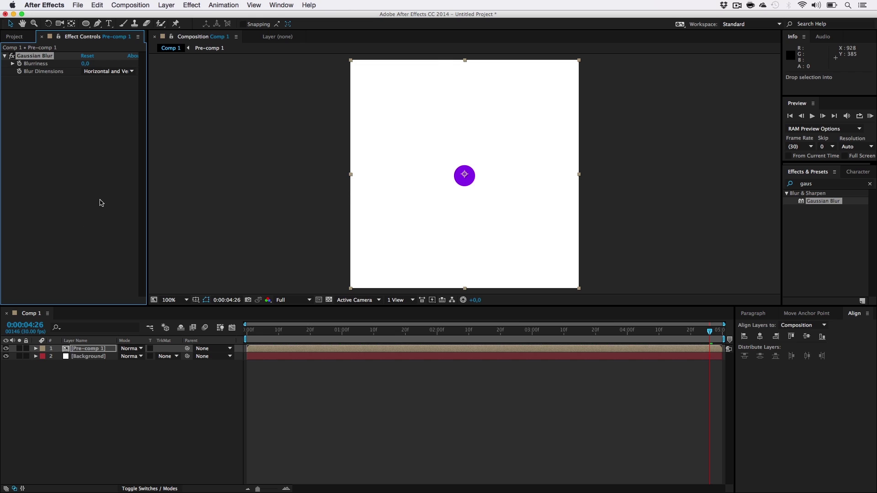
left_click(85, 64)
type("13")
key("Return")
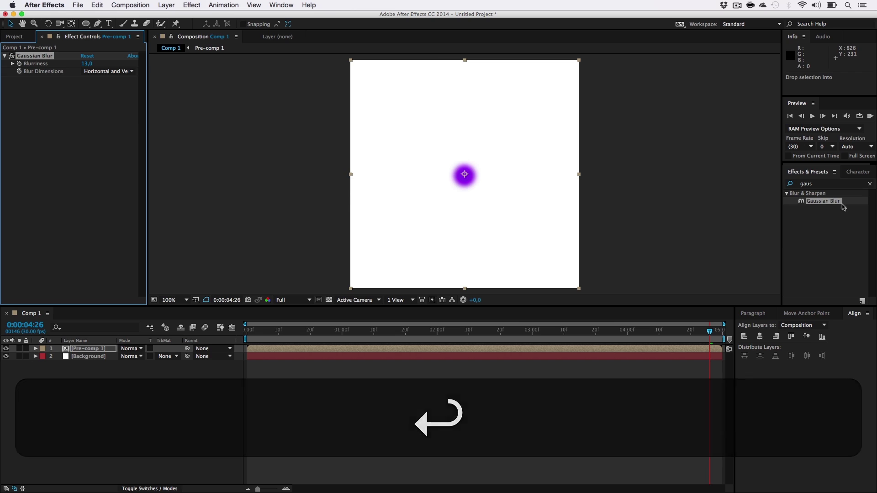
Step: Add Simple Choker after the blur on the pre-composed layer, set Choke Matte to 9 and preview the animation
left_click(818, 187)
left_click(815, 186)
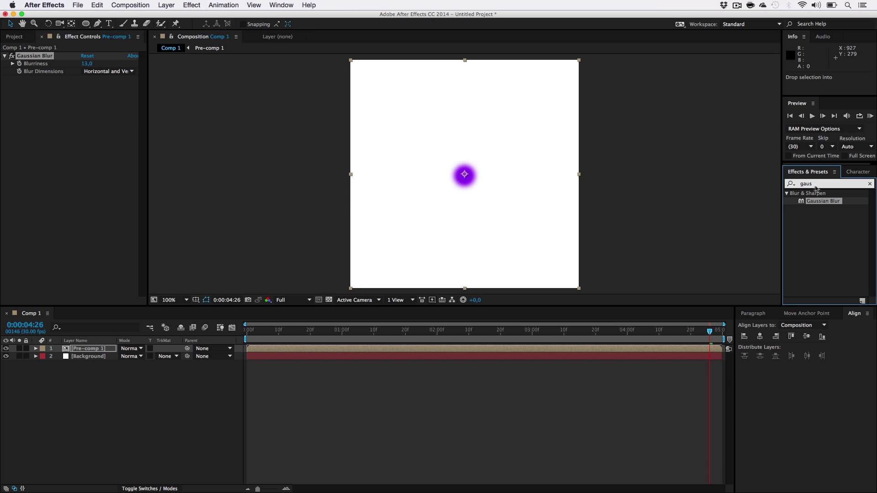
type("simple")
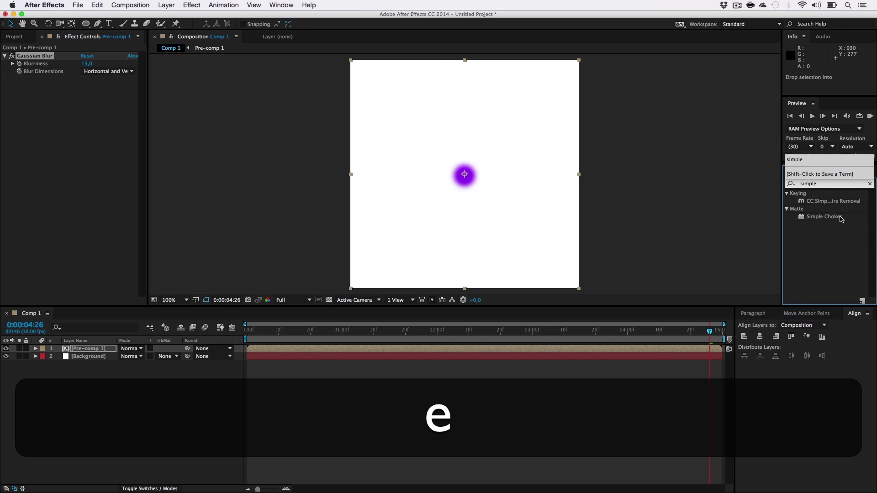
left_click_drag(841, 219, 49, 162)
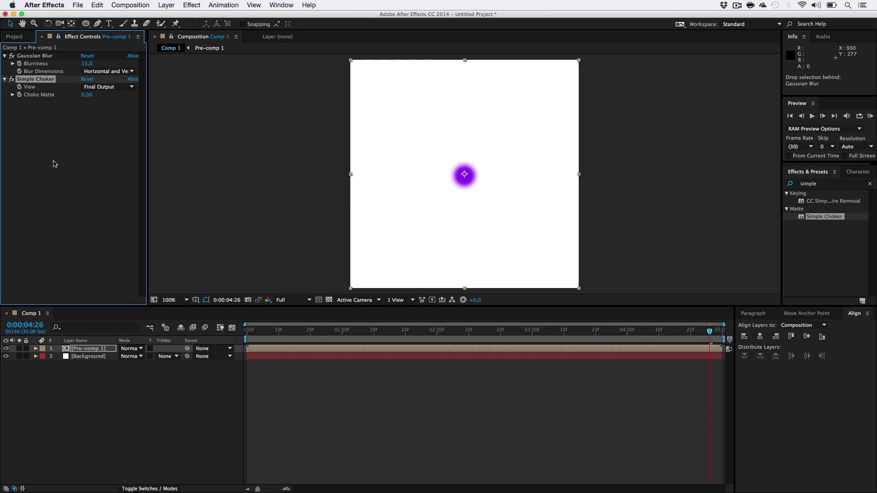
type("9")
key("Return")
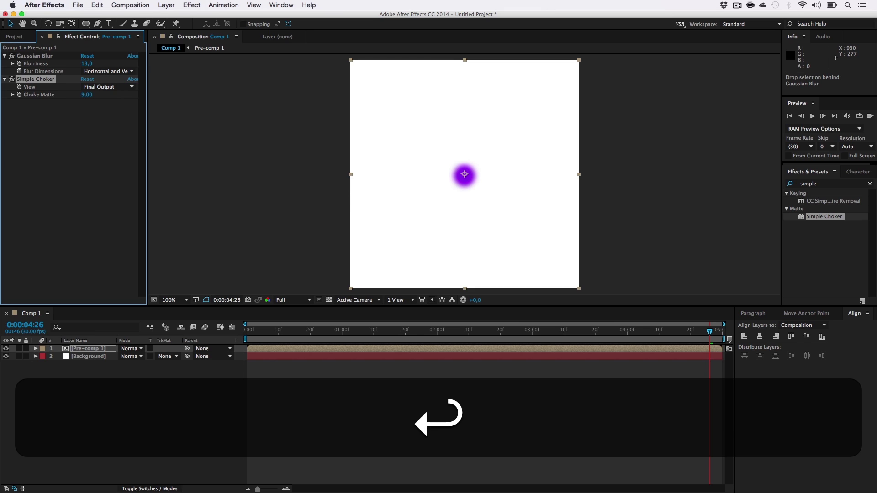
left_click(220, 161)
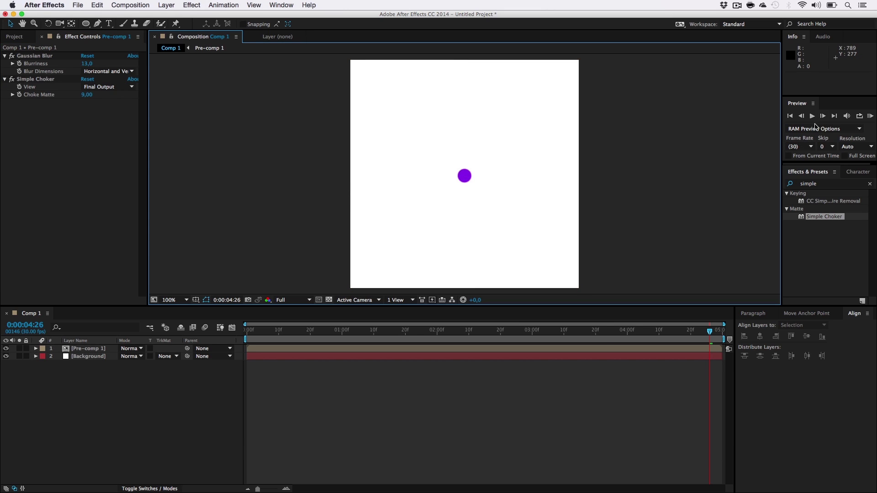
key("space")
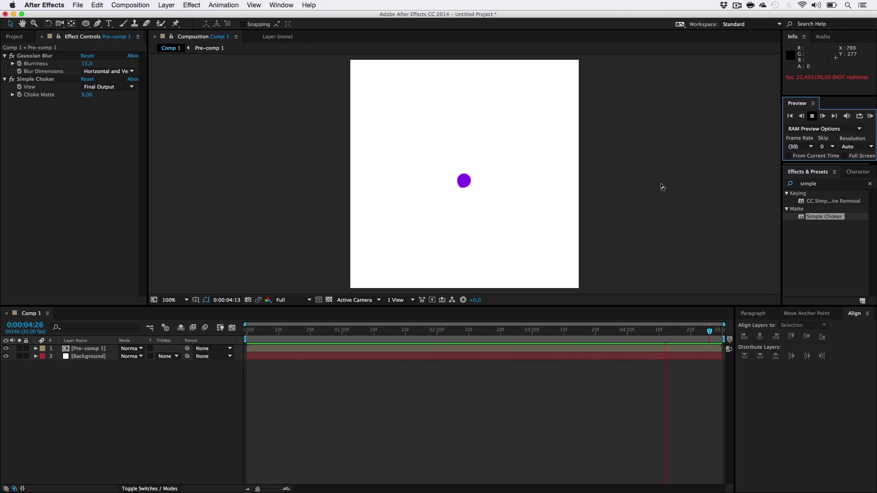
Step: Inside Pre-comp 1, scale the green circle to 65% at 0:00:02:00 and return to Comp 1
left_click(206, 48)
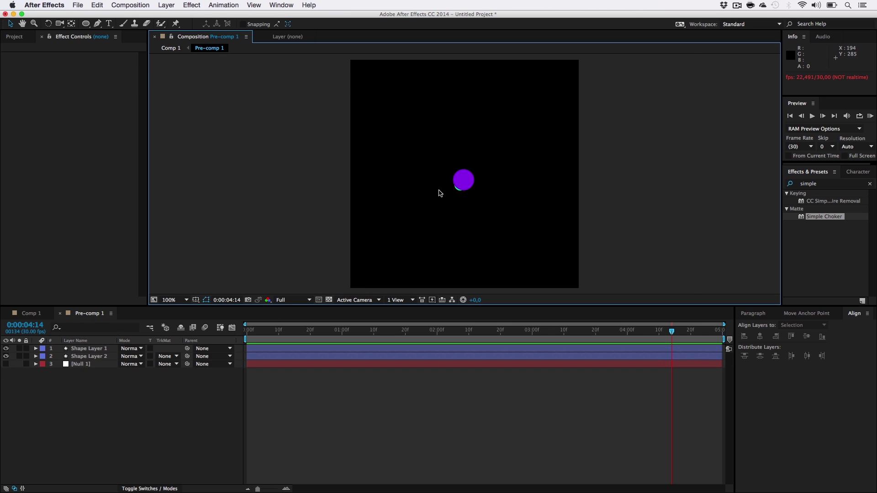
left_click_drag(320, 331, 437, 335)
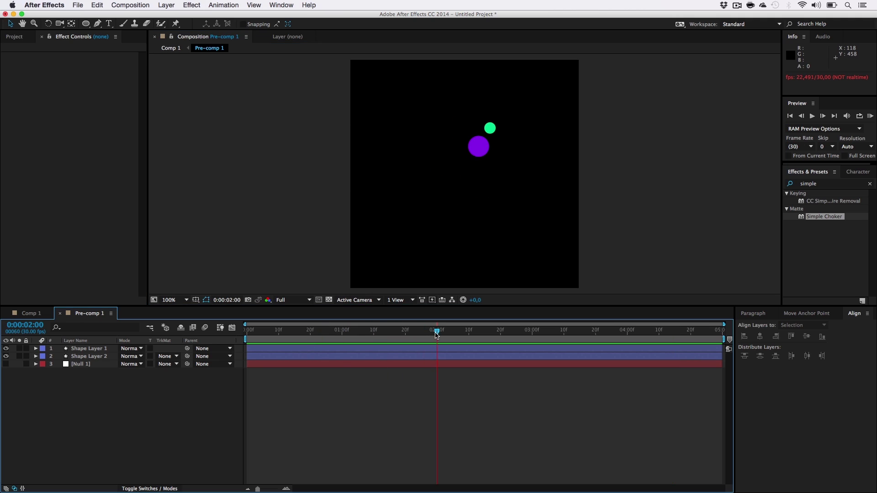
left_click(87, 357)
key("s")
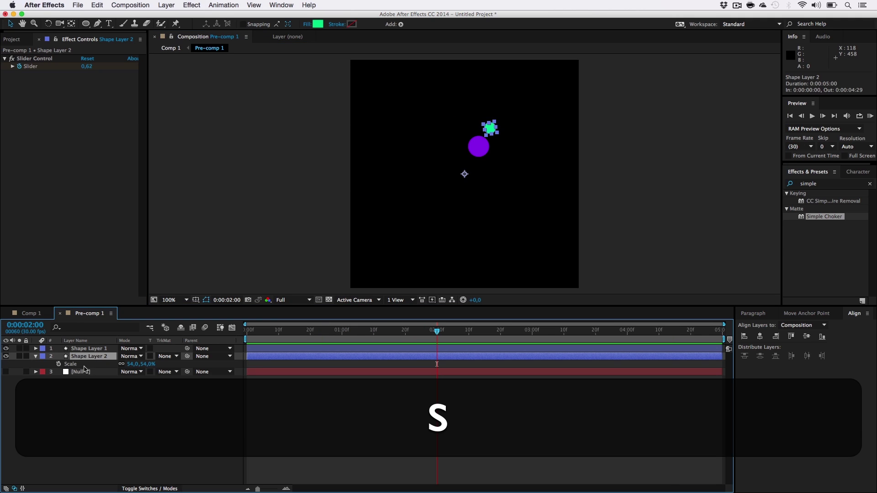
left_click(144, 364)
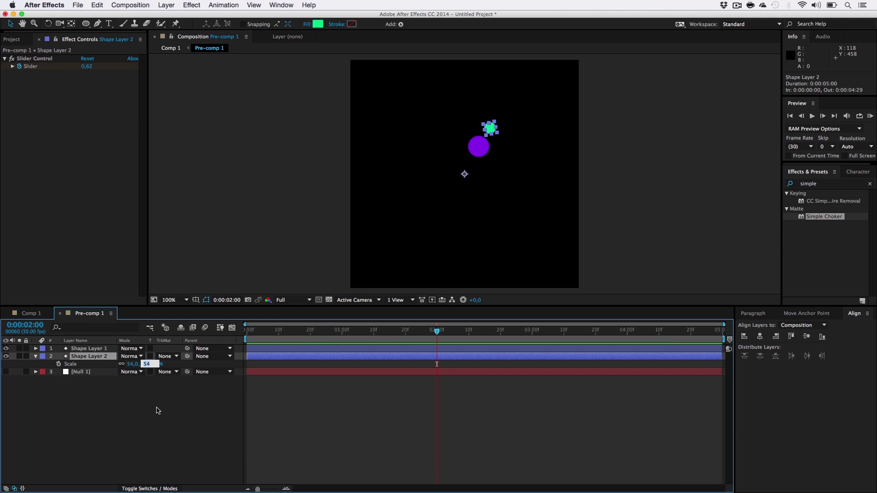
type("65")
key("Return")
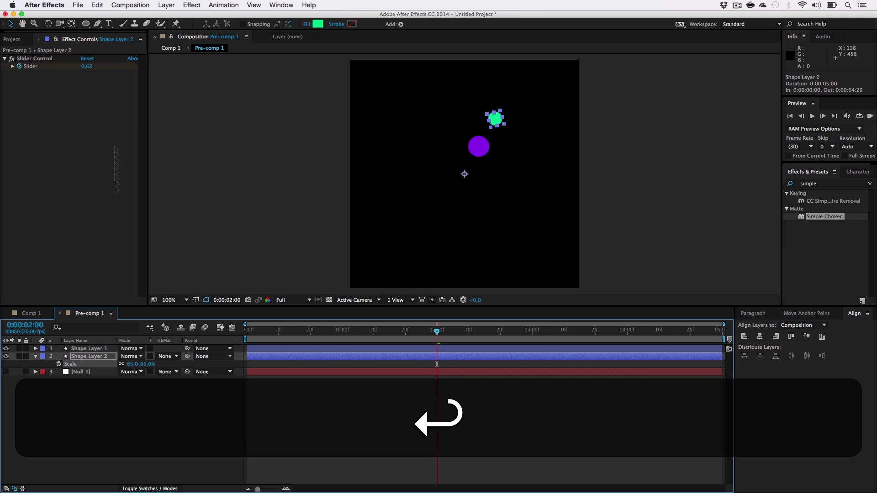
left_click(166, 49)
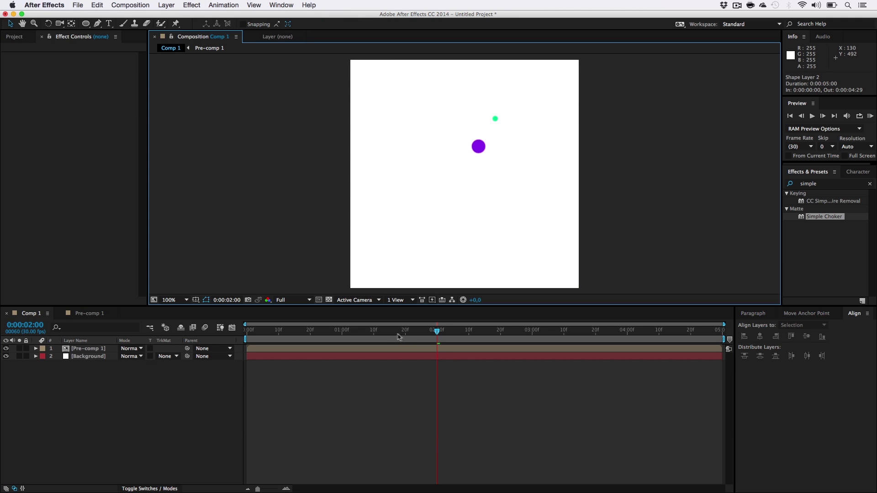
Step: Inside Pre-comp 1, set the green circle's Slider keyframe at 0:00:02:13 to 0,65
left_click_drag(399, 337, 507, 352)
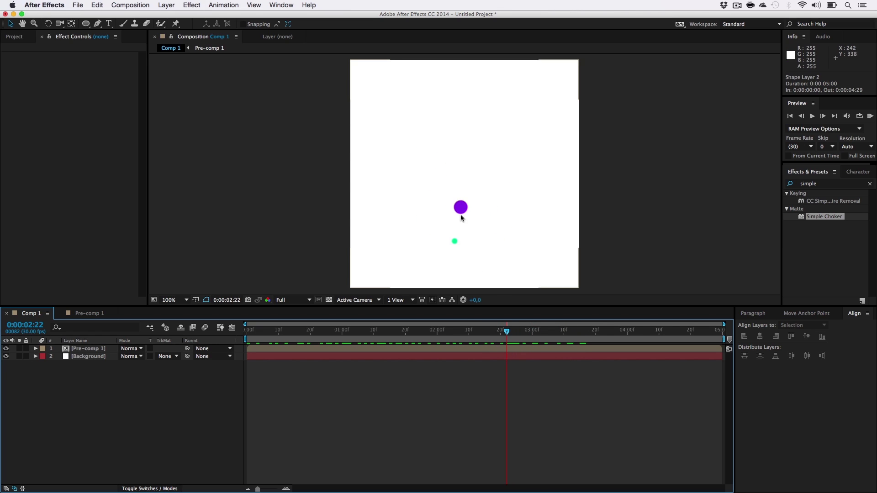
left_click(211, 48)
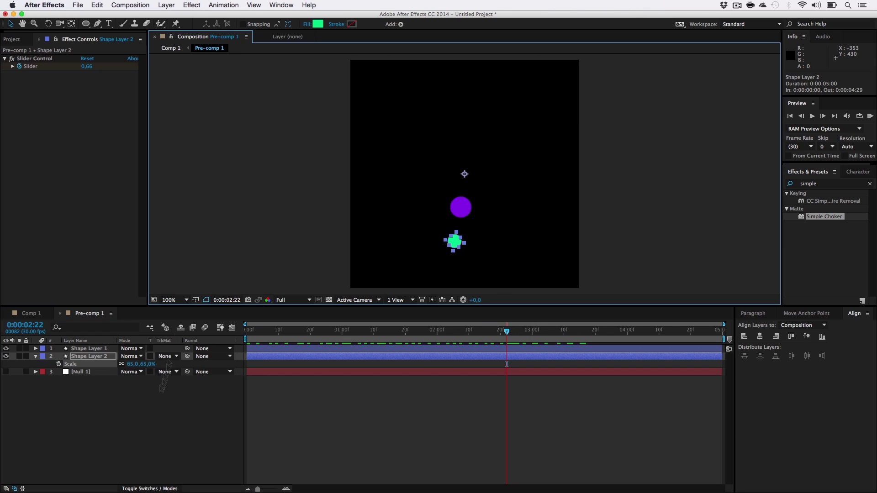
left_click(91, 358)
key("u")
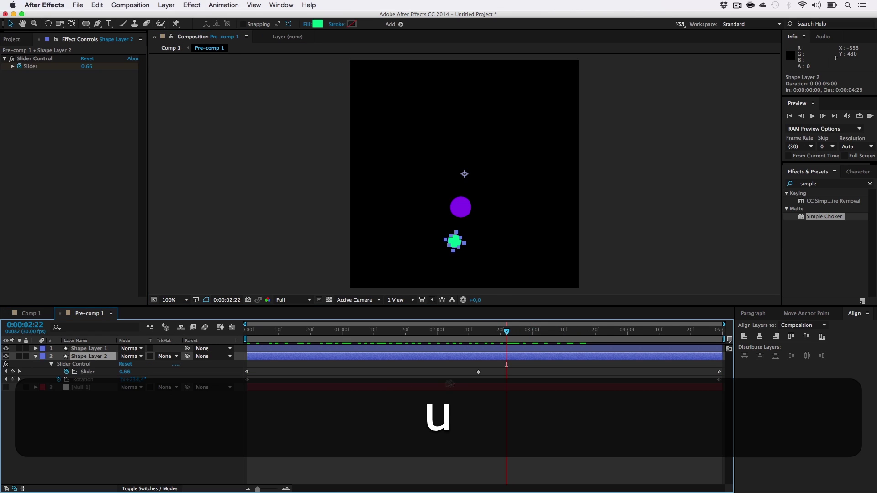
left_click(479, 334)
left_click(479, 372)
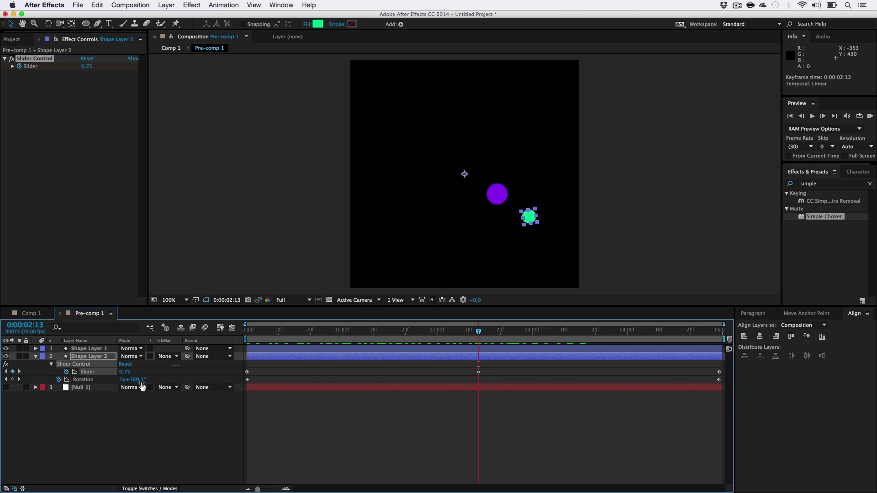
key("Right")
key("shift+Left")
key("shift+Left")
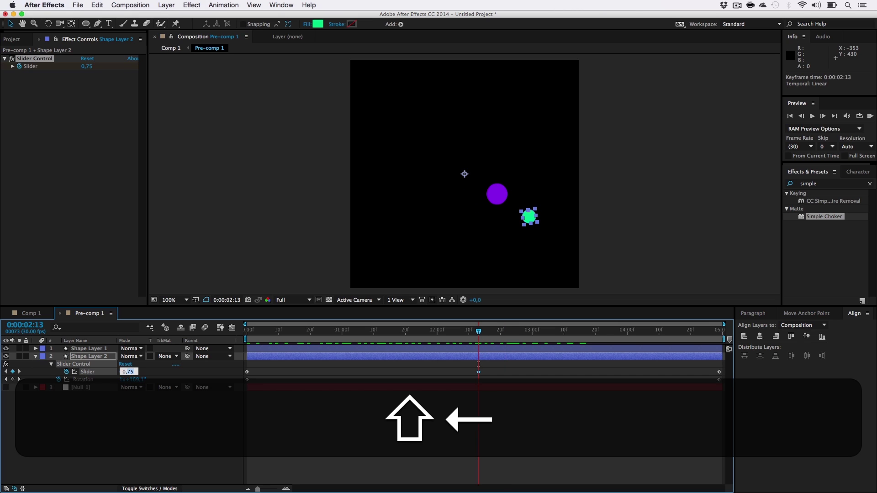
type("65")
key("Return")
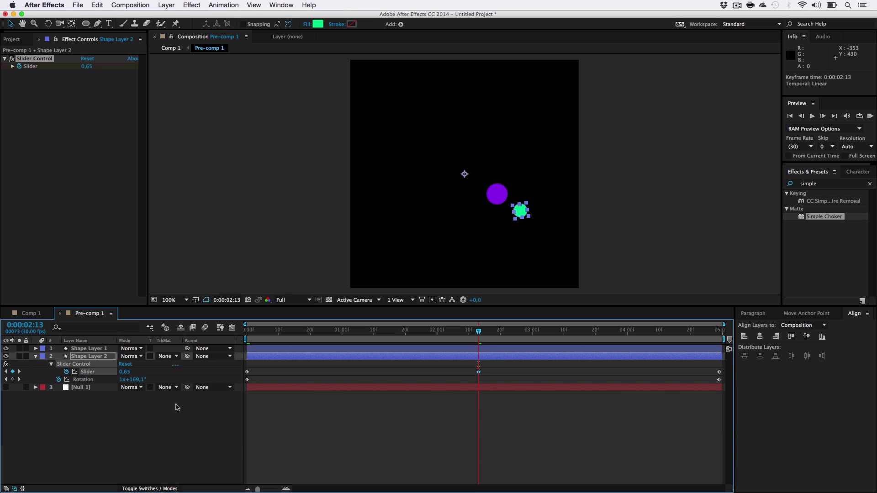
left_click(251, 190)
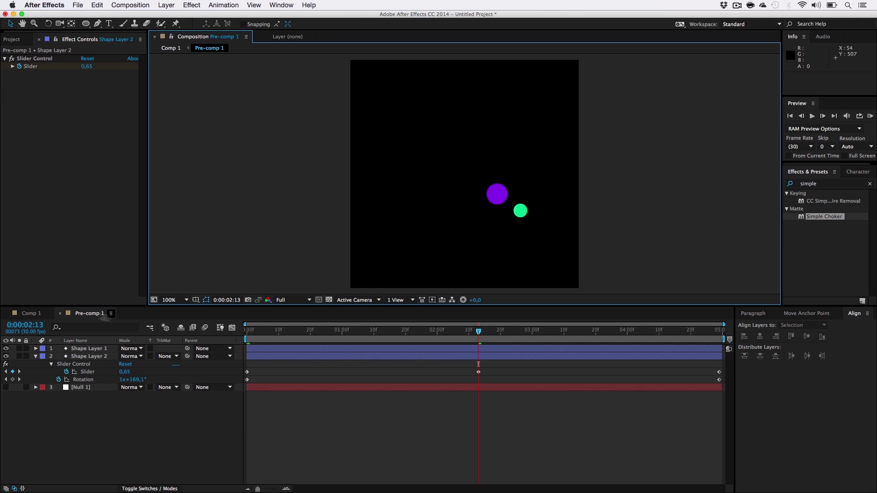
Step: Return to Comp 1 and play a RAM preview of the gooey circles from near the start
left_click(31, 316)
key("Page_Up")
key("Page_Up")
key("Page_Up")
key("Page_Up")
key("Page_Up")
key("Page_Up")
key("Page_Up")
key("Page_Up")
key("Page_Up")
key("Page_Up")
key("Page_Up")
key("Page_Up")
key("Page_Up")
key("Page_Up")
key("Page_Up")
key("Page_Up")
key("Page_Up")
key("Page_Up")
key("Page_Up")
key("Page_Up")
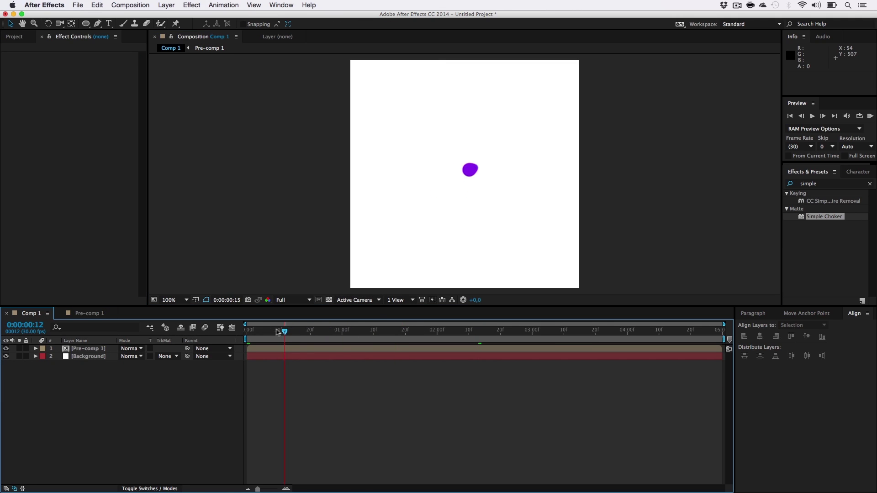
key("KP_0")
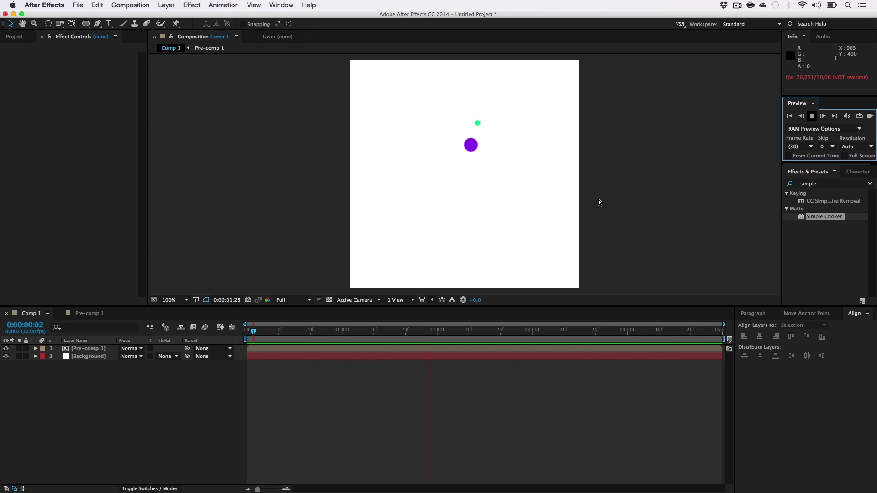
key("space")
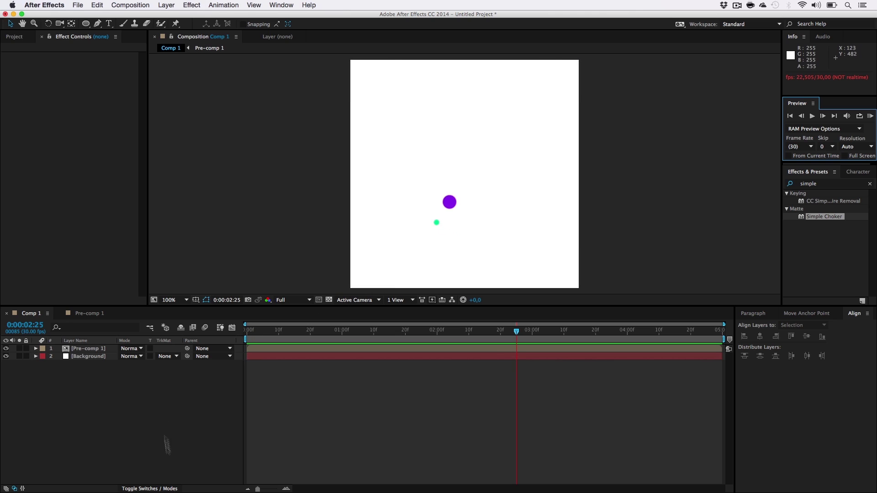
Step: Switch to Safari to review the Animated Loading reference on Dribbble, and return to After Effects
key("super+Tab")
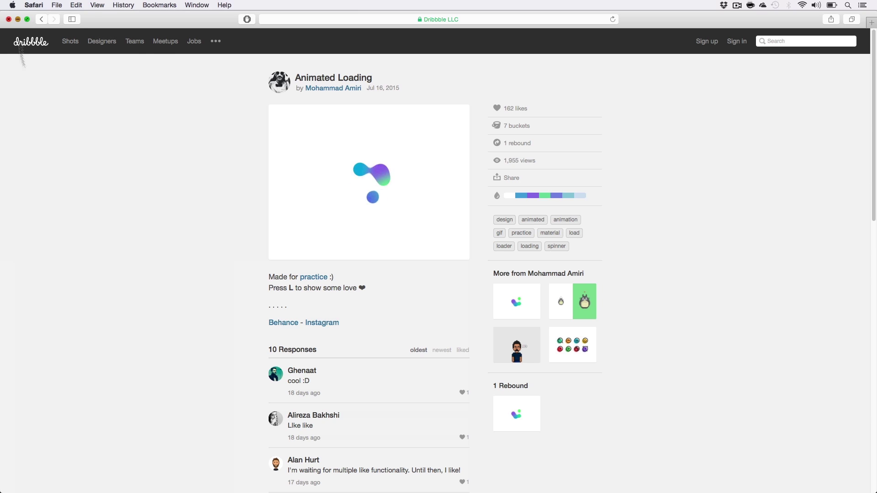
key("super+w")
left_click(411, 336)
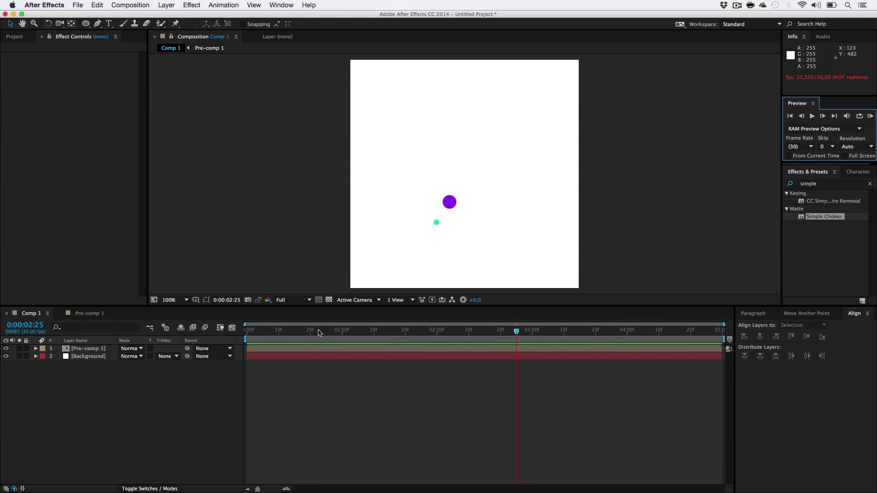
Step: Scrub Comp 1 to 0:00:01:12 and inspect up close how the two circles separate
left_click_drag(319, 332, 387, 333)
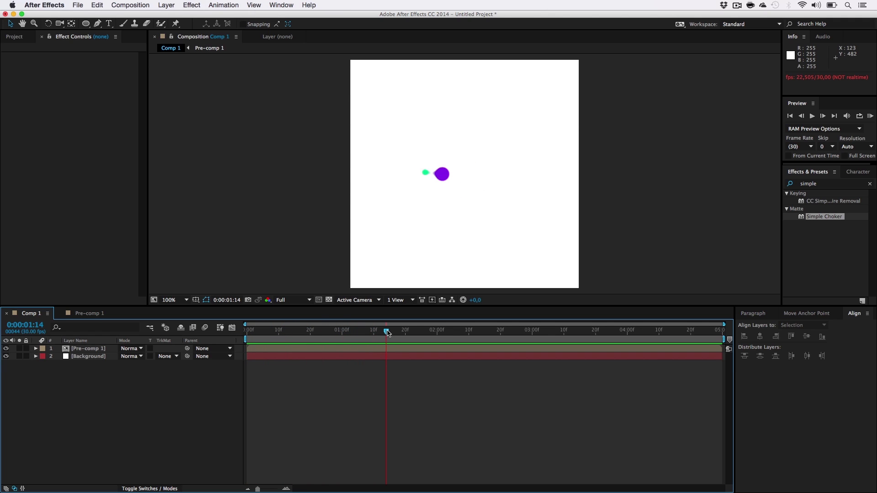
key("period")
key("period")
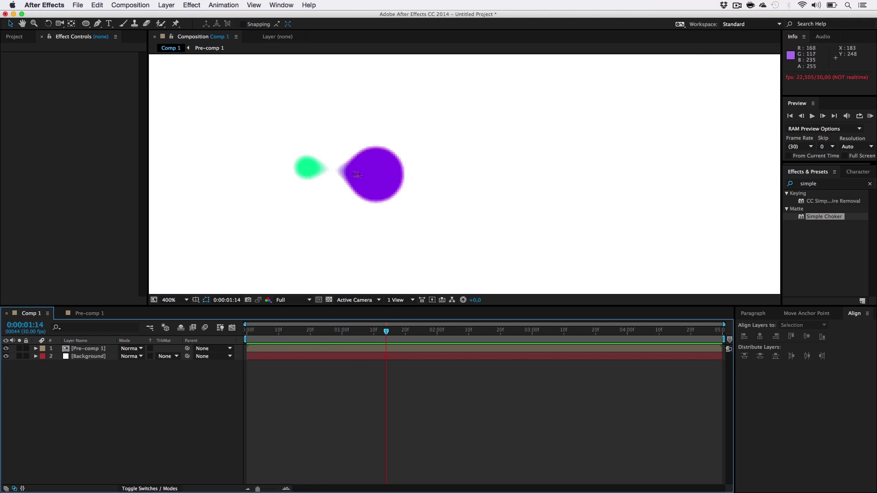
key("comma")
key("comma")
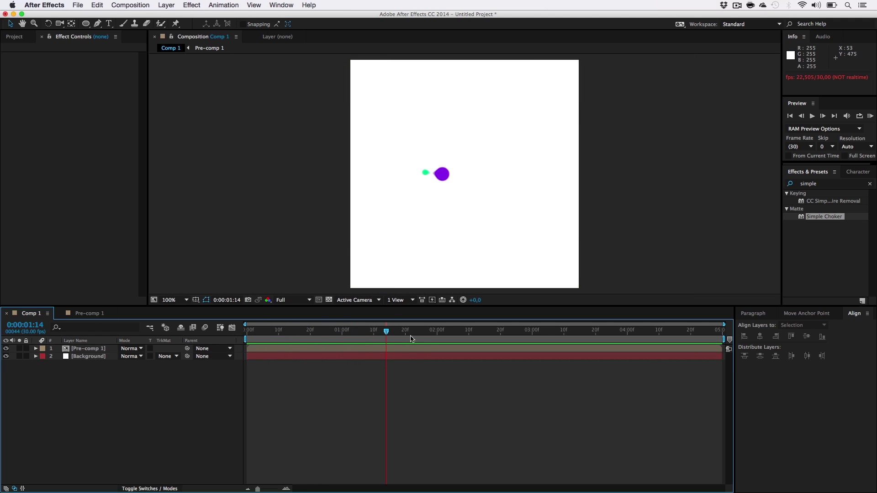
mouse_move(386, 333)
left_mouse_down()
mouse_move(613, 338)
mouse_move(380, 342)
left_mouse_up()
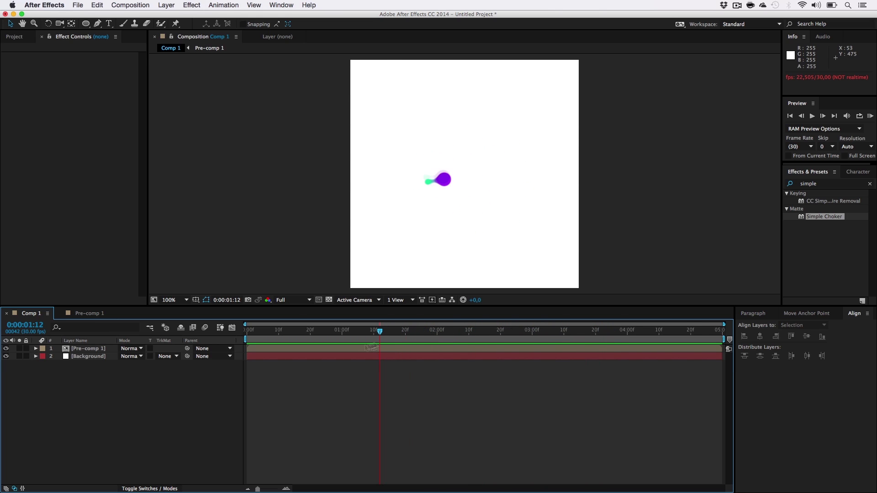
Step: Try scaling the Pre-comp 1 layer to 145%, examine the enlarged circles, and undo the scaling
left_click(380, 349)
key("s")
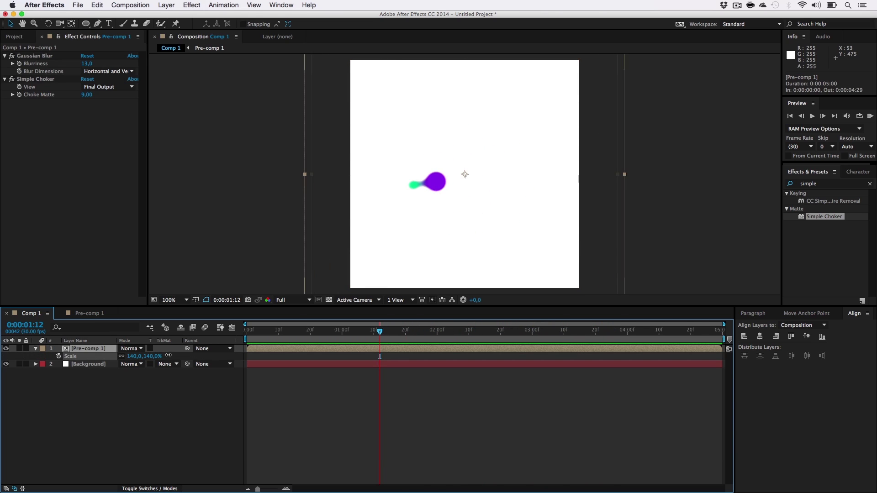
left_click_drag(149, 358, 169, 359)
key("period")
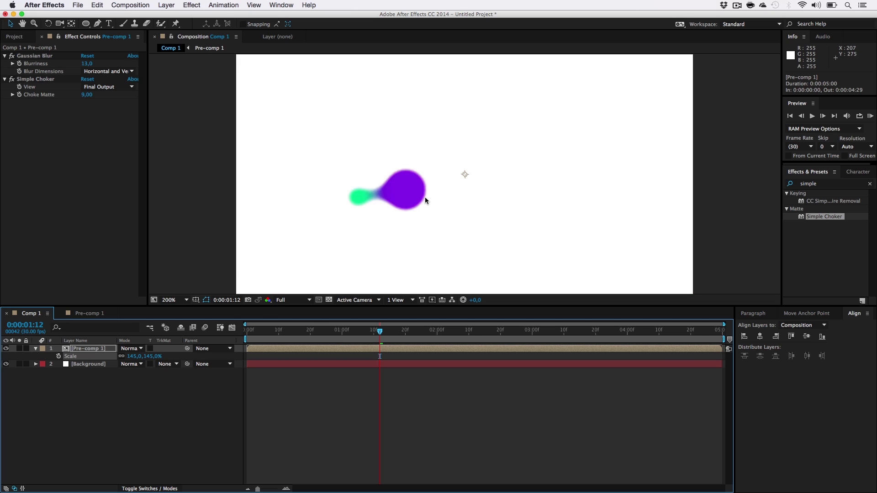
key("comma")
key("super+z")
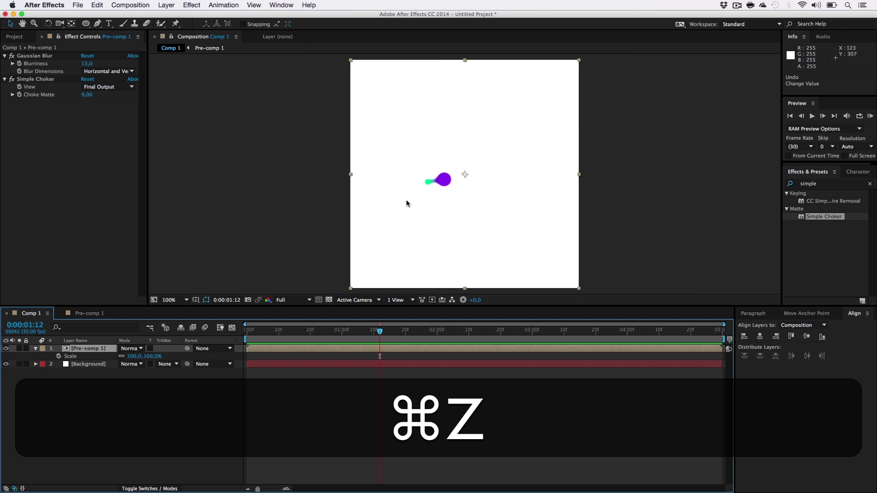
Step: Open Pre-comp 1, inspect the circles up close at 0:00:01:12, and clear the effects search
double_click(89, 348)
left_click(101, 364)
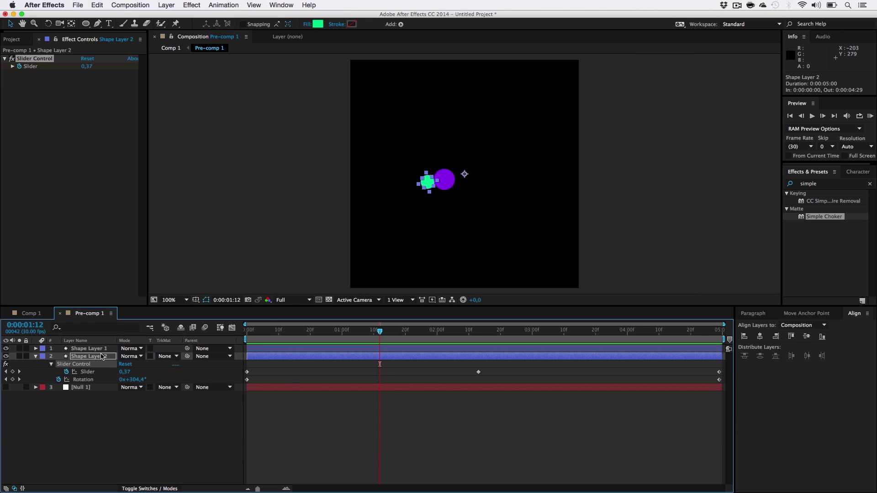
key("period")
key("period")
key("comma")
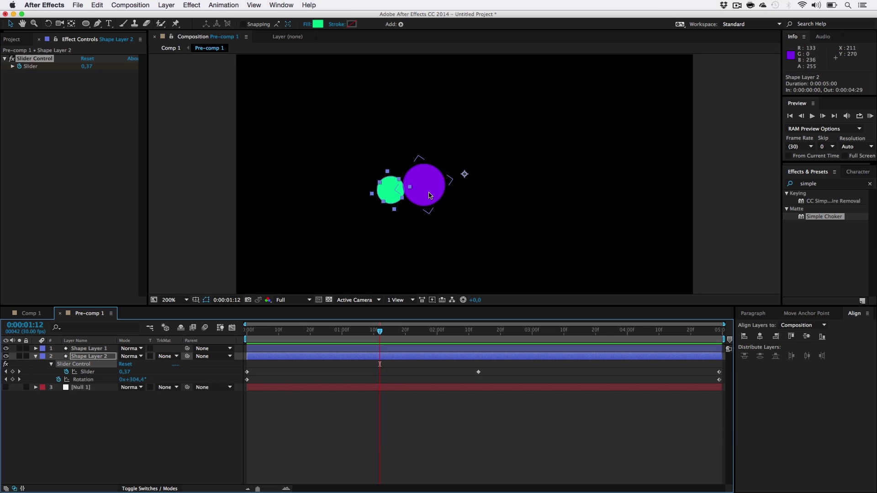
key("comma")
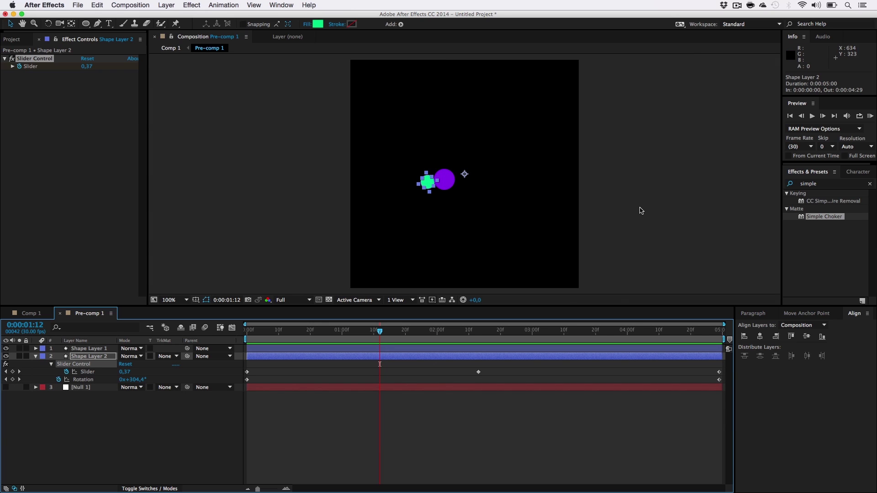
left_click(869, 184)
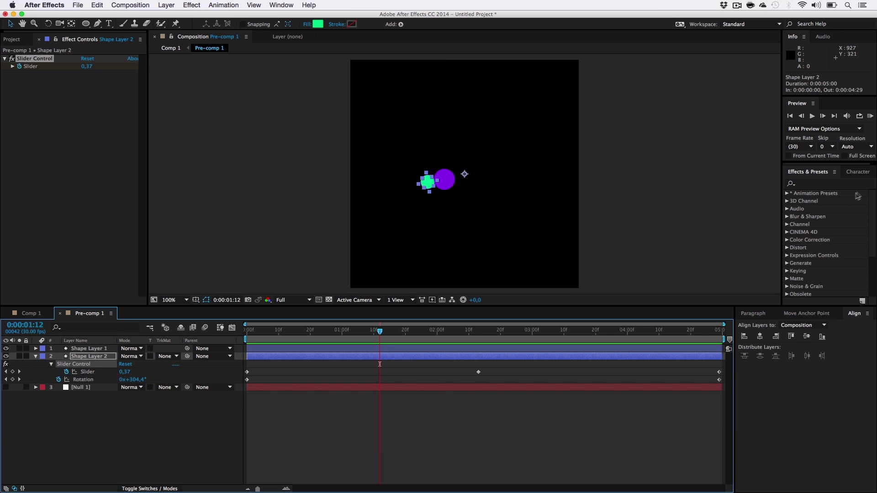
Step: Examine the edges and overlap of the purple and green circles up close at 0:00:00:26
left_click(527, 394)
left_click_drag(403, 330, 329, 331)
key("period")
key("period")
key("period")
key("period")
key("period")
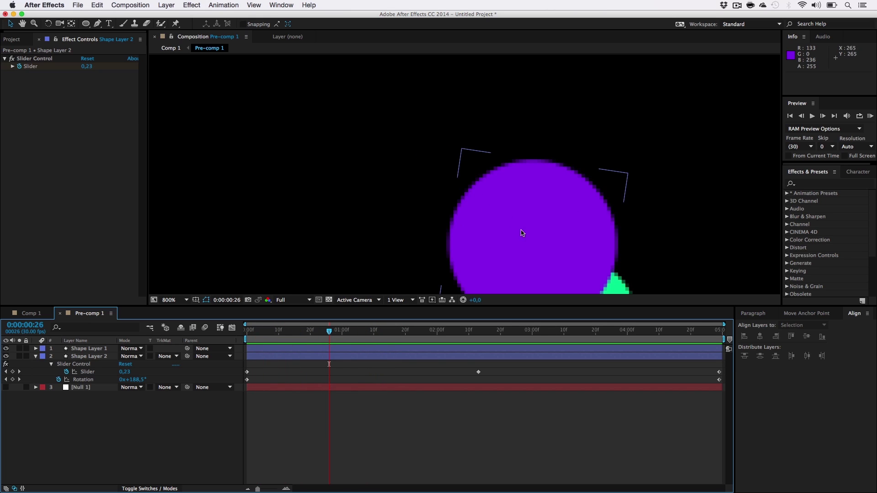
key("comma")
key("comma")
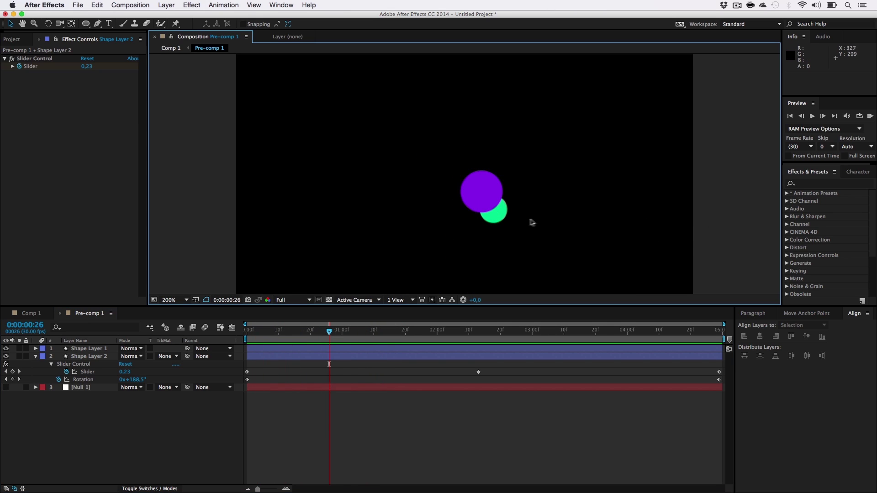
left_click(139, 351)
left_click(95, 350)
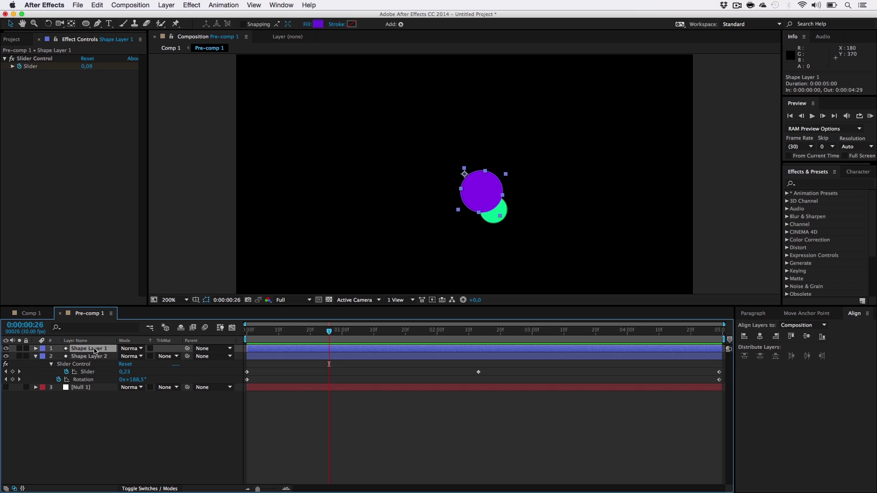
left_click(91, 358)
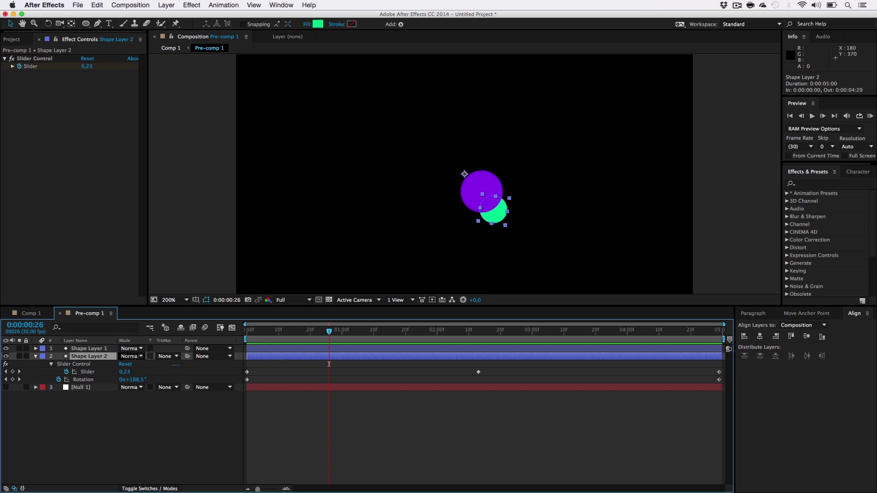
left_click(728, 223)
key("comma")
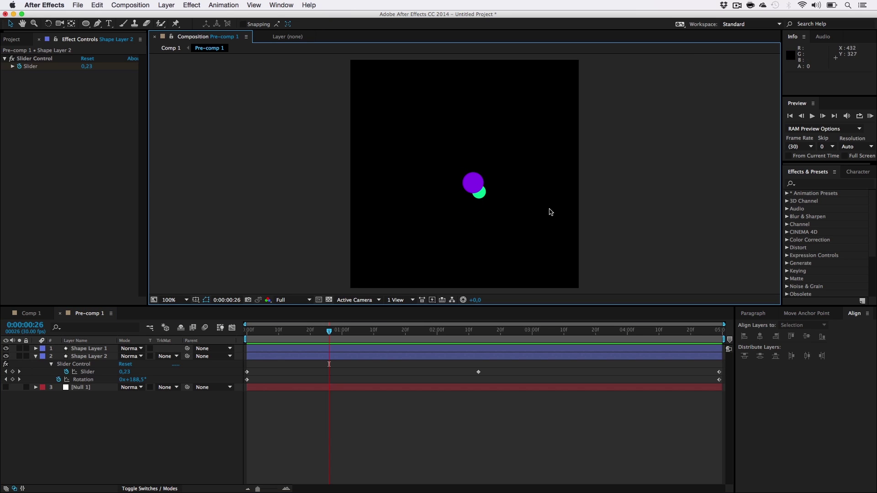
Step: Duplicate the green circle layer at 0:00:04:16 and place the copy directly below the original
left_click_drag(329, 332, 678, 364)
left_click(89, 356)
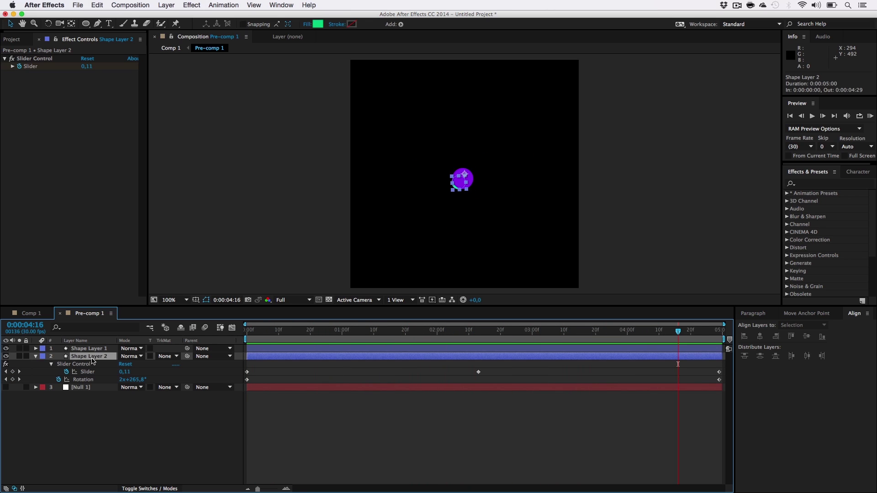
key("super+v")
left_click_drag(92, 361, 100, 380)
Step: Change the duplicated circle's fill colour to blue, 00A1EC
left_click(318, 23)
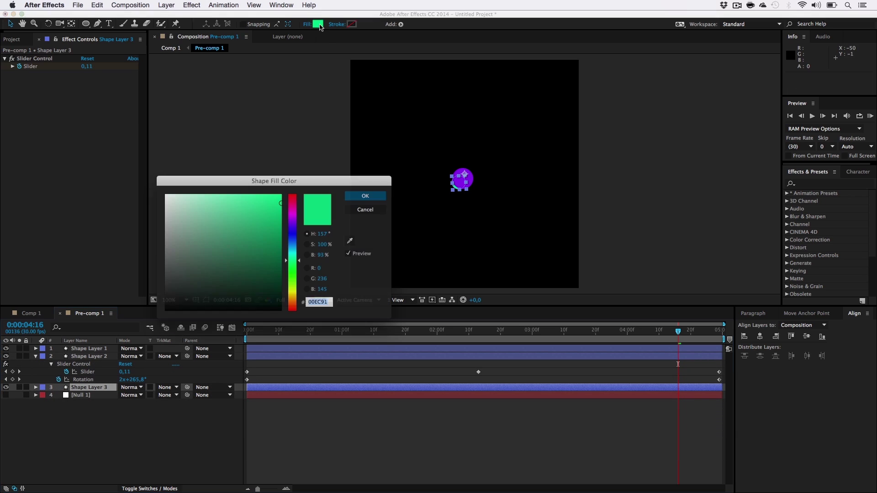
mouse_move(291, 251)
left_mouse_down()
mouse_move(284, 232)
mouse_move(290, 243)
left_mouse_up()
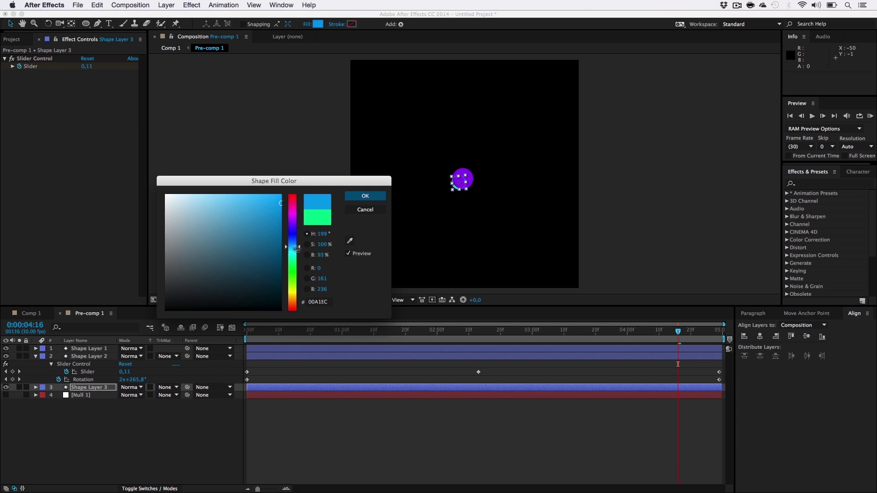
left_click(366, 196)
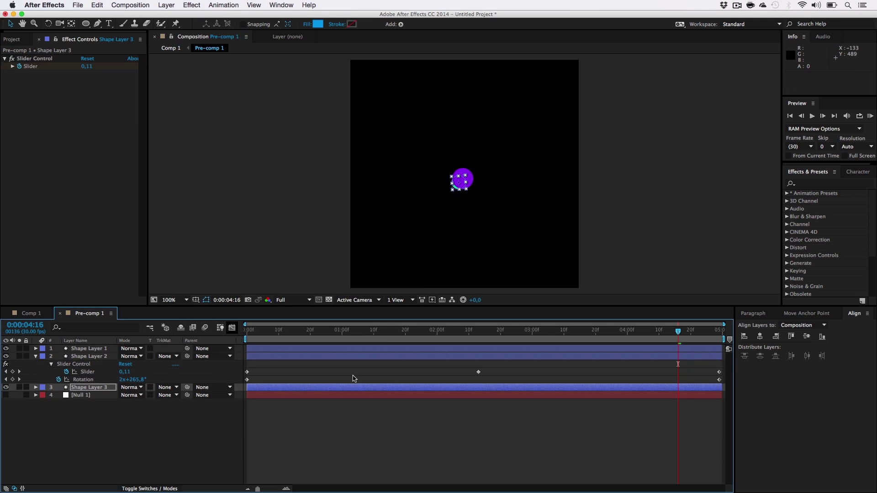
Step: Reveal the blue circle's keyframes, set its slider keyframe at 0:00:02:13 to 0.35, and preview the motion
key("u")
left_click_drag(474, 337, 479, 336)
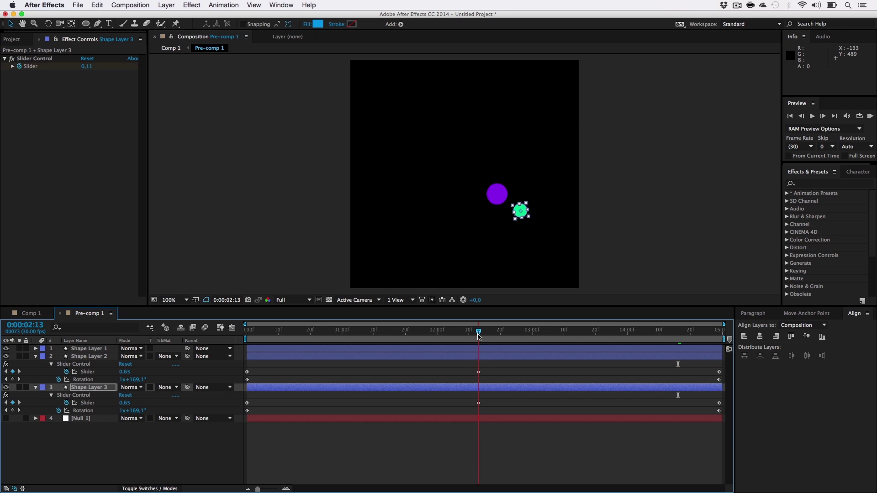
left_click(478, 404)
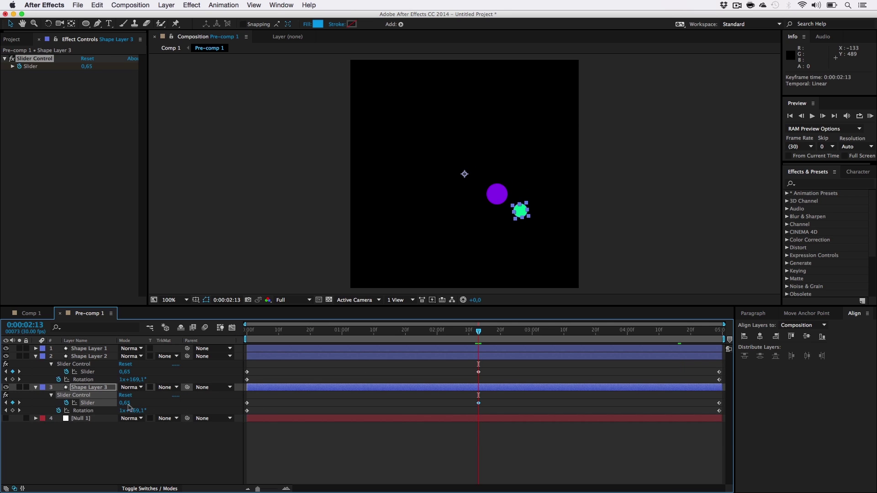
key("Right")
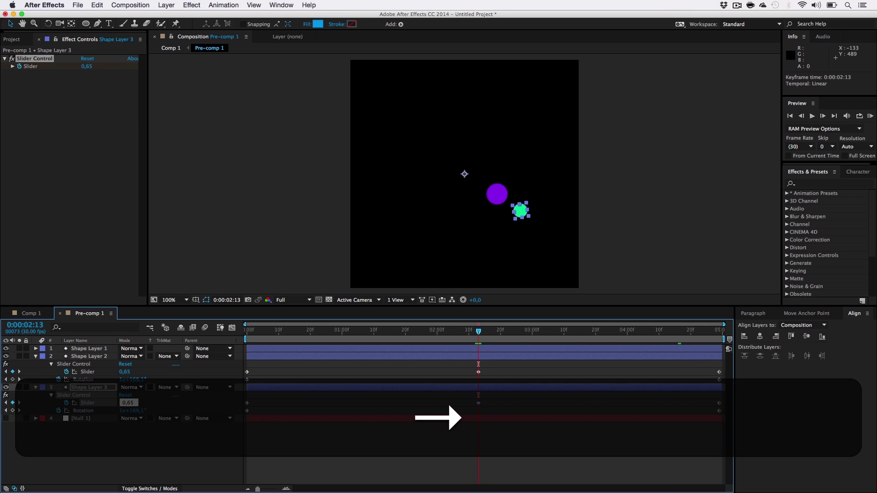
key("shift+Left")
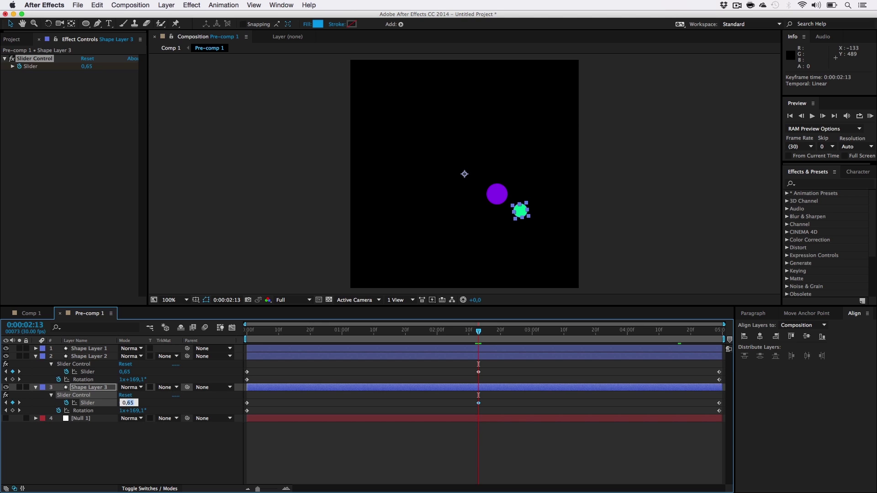
type("35")
key("Return")
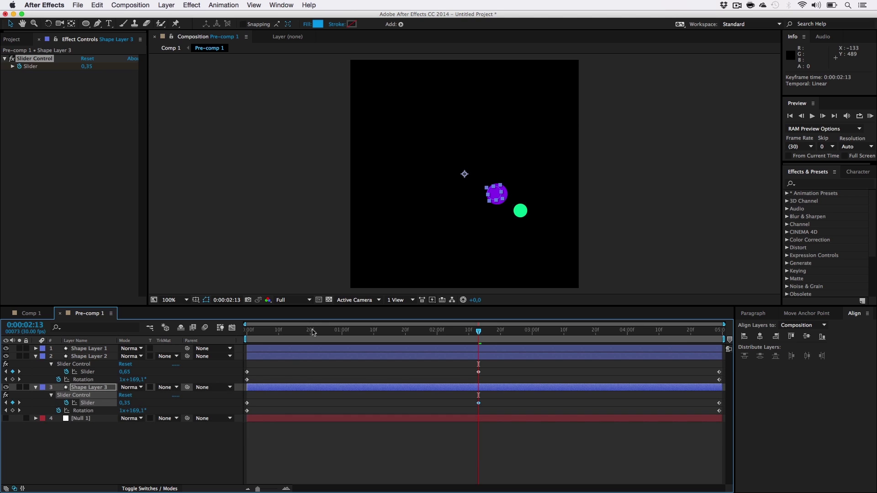
key("KP_0")
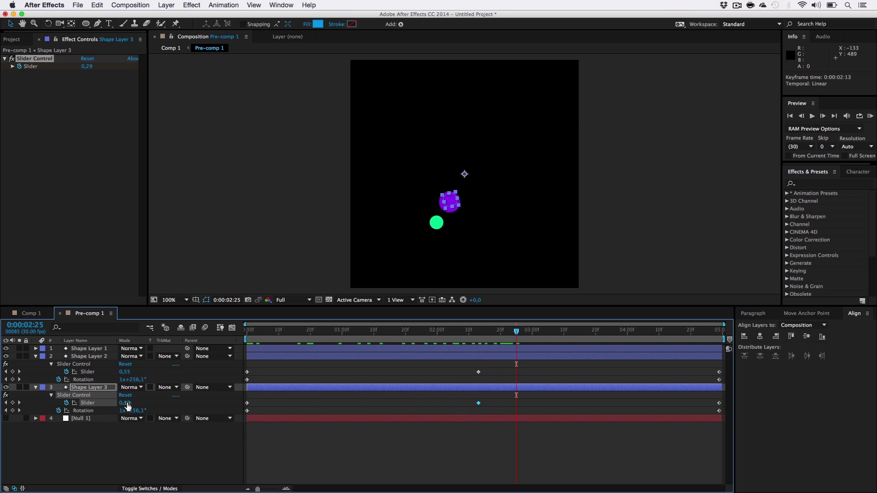
Step: Key the blue circle's slider at 0.50, replace its 0:00:02:13 keyframe with this new one, and check the motion at 0:00:01:21
key("Right")
key("BackSpace")
key("BackSpace")
key("BackSpace")
key("BackSpace")
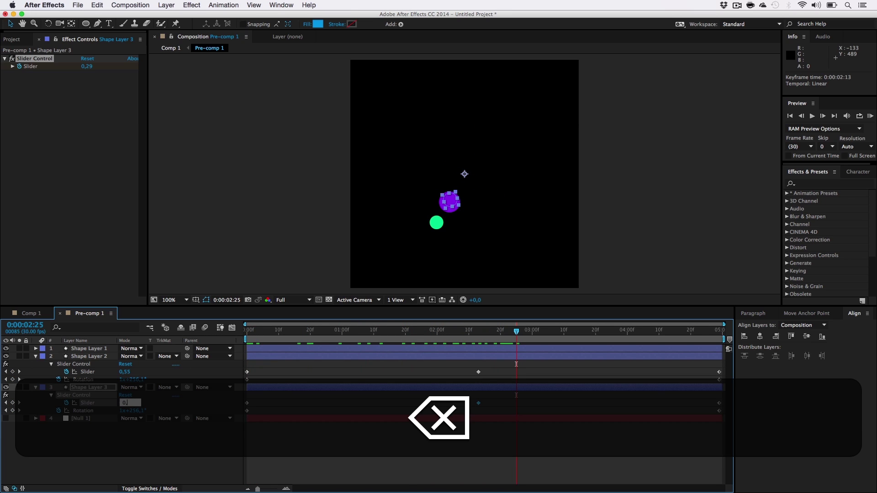
type("50")
key("Return")
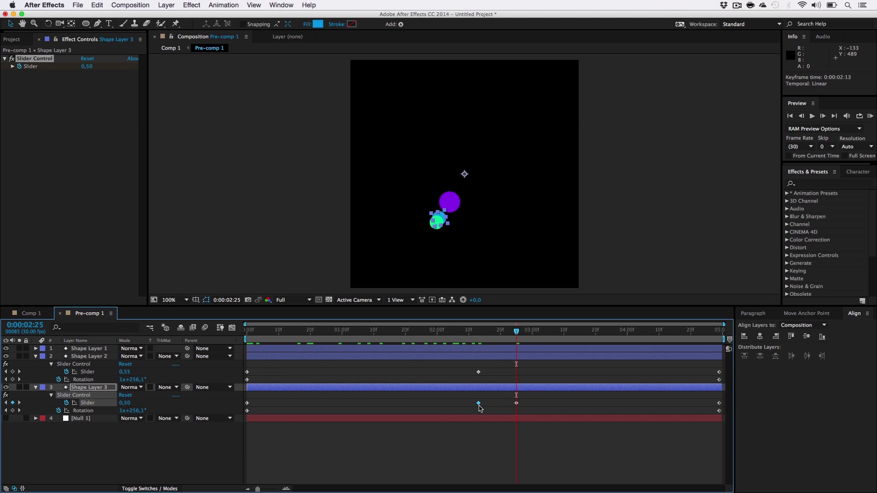
key("BackSpace")
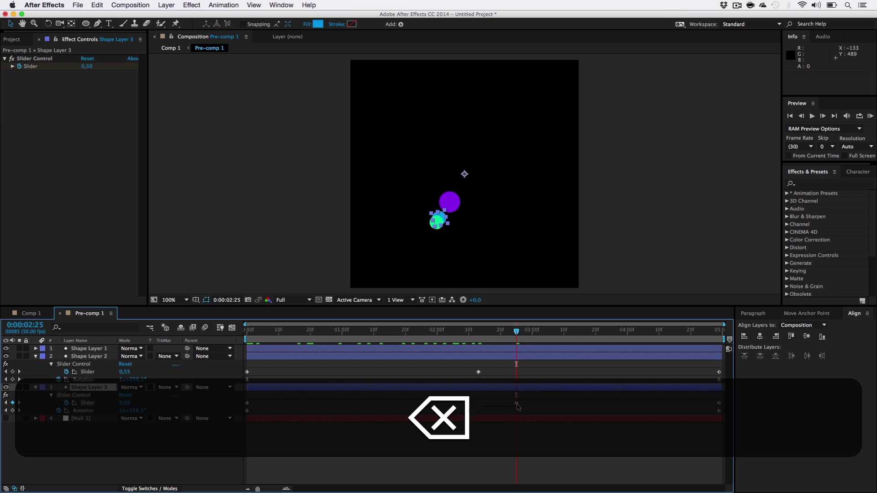
left_click_drag(479, 337, 409, 339)
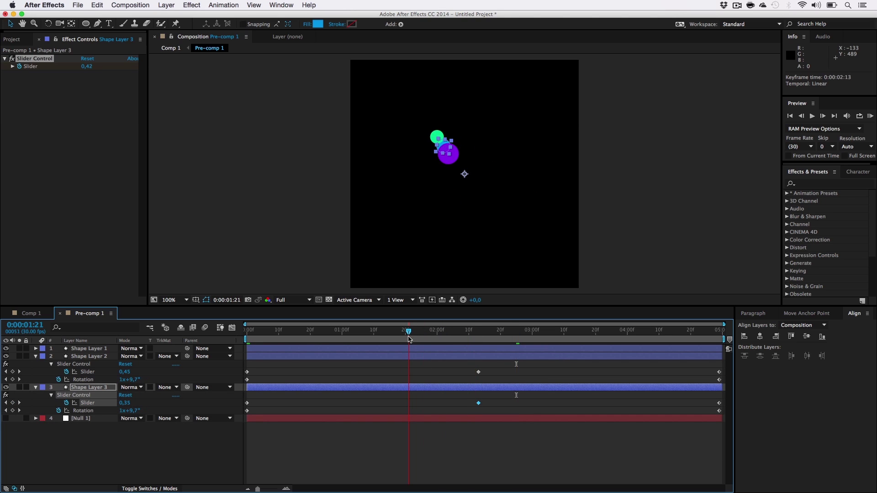
Step: Reveal the purple circle's keyframes and scrub through the animation to 0:00:02:02
left_click(271, 351)
key("u")
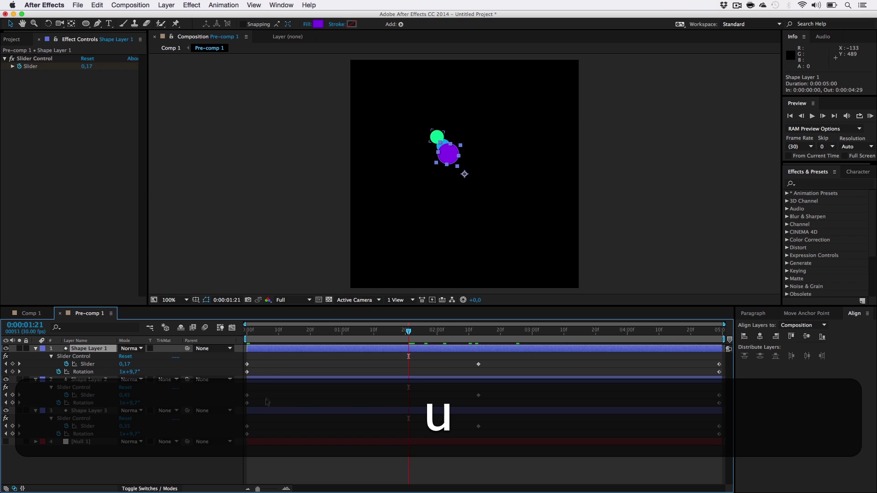
left_click(263, 334)
left_click_drag(263, 334, 443, 351)
Step: Set the blue circle's starting rotation keyframe at 0:00:00:00 to 114°
left_click(248, 434)
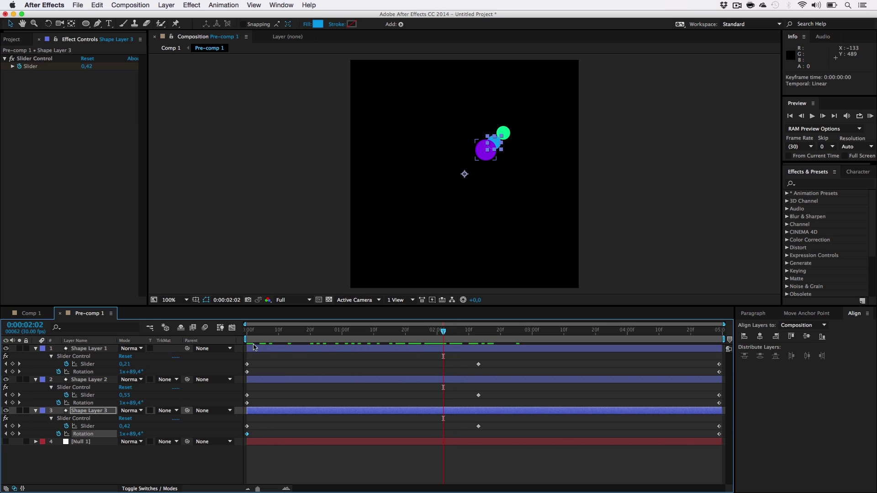
left_click_drag(255, 332, 234, 340)
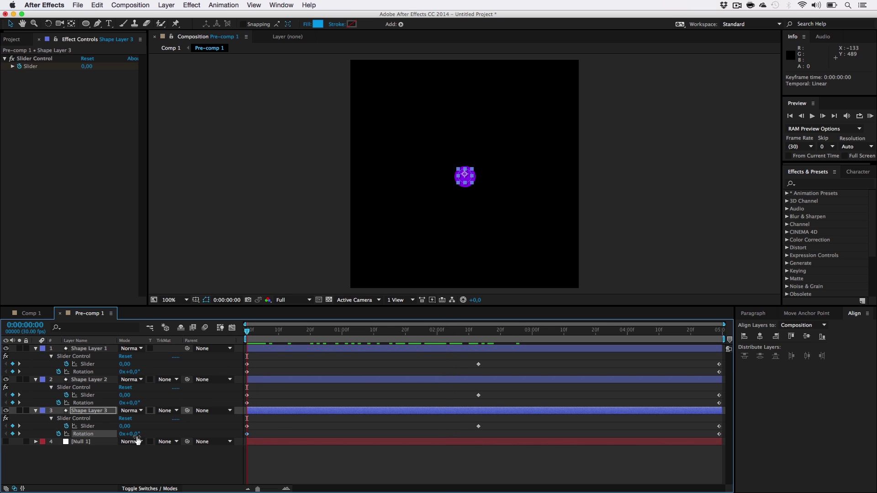
left_click_drag(133, 435, 189, 438)
left_click(343, 291)
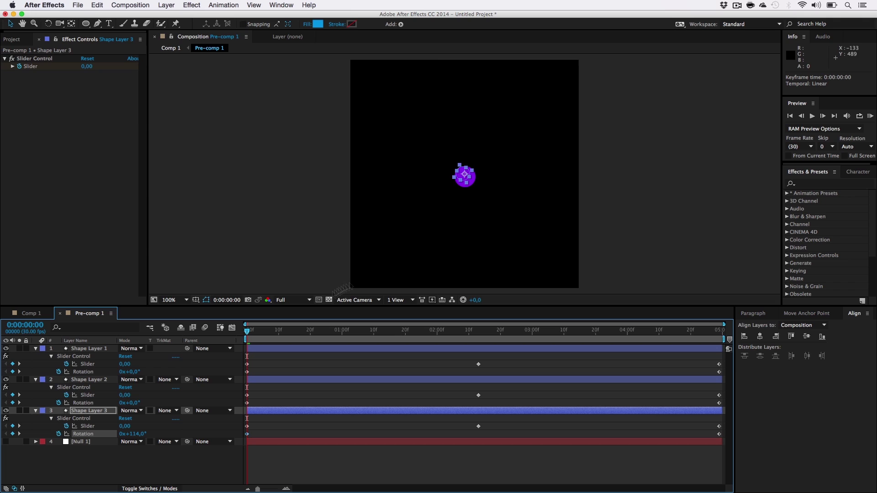
Step: Examine how the three circles separate and rejoin between the first and last frames, ending at 0:00:02:02
key("period")
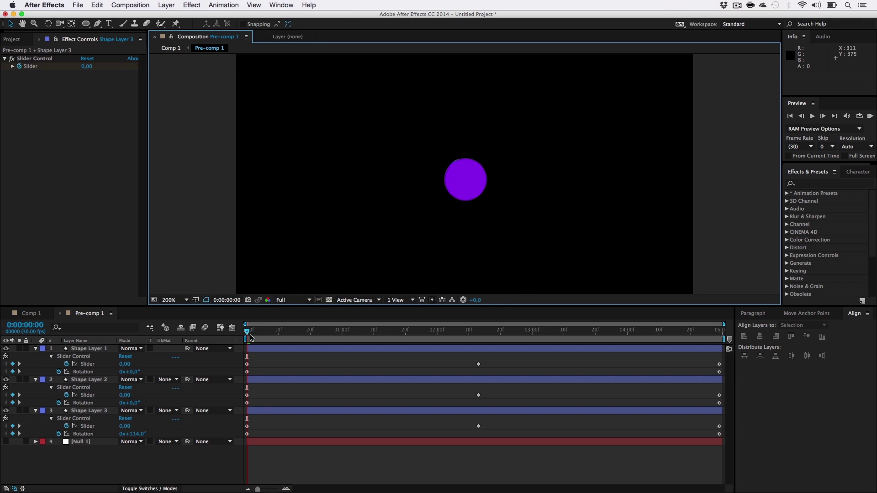
left_click_drag(250, 338, 326, 342)
key("space")
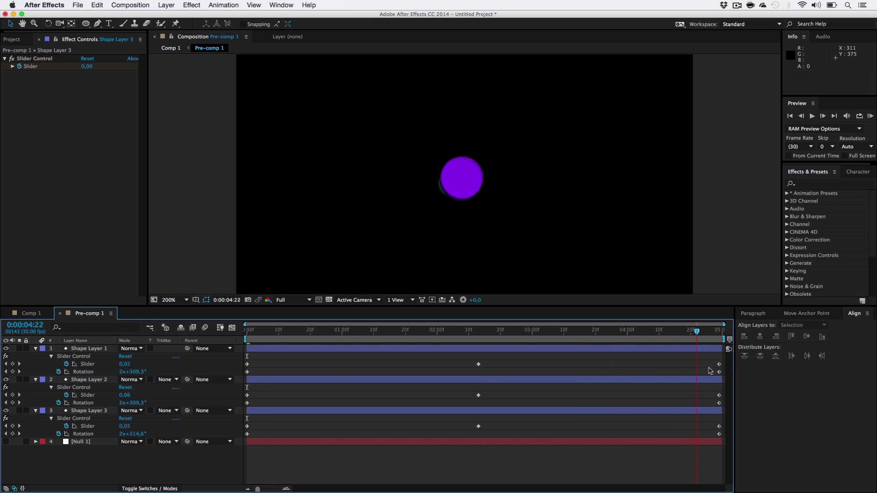
scroll(498, 221, "down", 3)
scroll(539, 206, "up", 2)
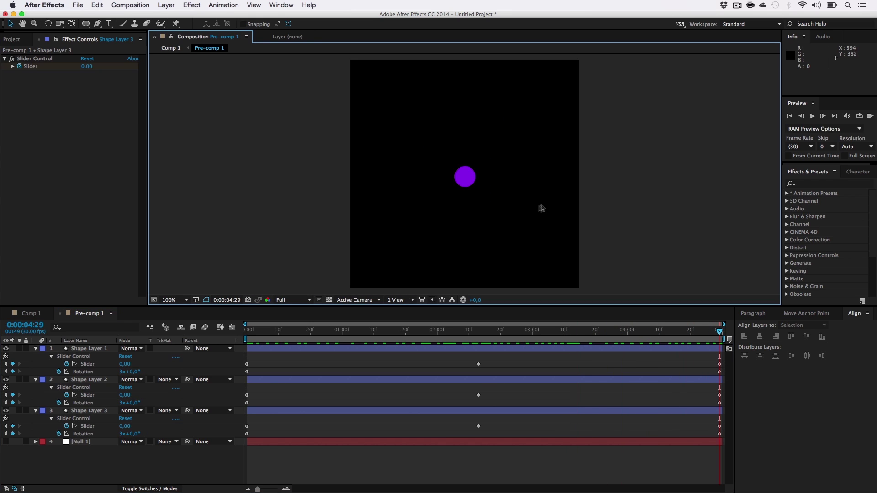
left_click(265, 334)
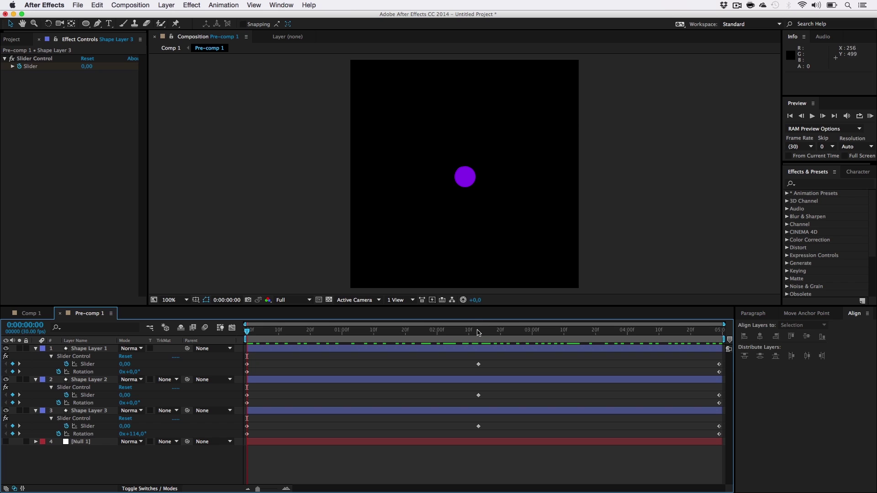
key("End")
scroll(492, 219, "down", 1)
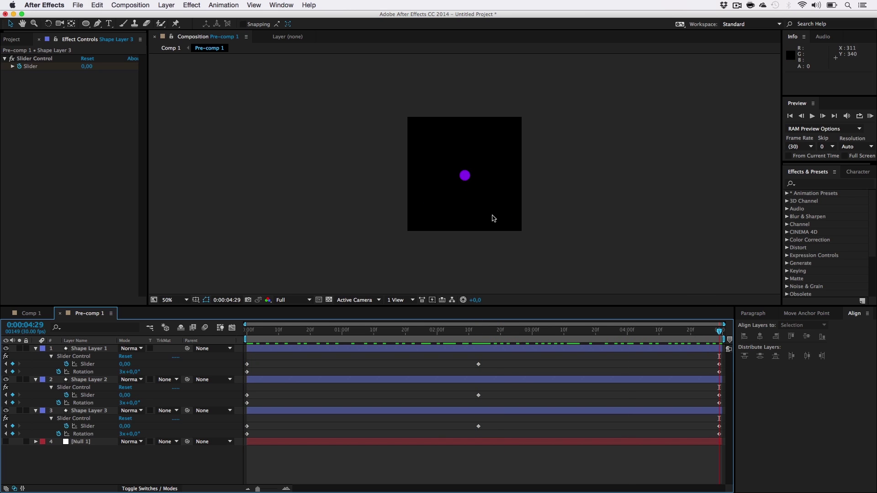
scroll(491, 221, "up", 1)
left_click_drag(390, 334, 264, 333)
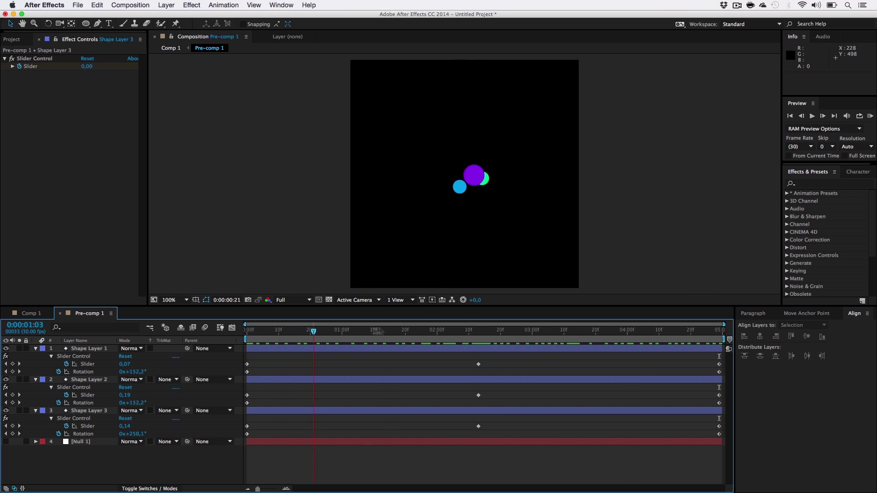
left_click(443, 332)
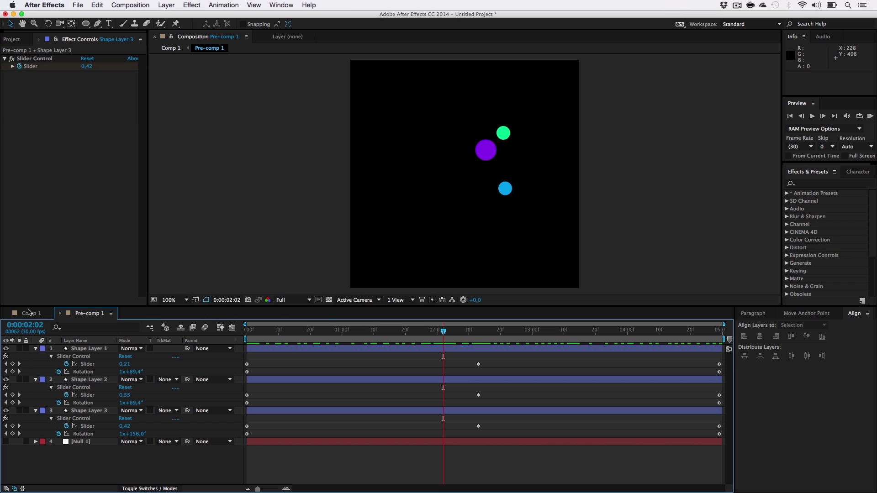
Step: Switch to Comp 1 and play back the gooey animation with all three circles
left_click(28, 312)
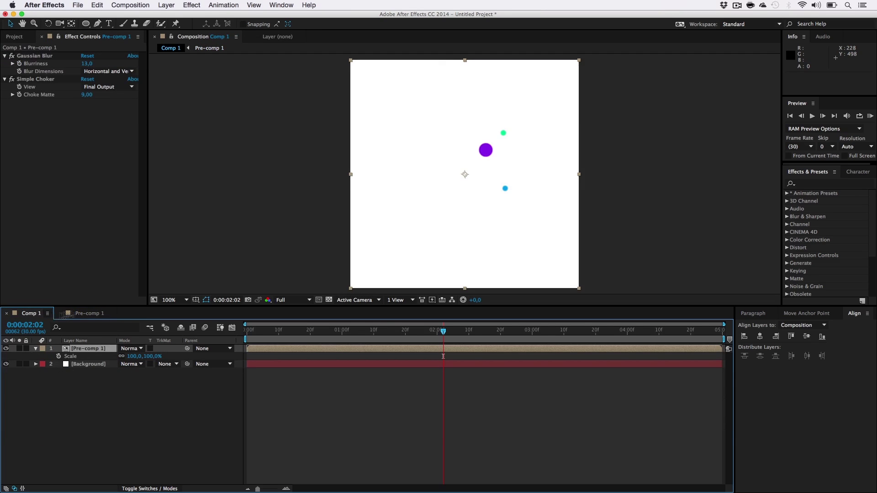
left_click(812, 116)
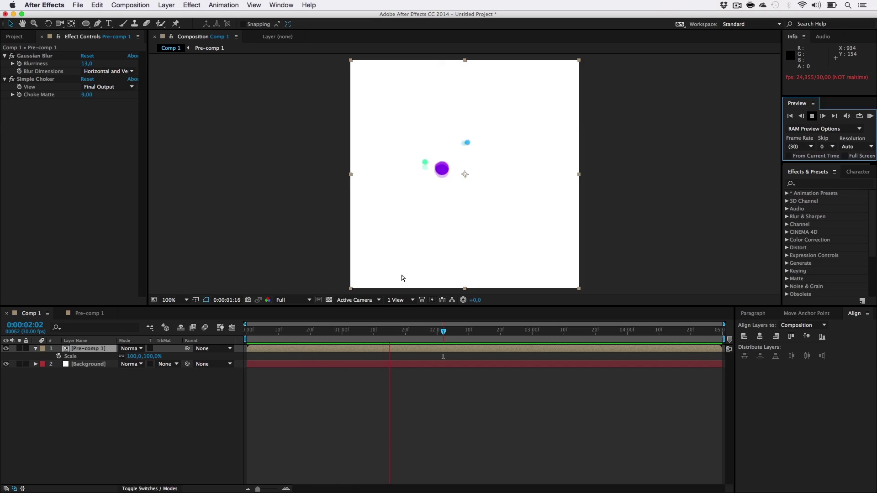
key("space")
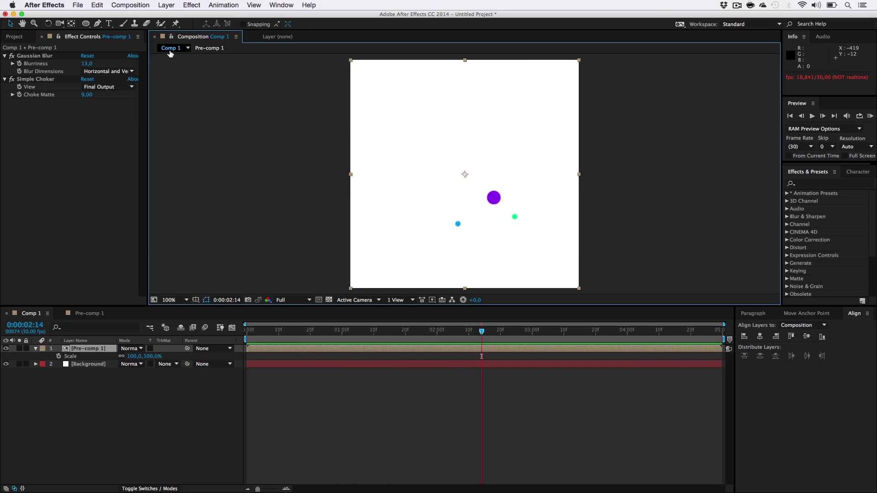
Step: Return to Pre-comp 1 and set the blue circle's slider keyframe at 0:00:02:13 to 0.40
left_click(210, 48)
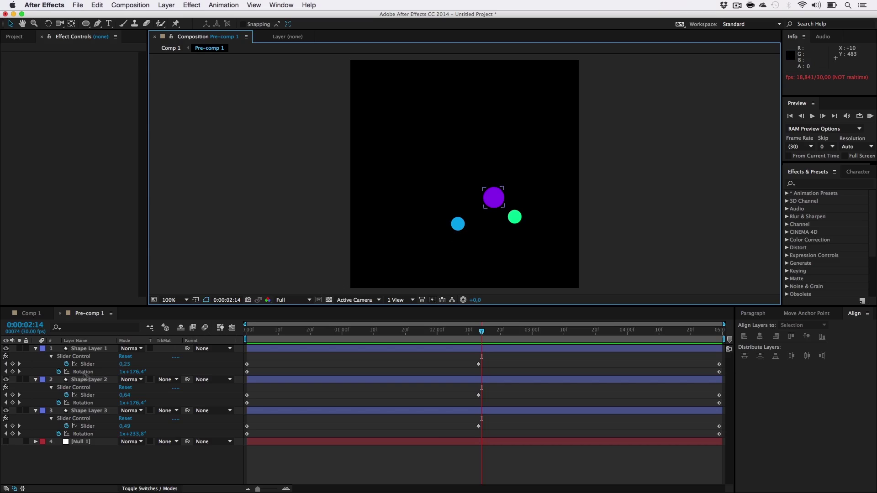
left_click(96, 413)
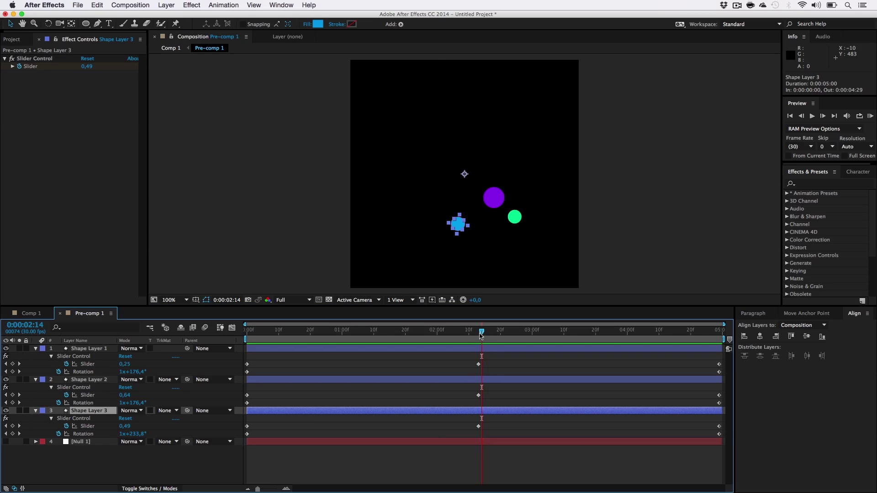
left_click_drag(481, 336, 479, 336)
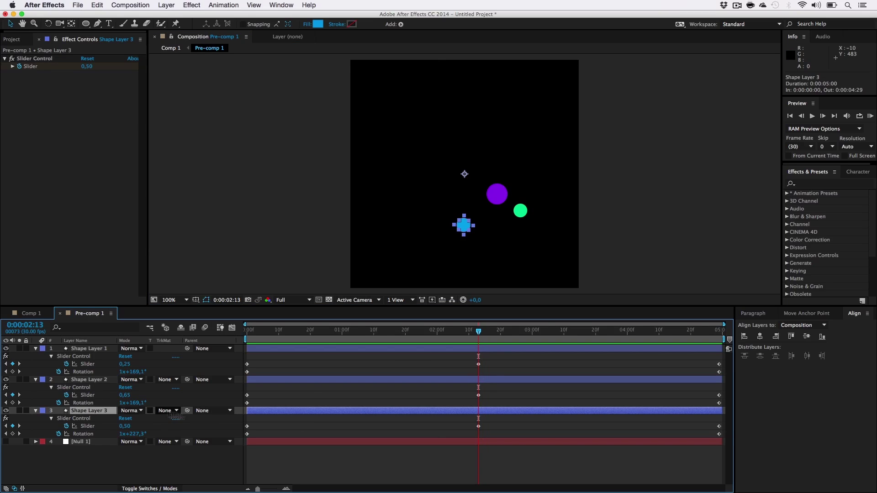
left_click(478, 426)
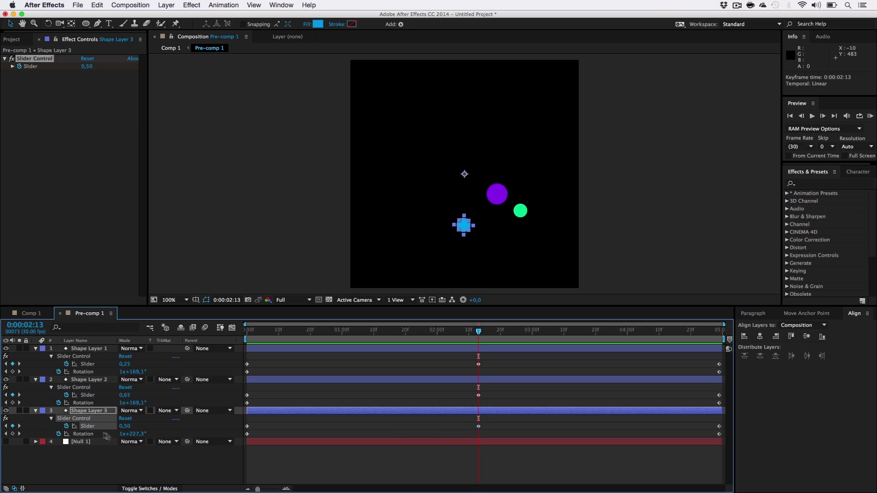
left_click(125, 426)
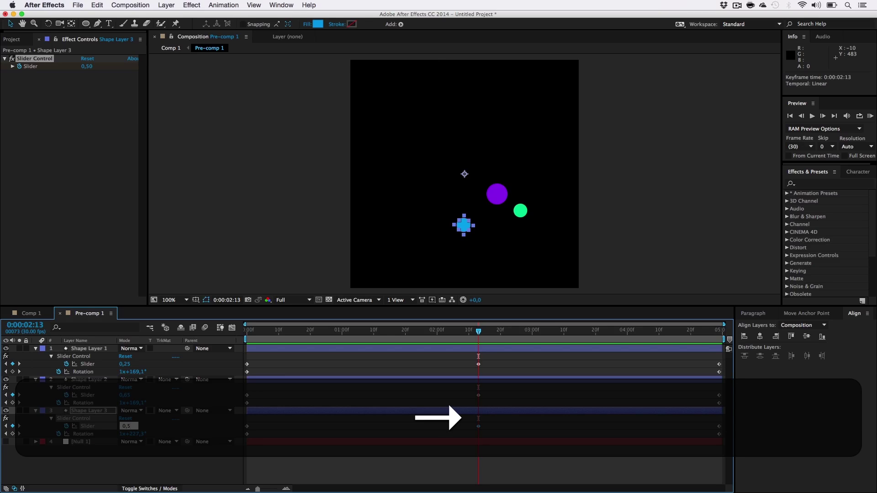
key("BackSpace")
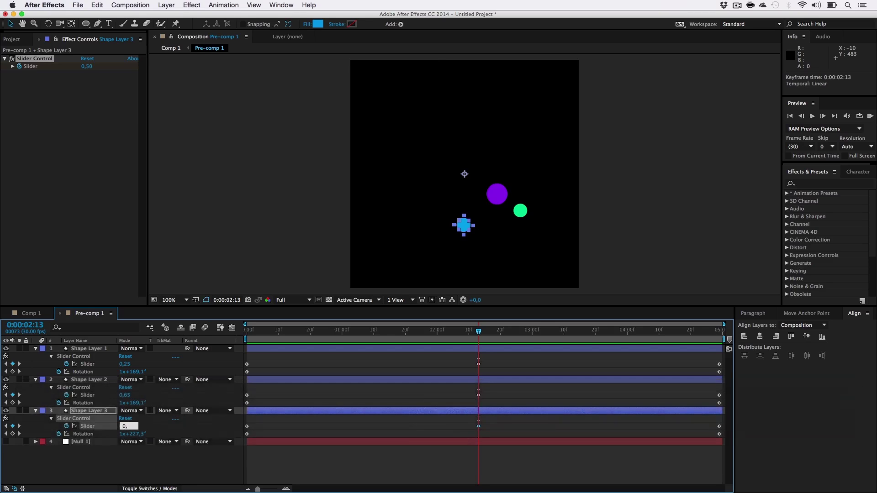
type("4")
key("Return")
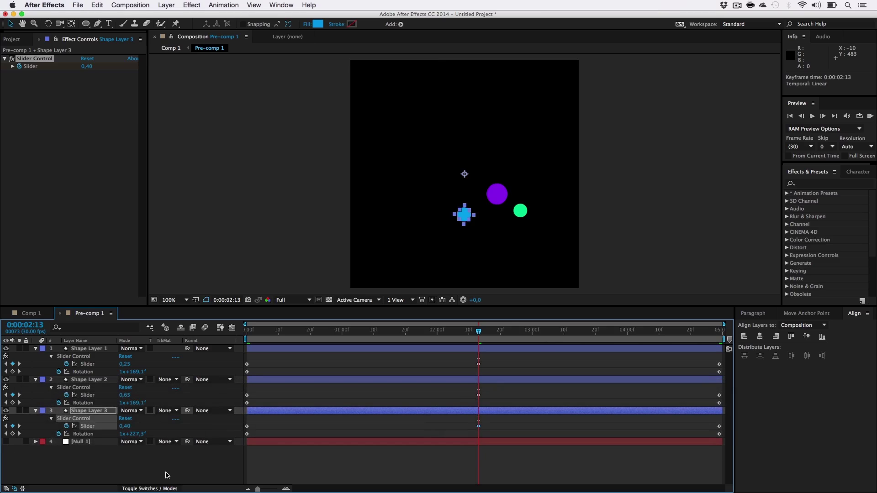
Step: Lower the blue circle's slider keyframe at 0:00:02:13 to 0.36
key("Right")
key("BackSpace")
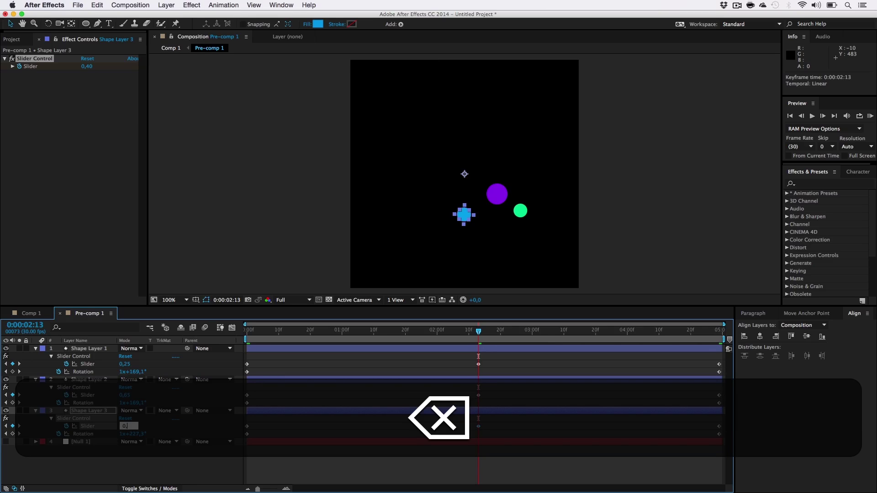
type("6")
key("Return")
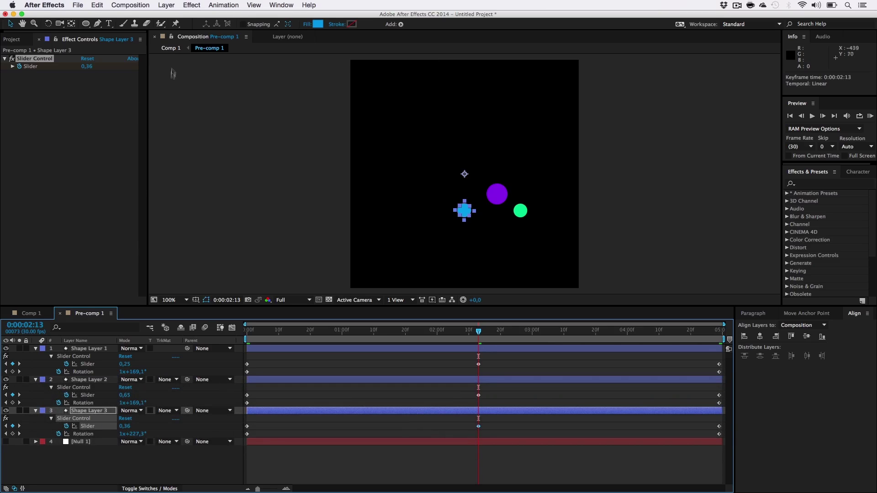
Step: Review the motion in Comp 1 up to 0:00:02:05, and reopen Pre-comp 1
left_click(171, 48)
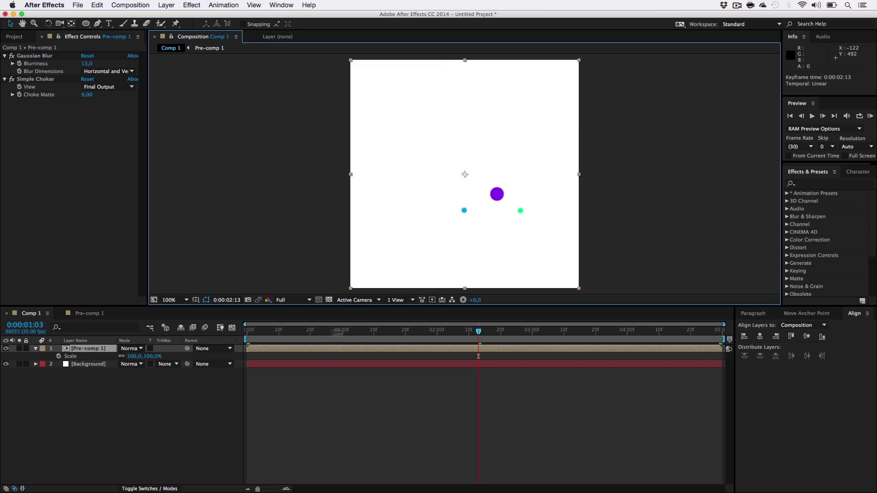
left_click_drag(262, 330, 454, 344)
left_click(208, 49)
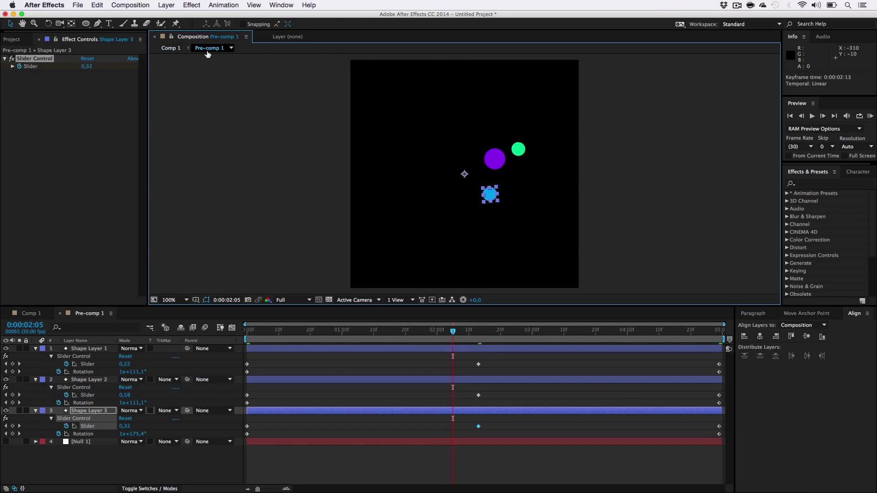
Step: Set the blue circle's slider at 0:00:02:05 to 0.20
left_click(125, 426)
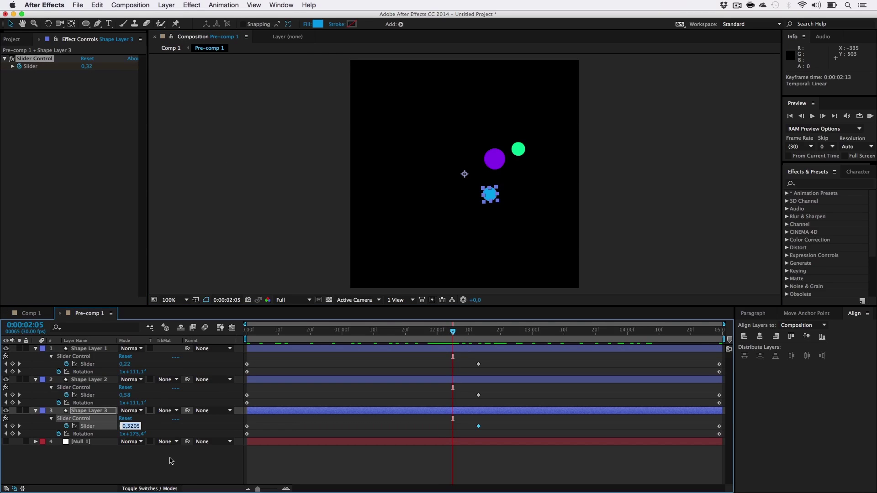
key("Right")
key("BackSpace")
key("BackSpace")
key("BackSpace")
key("BackSpace")
type("2")
key("Return")
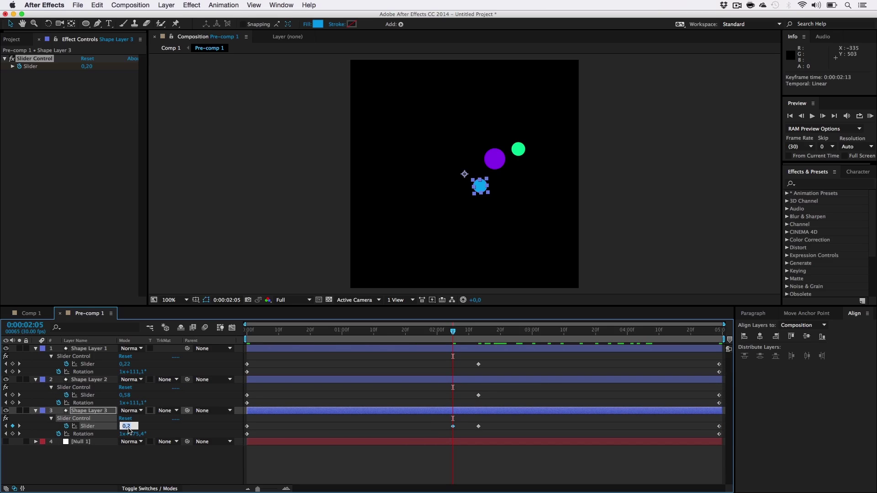
Step: Lower the blue circle's slider at 0:00:02:05 to 0.10
key("Right")
key("BackSpace")
type("1")
key("Return")
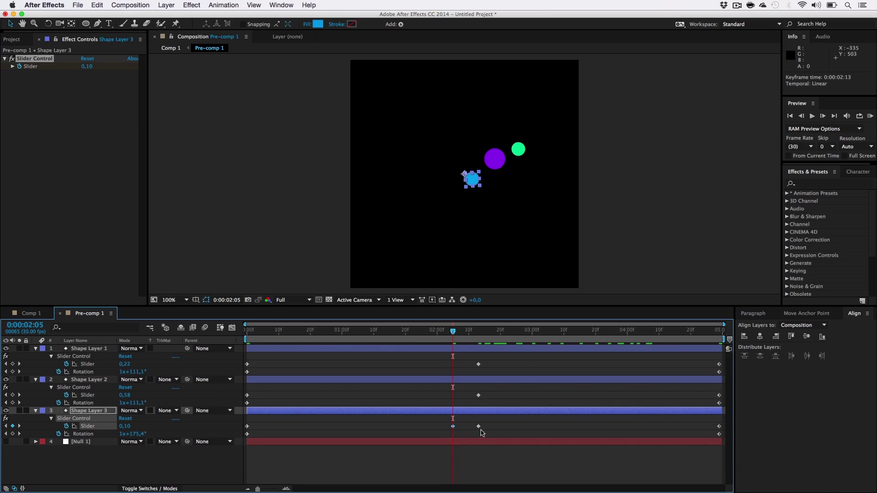
Step: Replace the blue circle's slider keyframe at 0:00:02:13 with the 0.10 keyframe and preview the motion
left_click(479, 427)
key("BackSpace")
key("space")
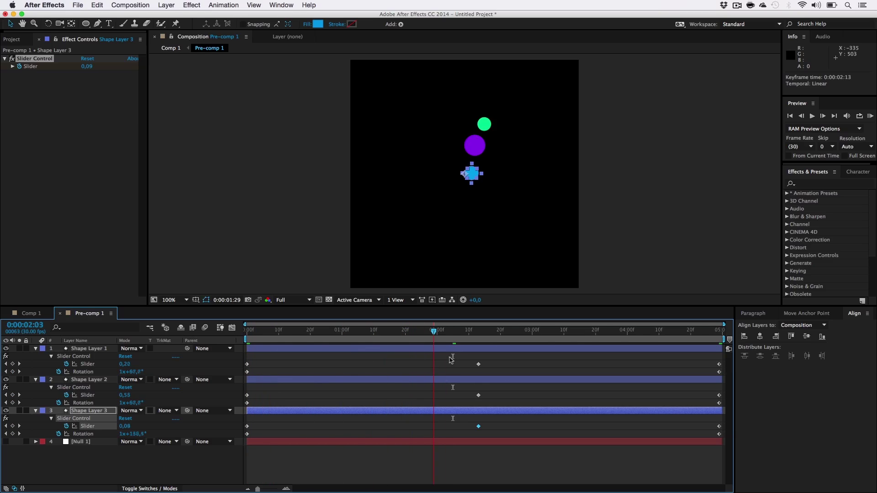
Step: Scrub through the gooey animation in Comp 1 and compare it with the Animated Loading reference on Dribbble in Safari
left_click(171, 48)
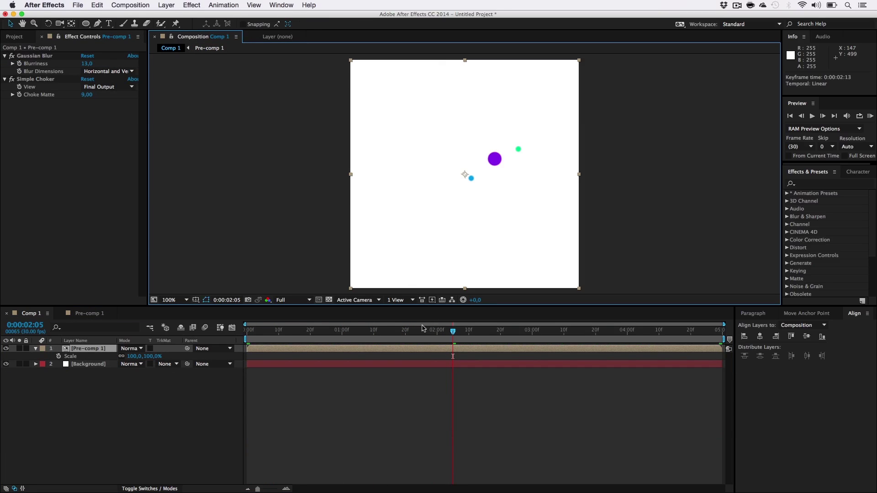
left_click_drag(422, 328, 210, 362)
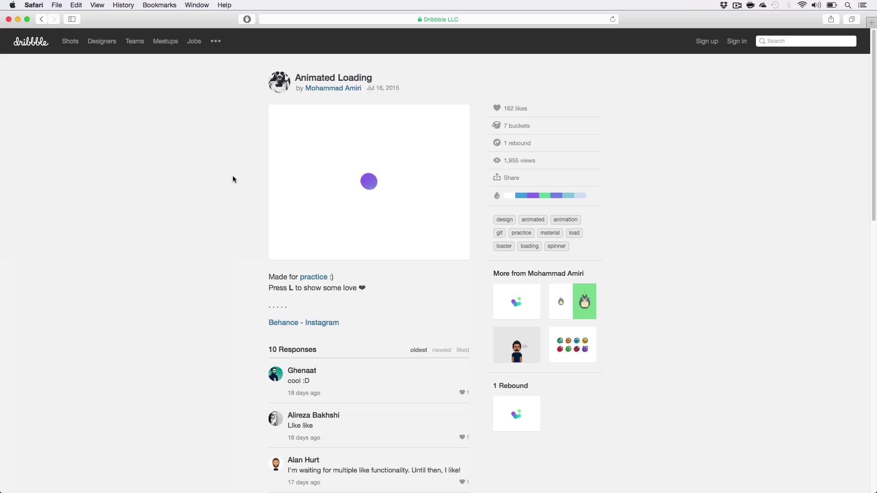
left_click(18, 20)
left_click_drag(287, 338, 254, 352)
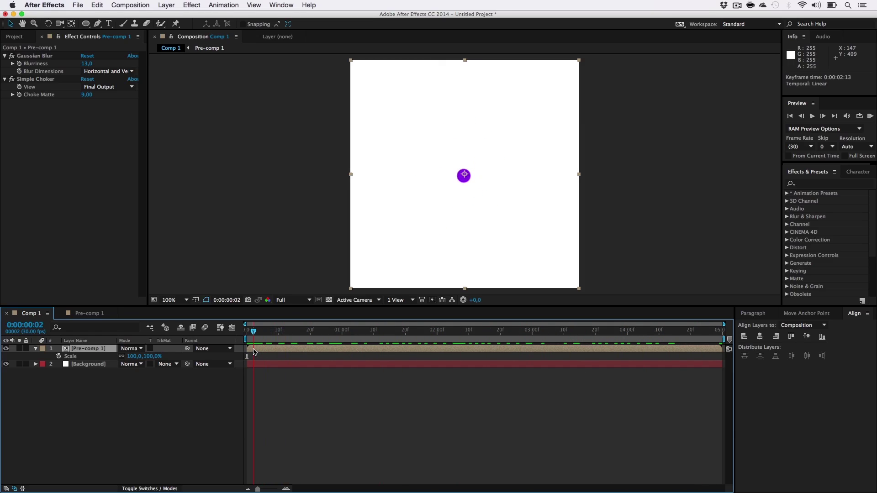
Step: Open Pre-comp 1 and collapse the properties of all three shape layers
double_click(96, 353)
left_click(386, 368)
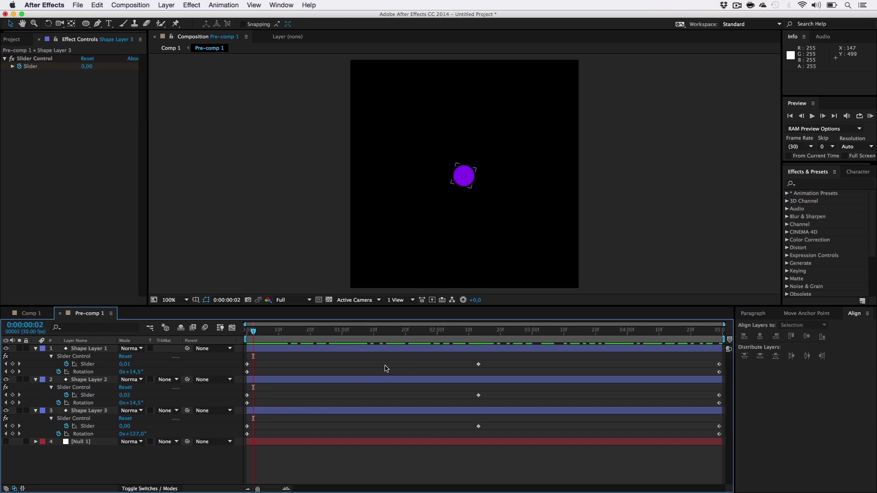
left_click(39, 350)
left_click(36, 380)
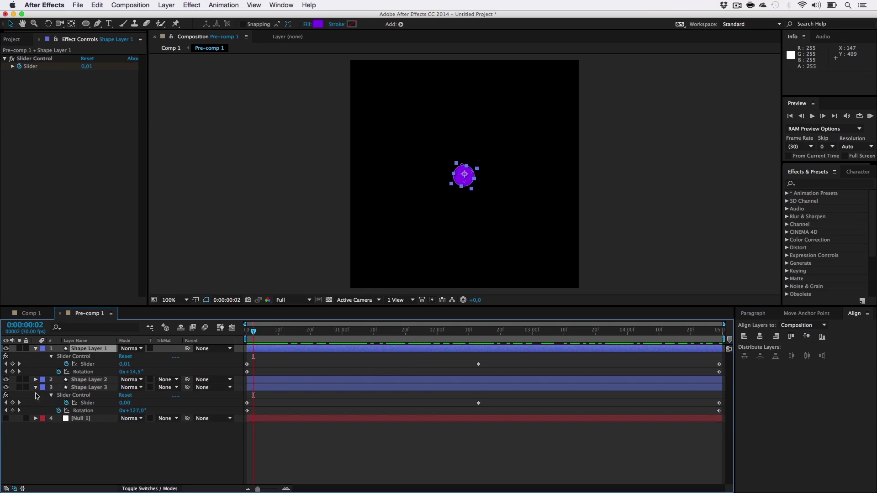
left_click(36, 387)
left_click(36, 350)
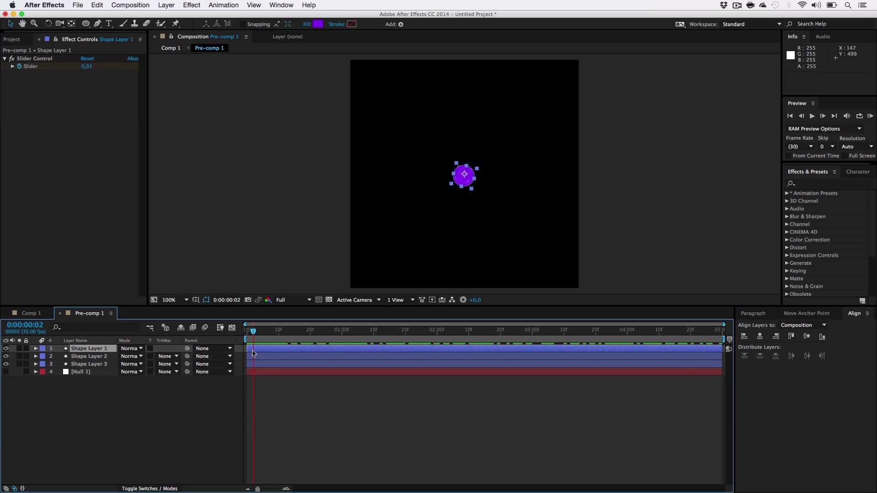
Step: Go to 0:00:01:05 and hide the green and blue circle layers, leaving only the purple circle visible
left_click(317, 333)
left_click_drag(325, 338, 357, 333)
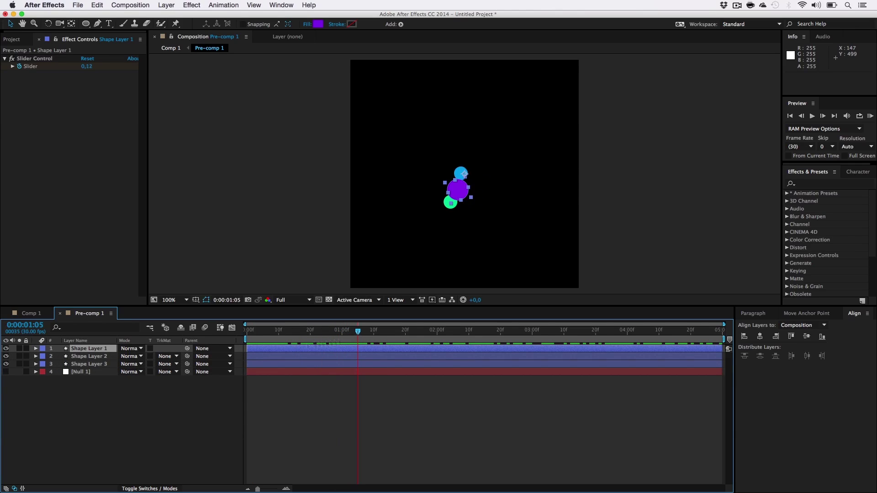
left_click(7, 349)
left_click(6, 349)
left_click(7, 356)
left_click(6, 364)
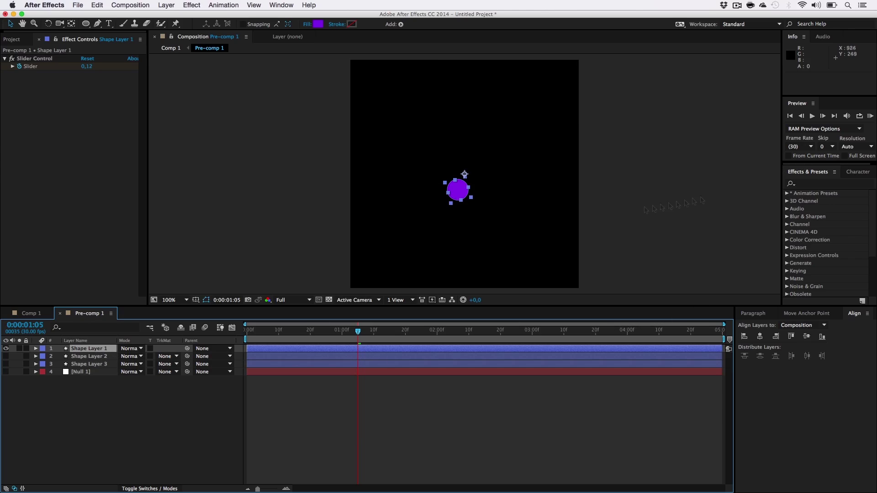
Step: Apply the Echo effect to the purple circle on Shape Layer 1 and set its echo operator to Minimum
left_click(91, 357)
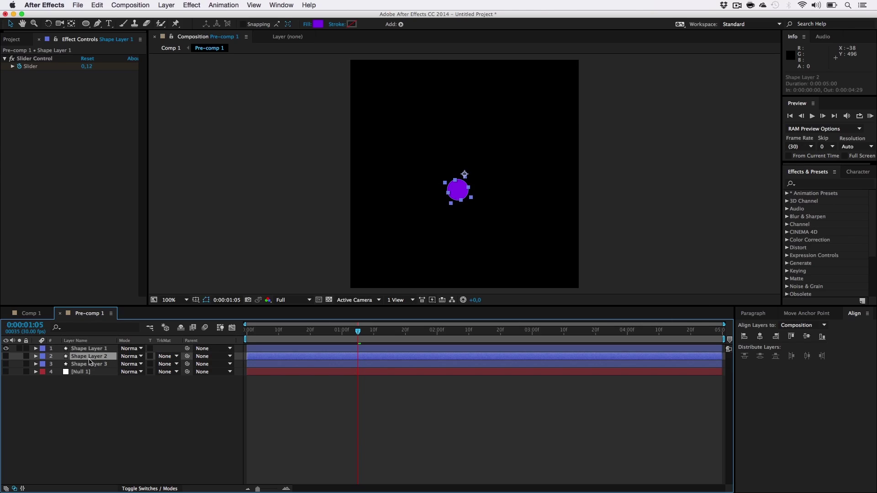
left_click(91, 365)
left_click(91, 357)
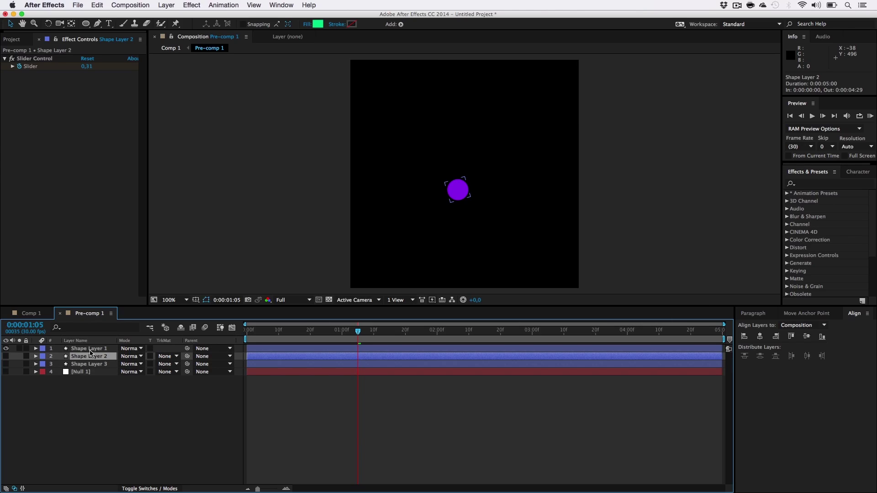
left_click(90, 350)
left_click(811, 184)
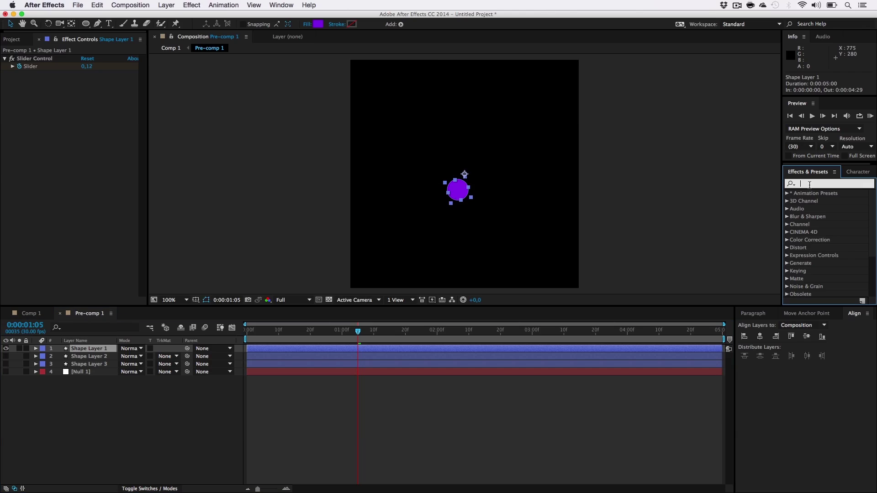
type("echo")
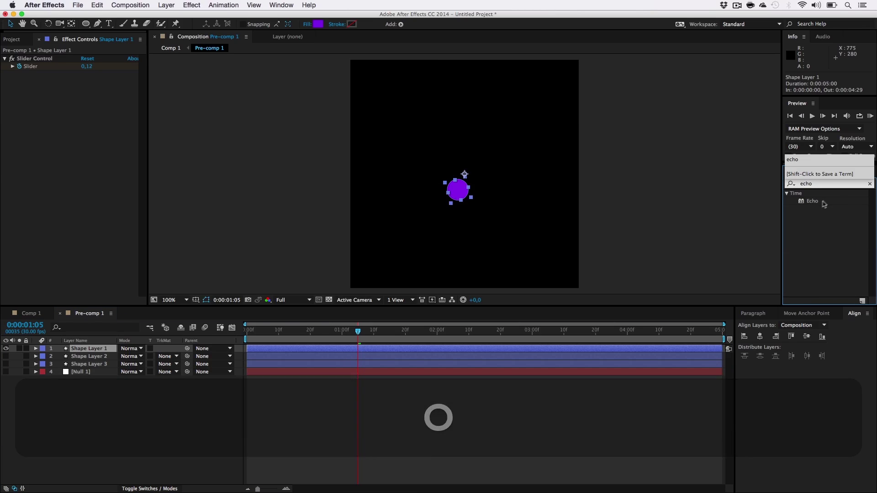
left_click_drag(813, 201, 459, 192)
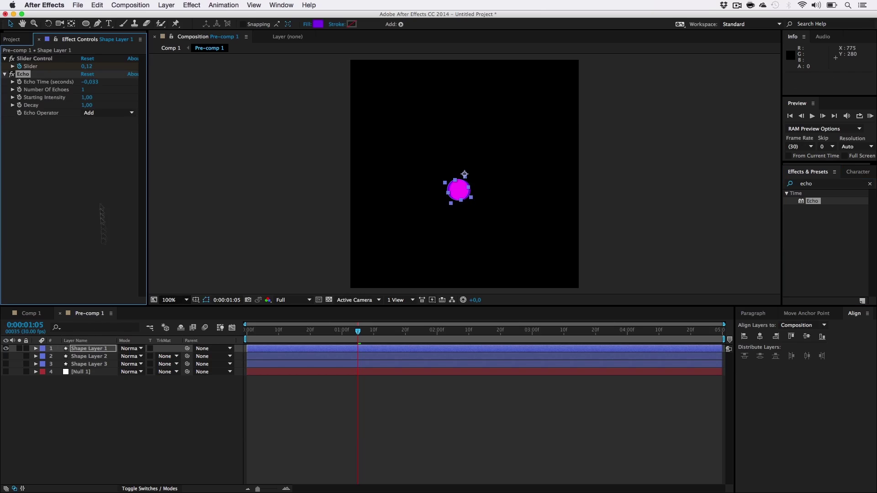
left_click(93, 113)
left_click(96, 140)
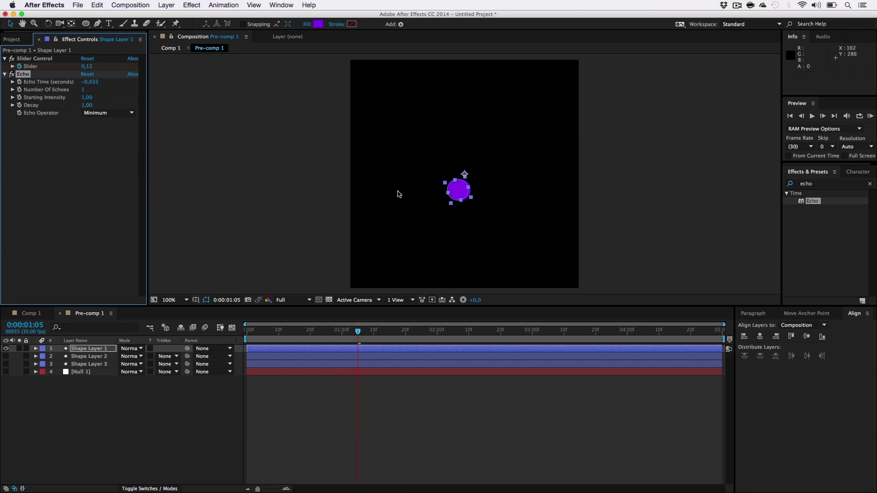
Step: Set the purple circle's echo time to 25 seconds
left_click_drag(90, 86, 96, 85)
left_click(94, 82)
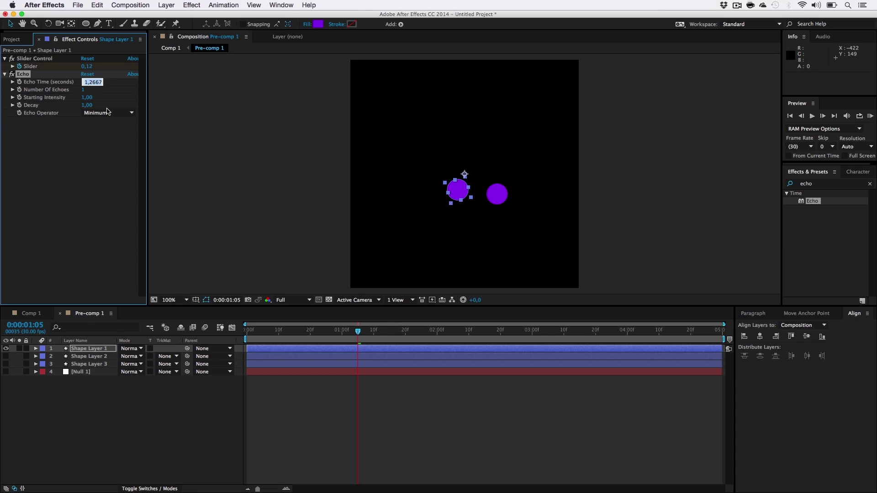
key("BackSpace")
type("025")
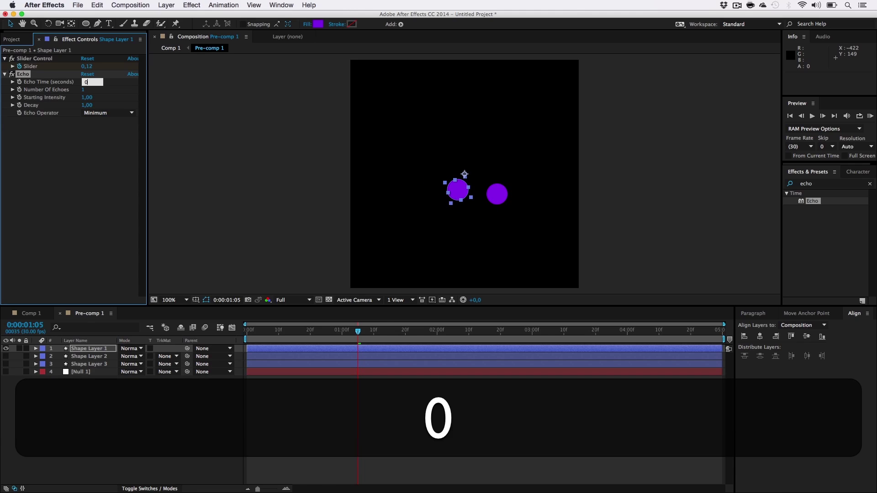
key("Return")
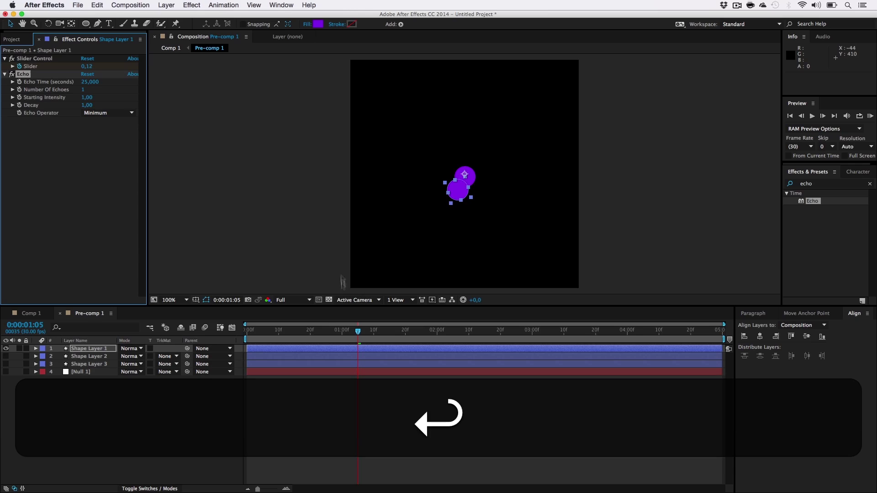
Step: Set the purple circle's number of echoes to 3 and preview the motion
left_click(84, 92)
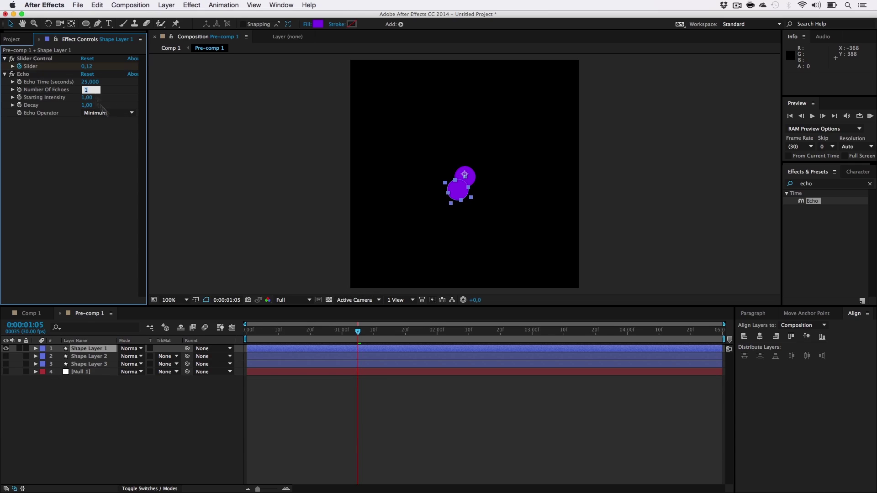
type("3")
key("Return")
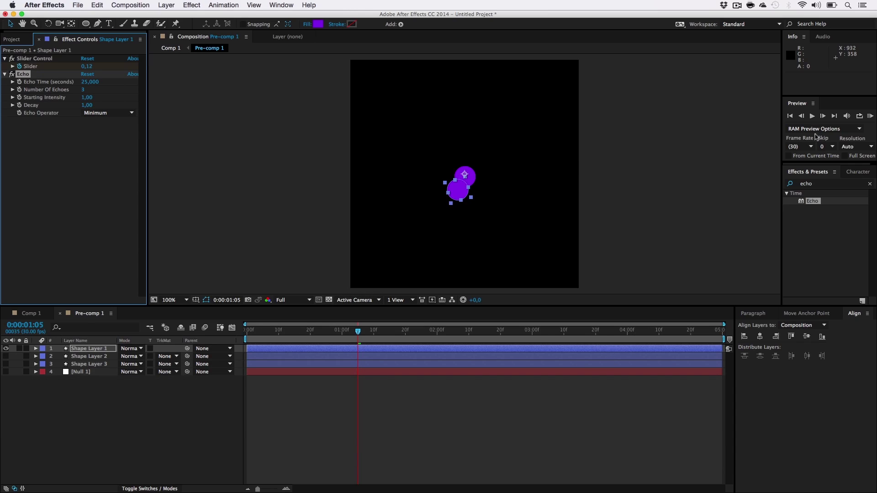
left_click(807, 141)
left_click(813, 116)
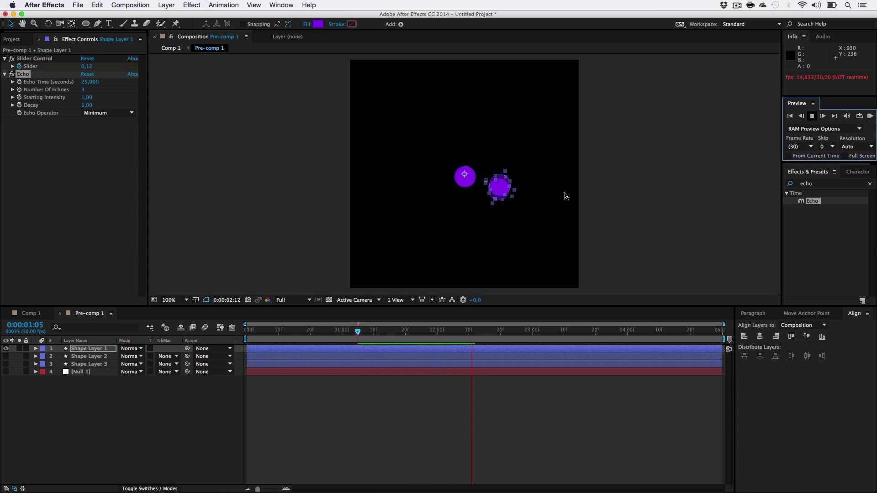
key("space")
Step: Set the purple circle's echo time to 0.3 seconds
left_click(89, 82)
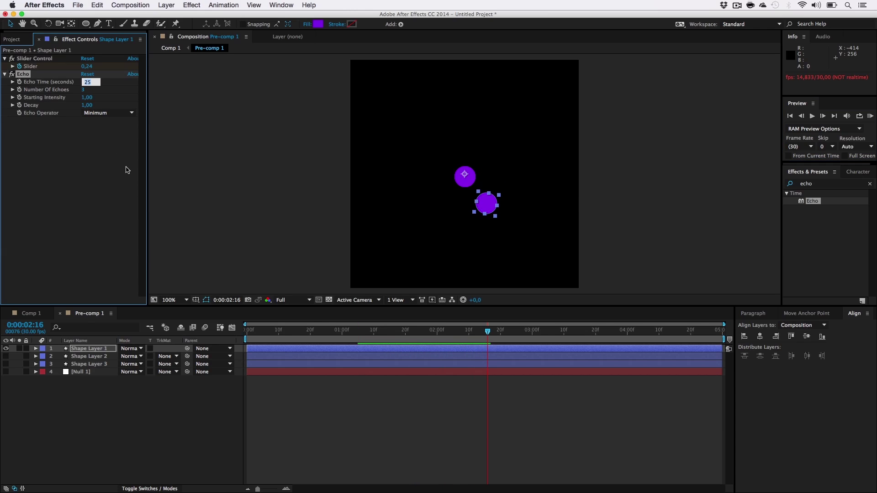
type("0,")
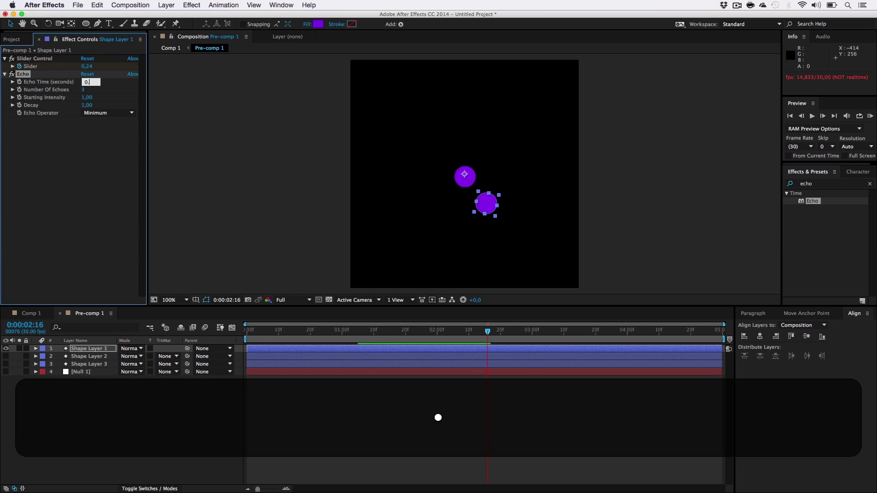
type("3")
key("BackSpace")
type("3")
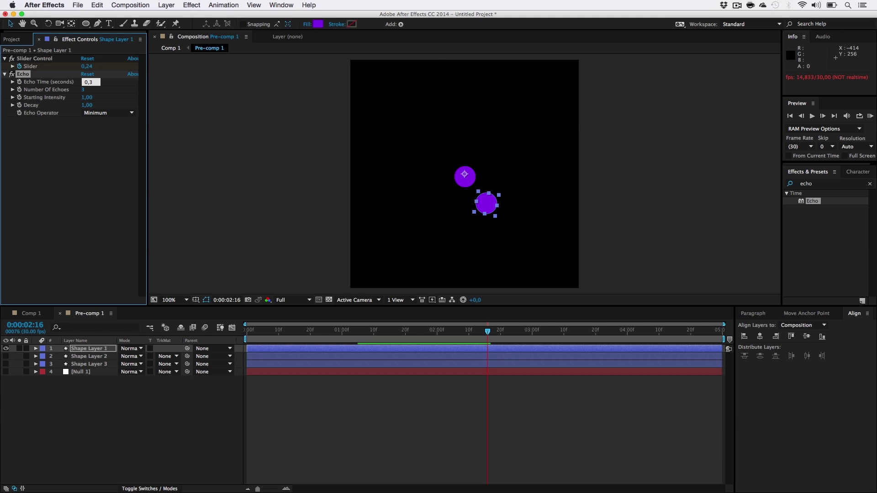
key("Return")
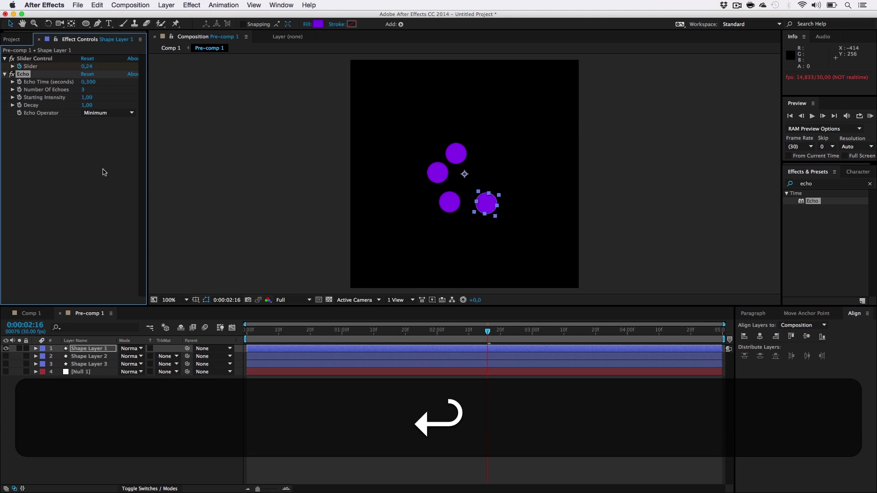
Step: Play back the purple circle's echo trail in Pre-comp 1 at 50% magnification
left_click(809, 117)
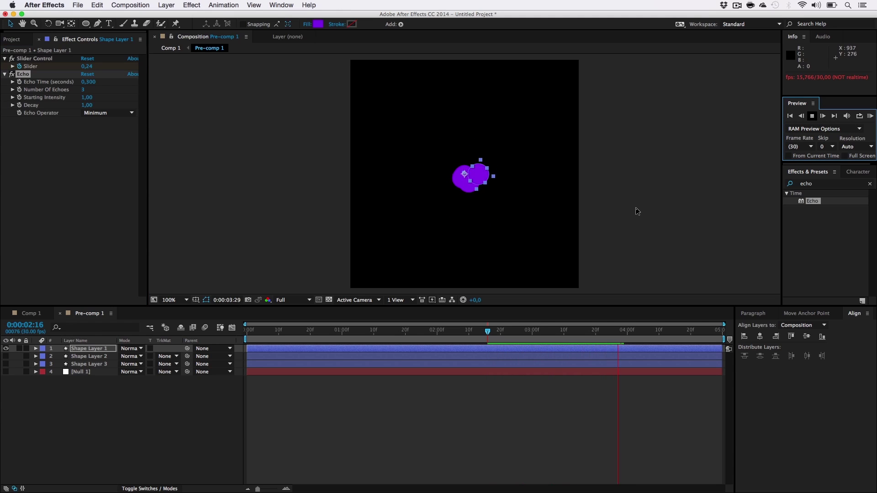
key("comma")
key("comma")
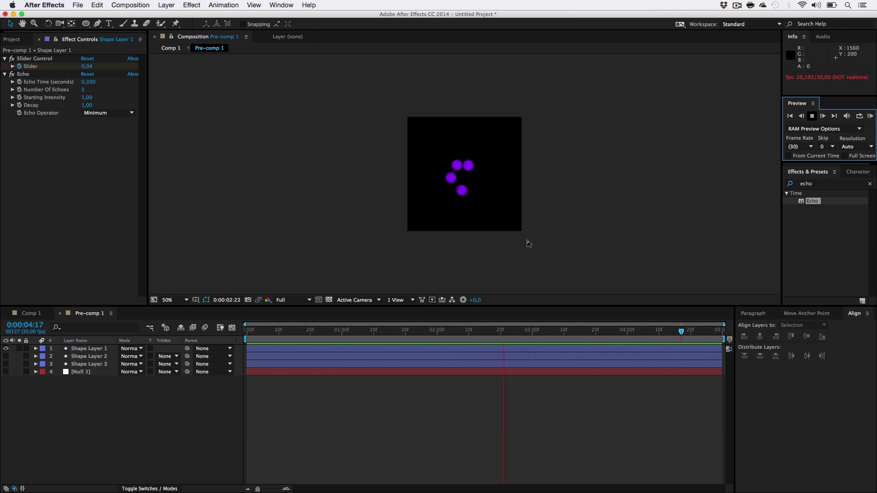
key("space")
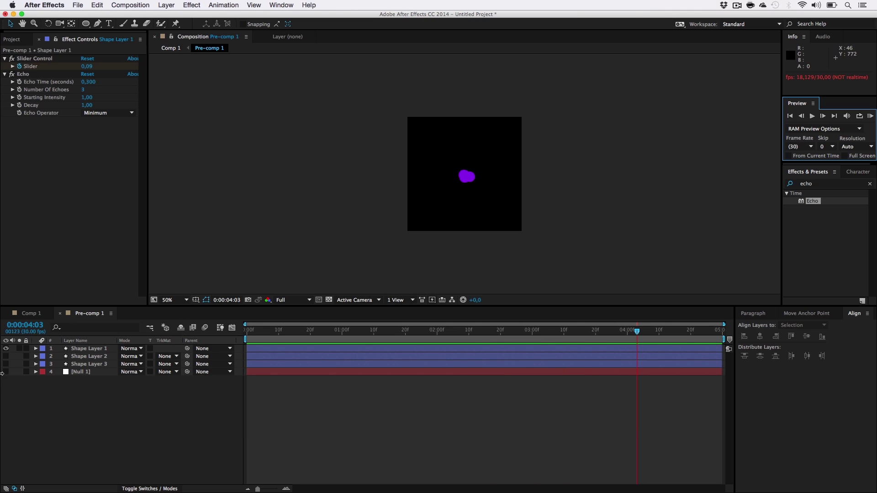
Step: Show the green and blue circle layers again and play back the gooey animation in Comp 1
left_click_drag(6, 365, 6, 356)
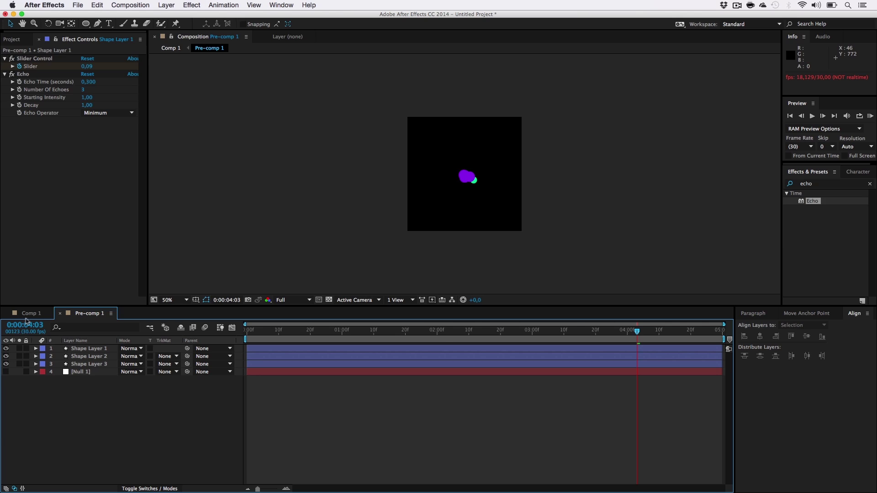
left_click(28, 314)
left_click(812, 116)
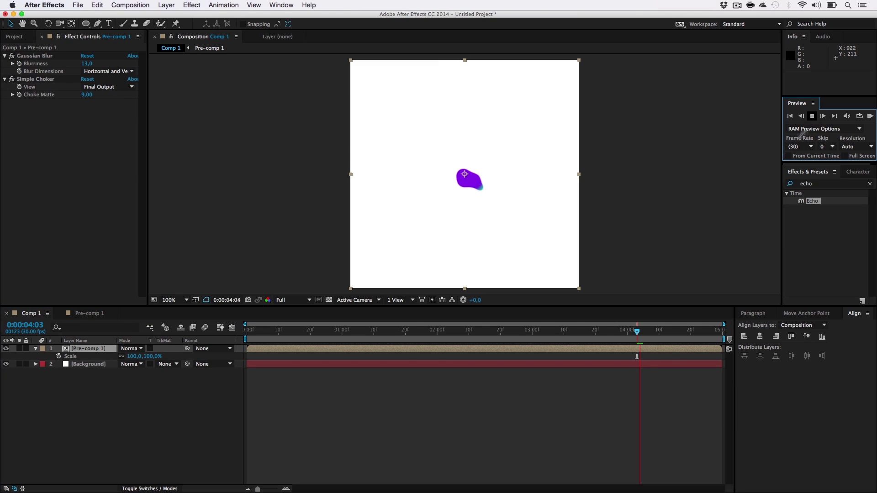
left_click(689, 185)
left_click(813, 116)
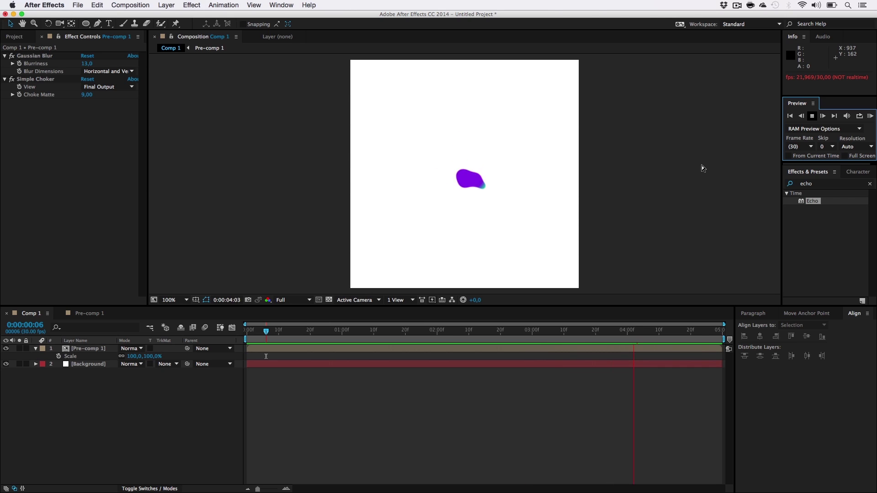
key("space")
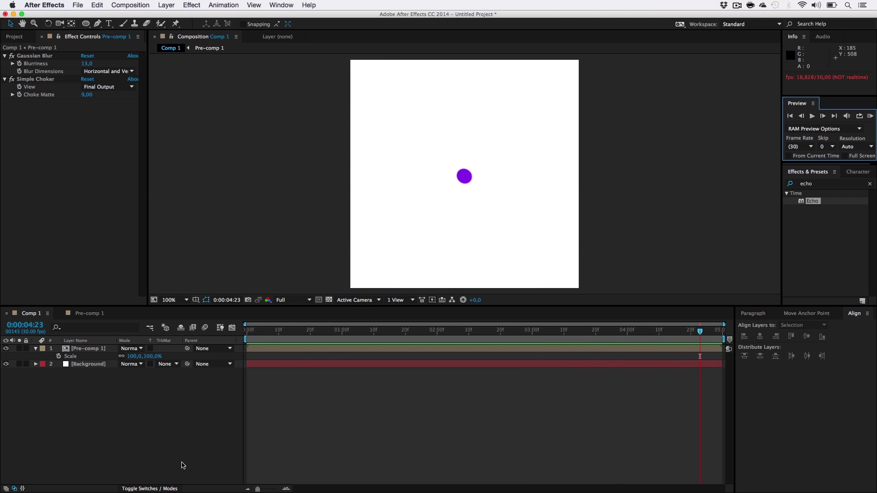
Step: Switch to Safari to examine the Animated Loading reference on Dribbble, and return to After Effects
key("super+Tab")
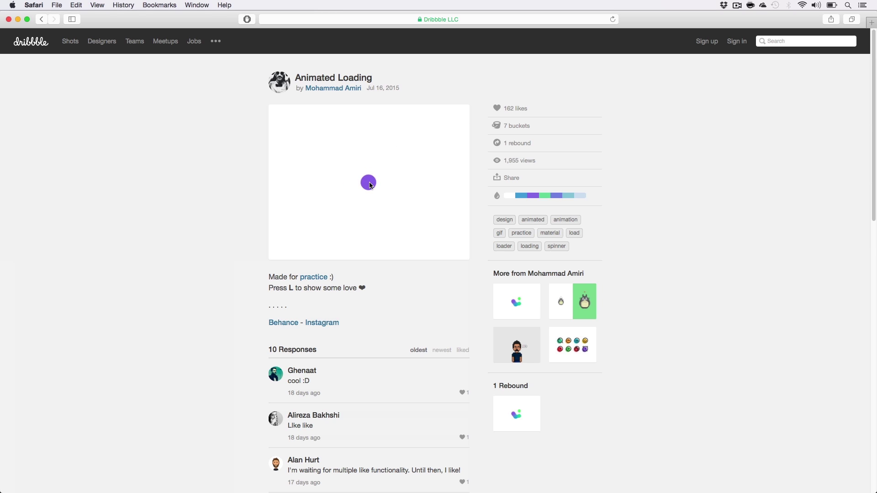
key("super+m")
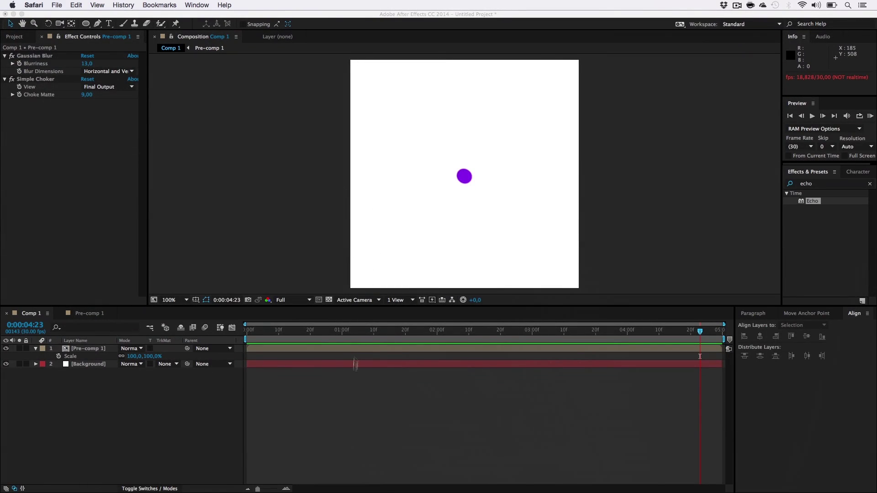
Step: At 0:00:02:12 in Comp 1, set Pre-comp 1's Gaussian Blur blurriness to 33.5 and its Simple Choker choke matte to -17.40
left_click(401, 338)
left_click_drag(428, 330, 476, 330)
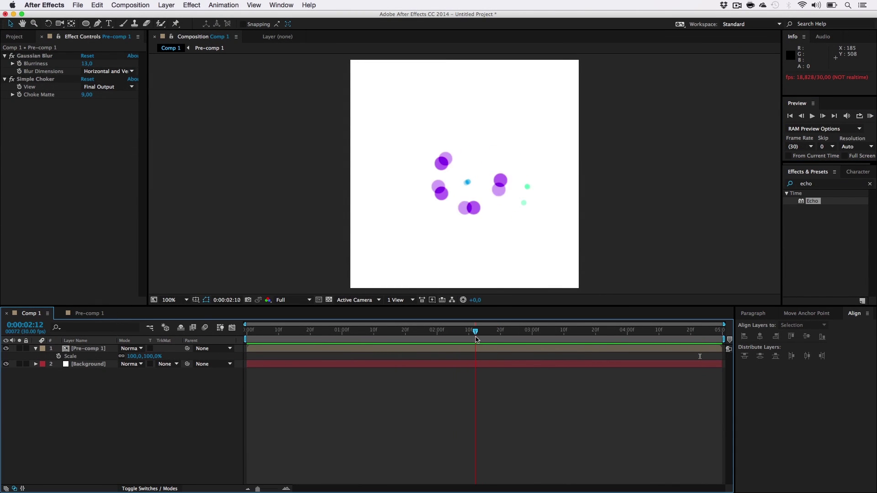
left_click(476, 348)
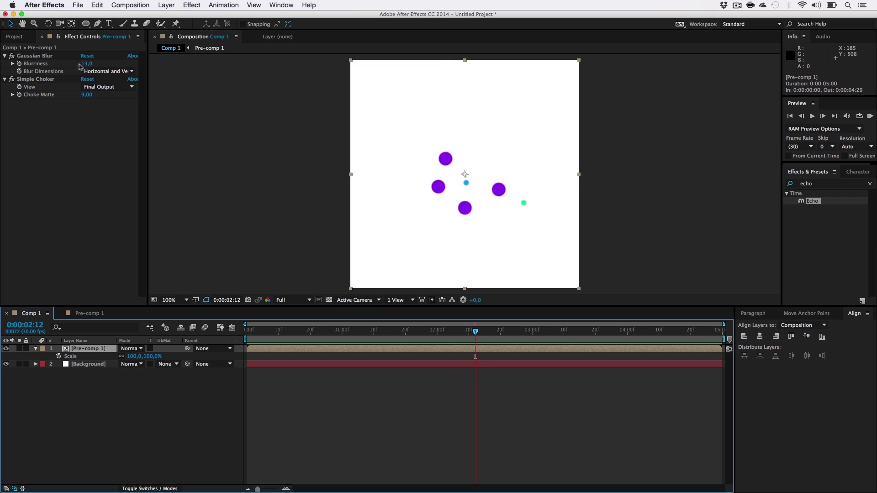
left_click_drag(88, 68, 118, 69)
left_click_drag(87, 95, 5, 96)
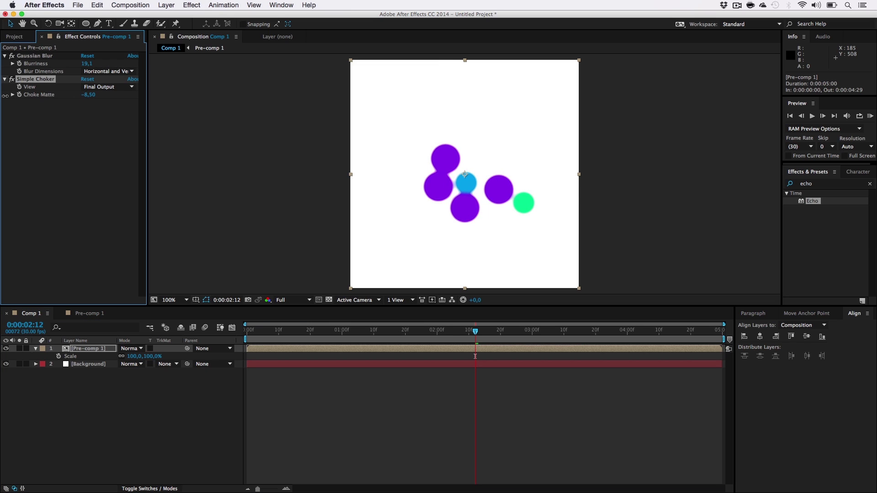
left_click_drag(77, 96, 62, 100)
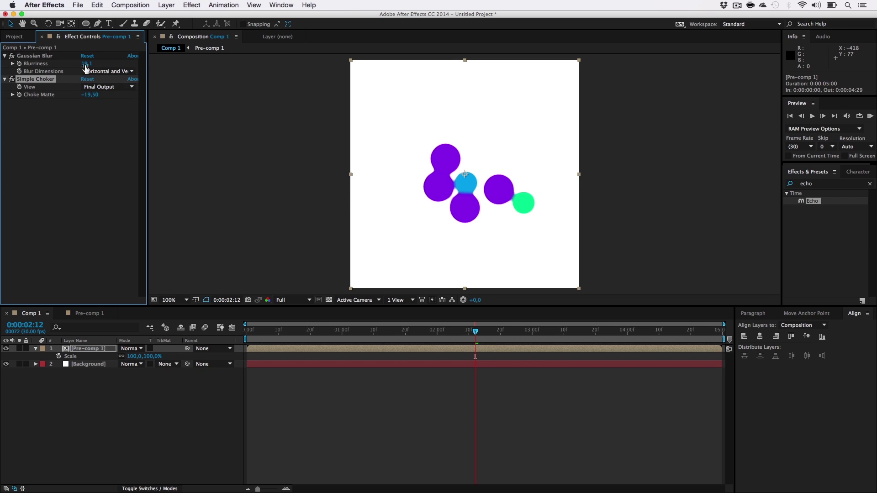
left_click_drag(87, 64, 152, 64)
left_click_drag(89, 94, 102, 97)
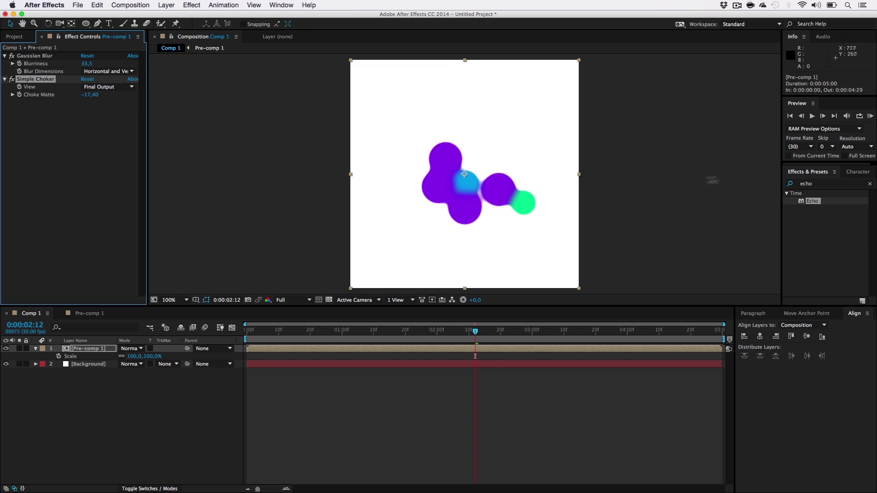
Step: Play back the blurred and choked circles in Comp 1 at 50% magnification, and stop the preview
key("comma")
key("space")
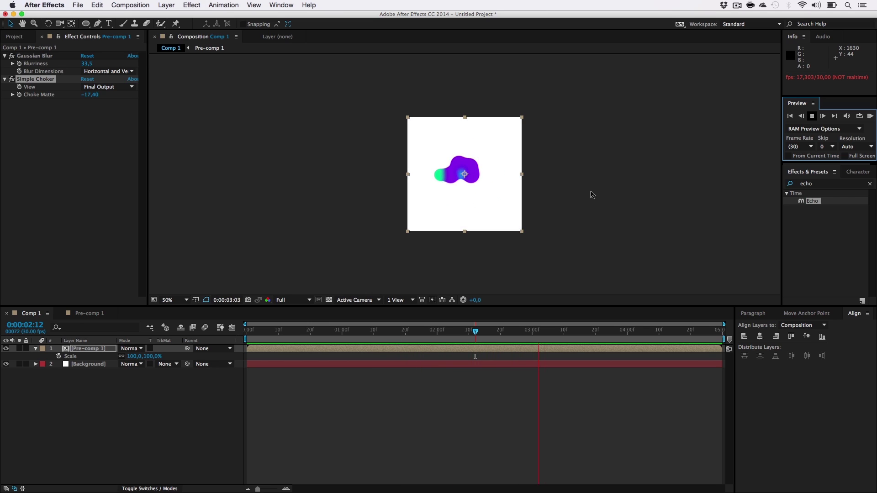
key("space")
left_click(568, 215)
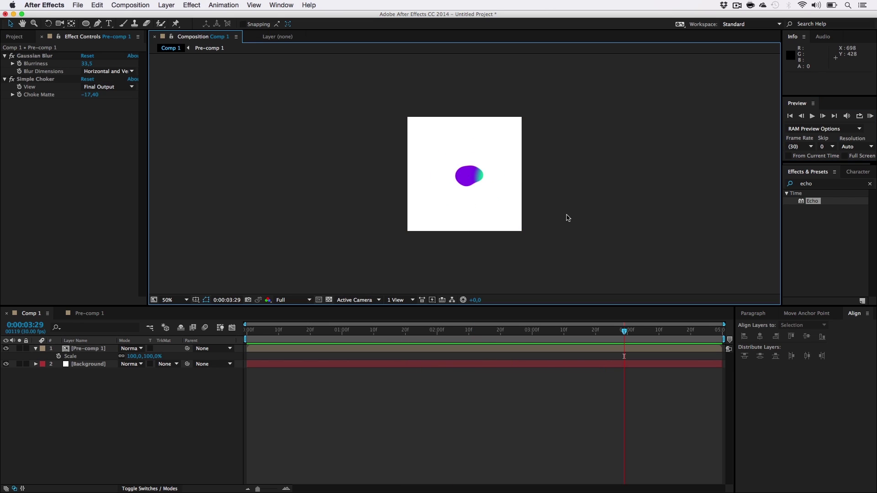
Step: Examine the merged circles at 100% magnification by playing and scrubbing through Comp 1, ending at 0:00:01:22
key("slash")
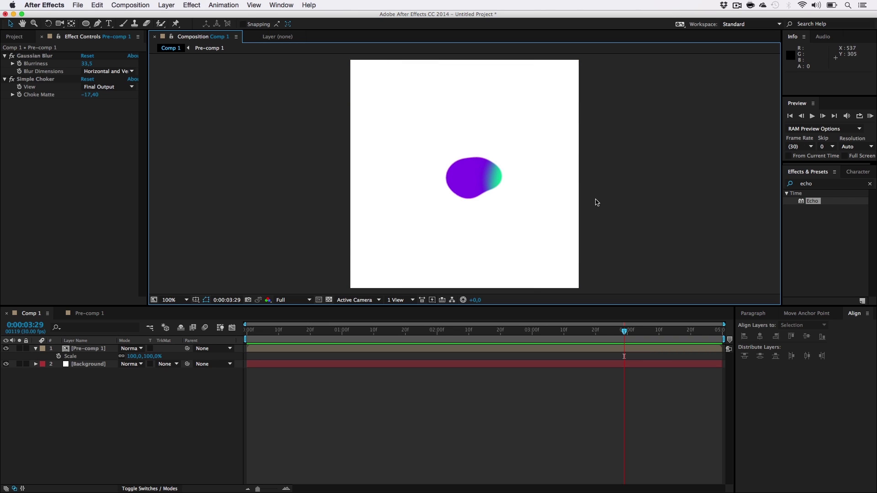
key("space")
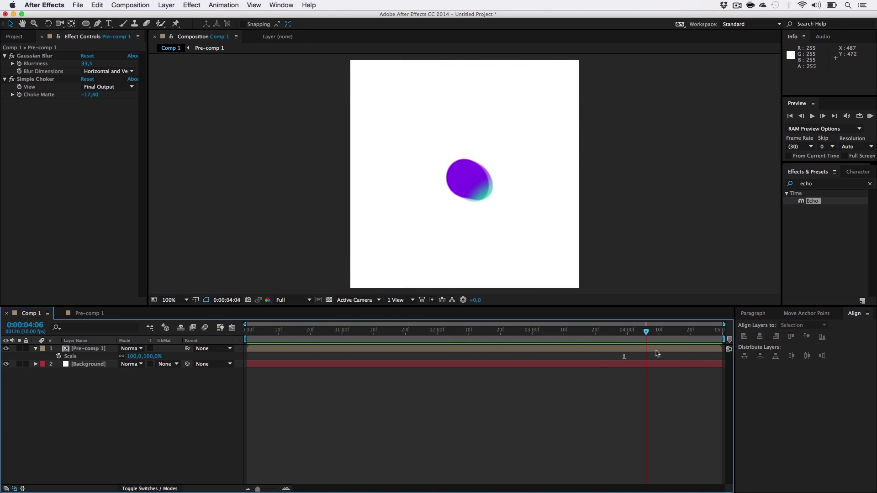
key("comma")
key("period")
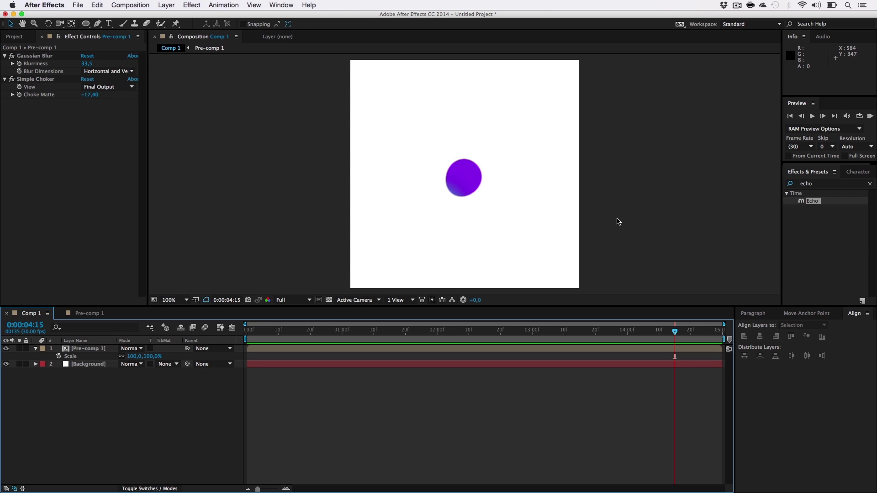
left_click_drag(506, 335, 412, 367)
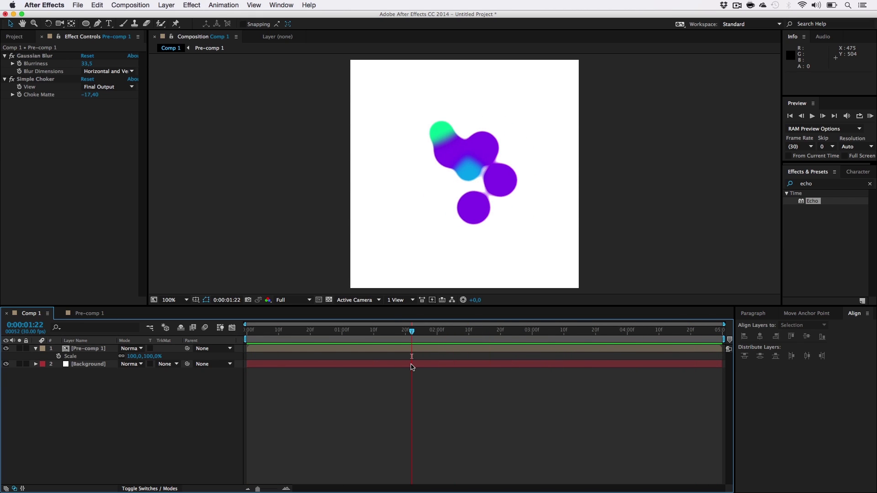